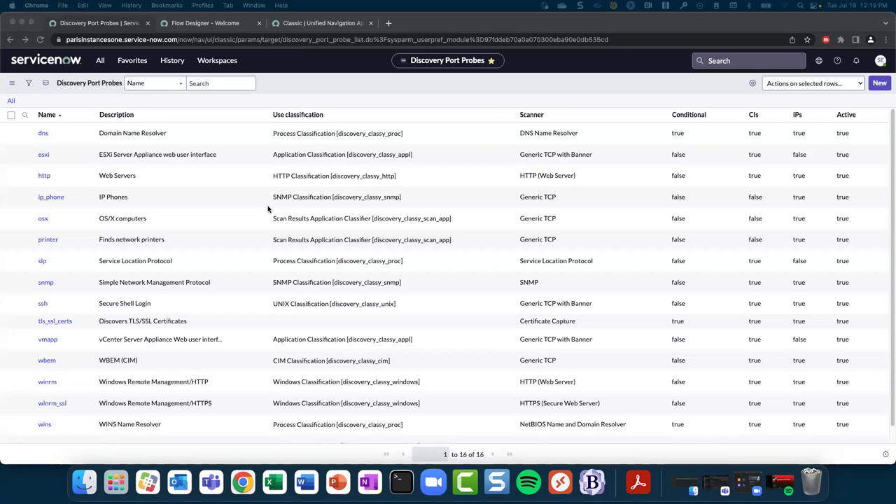
Open the tls_ssl_certs port probe for editing, unlock its triggering services, and view the list of available IP services
{"action": "left_click", "coordinate": [62, 321]}
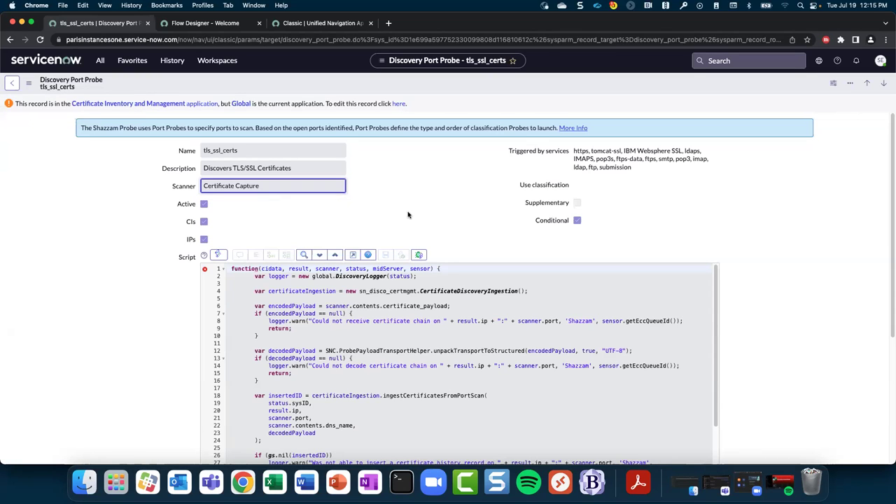
{"action": "left_click", "coordinate": [398, 104]}
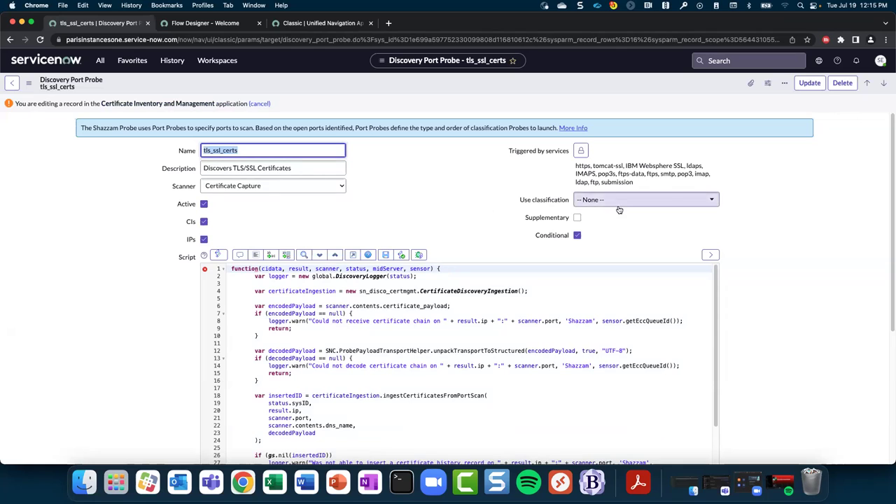
{"action": "left_click", "coordinate": [584, 154]}
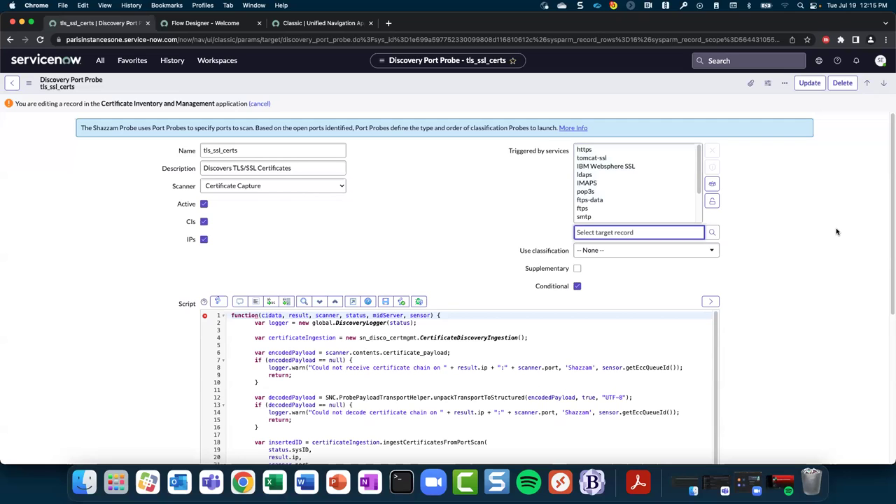
{"action": "left_click", "coordinate": [713, 232]}
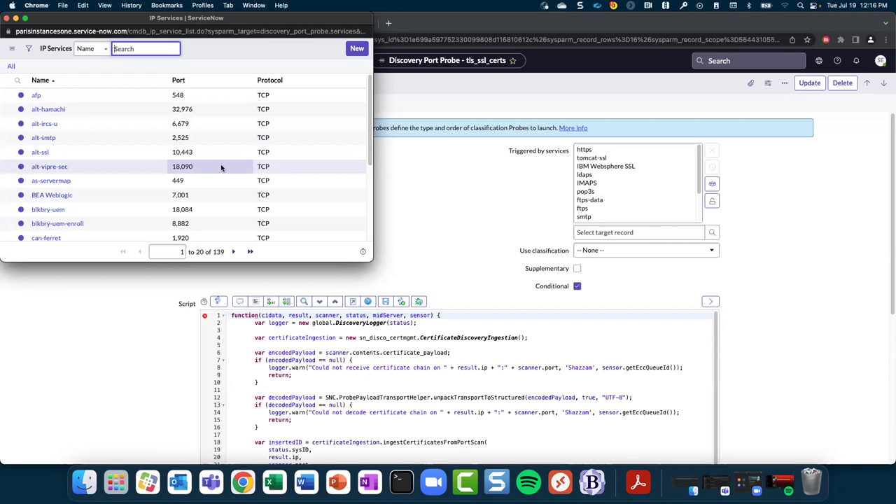
{"action": "left_click", "coordinate": [7, 18]}
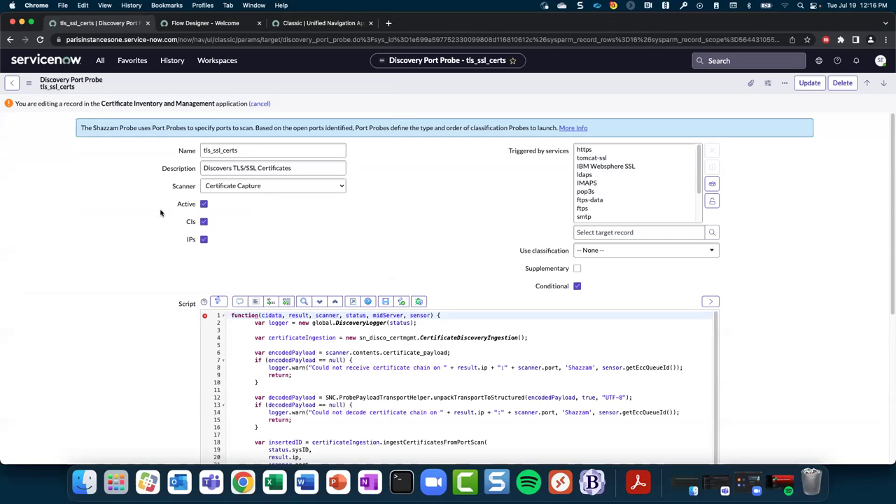
Open the 1.IP_DISCO_CERTMGMT discovery schedule and review its configuration and discovery status list
{"action": "left_click", "coordinate": [132, 62]}
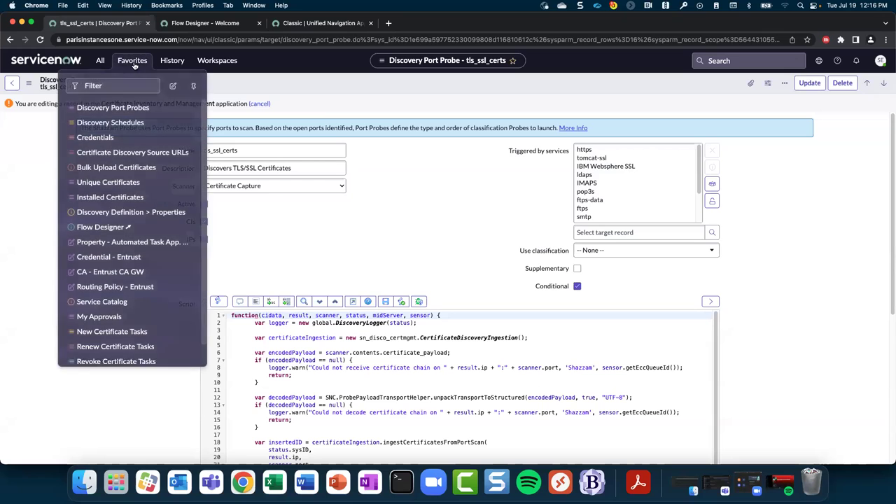
{"action": "left_click", "coordinate": [130, 124]}
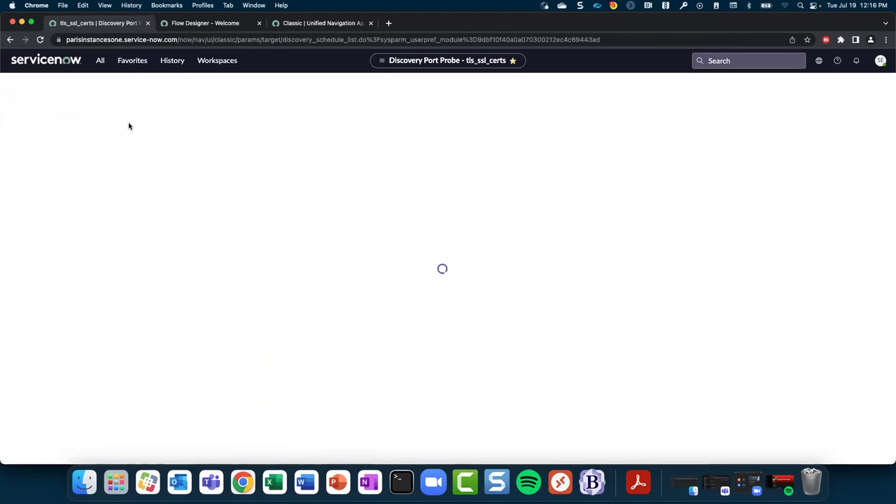
{"action": "left_click", "coordinate": [95, 131]}
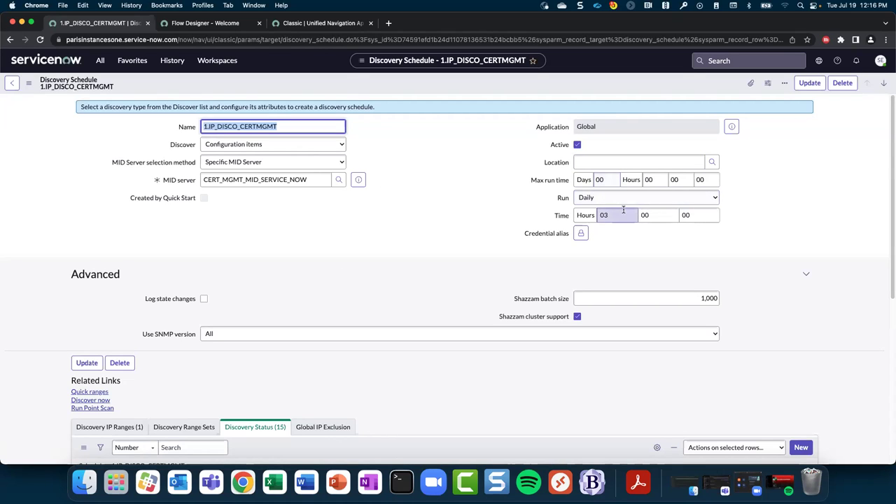
{"action": "scroll", "coordinate": [317, 297], "scroll_direction": "down", "scroll_amount": 1}
{"action": "scroll", "coordinate": [318, 298], "scroll_direction": "down", "scroll_amount": 1}
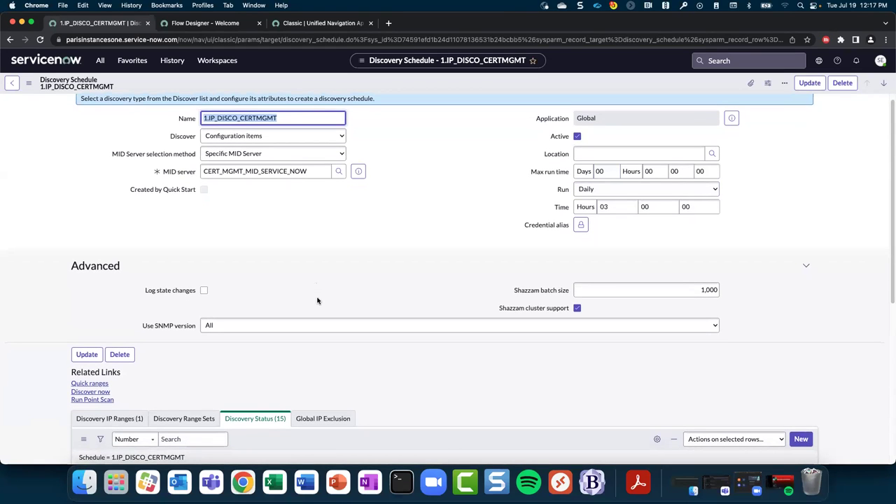
{"action": "scroll", "coordinate": [316, 308], "scroll_direction": "down", "scroll_amount": 5}
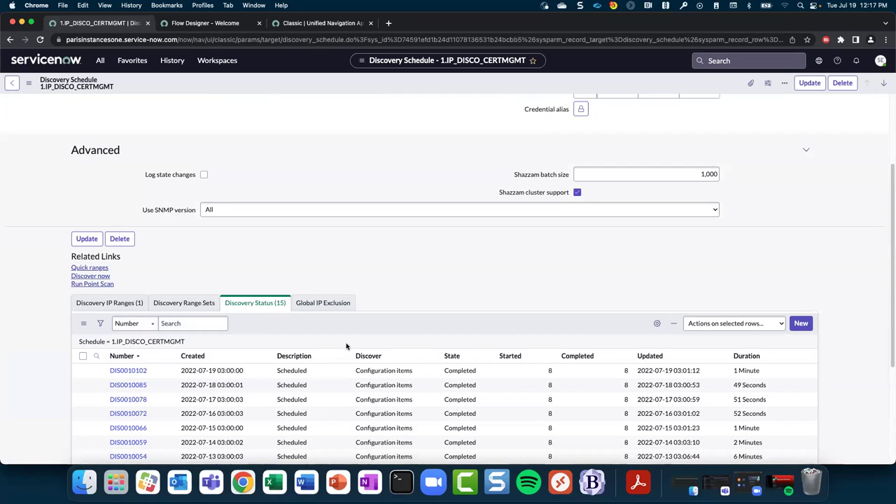
Open the schedule's most recent discovery status record and examine the certificate entries in its discovery log
{"action": "left_click", "coordinate": [139, 371]}
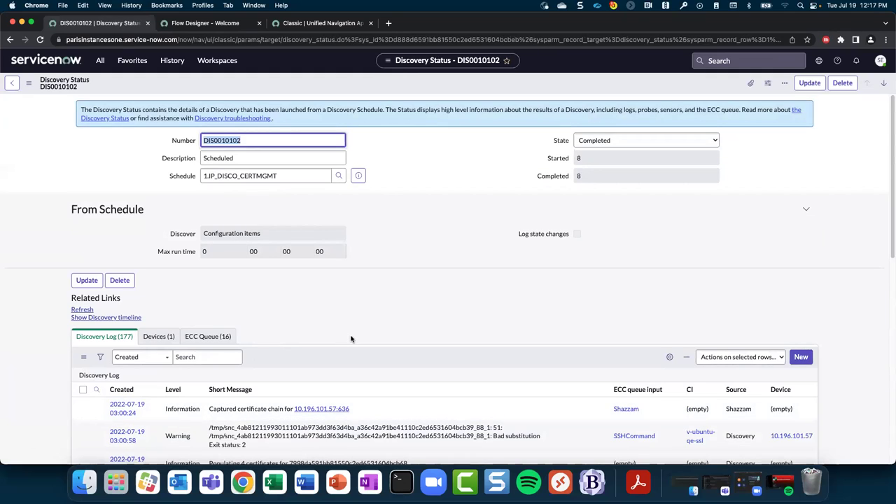
{"action": "scroll", "coordinate": [352, 338], "scroll_direction": "down", "scroll_amount": 3}
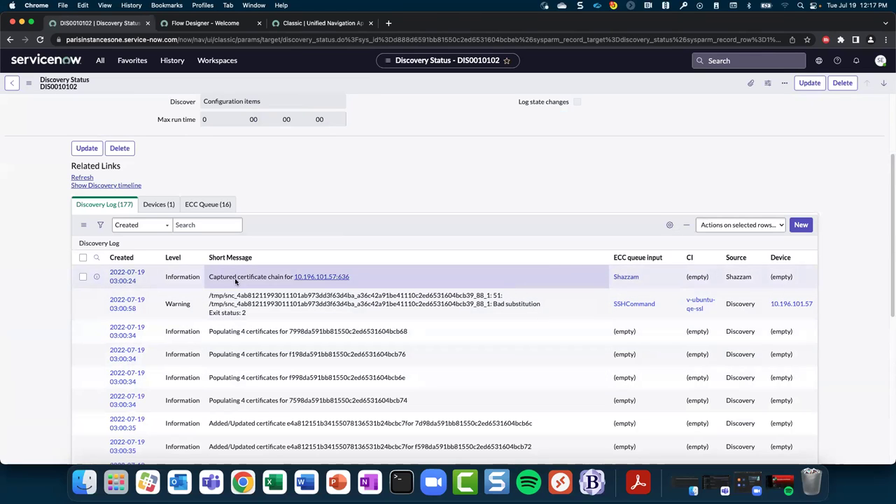
{"action": "scroll", "coordinate": [257, 355], "scroll_direction": "down", "scroll_amount": 1}
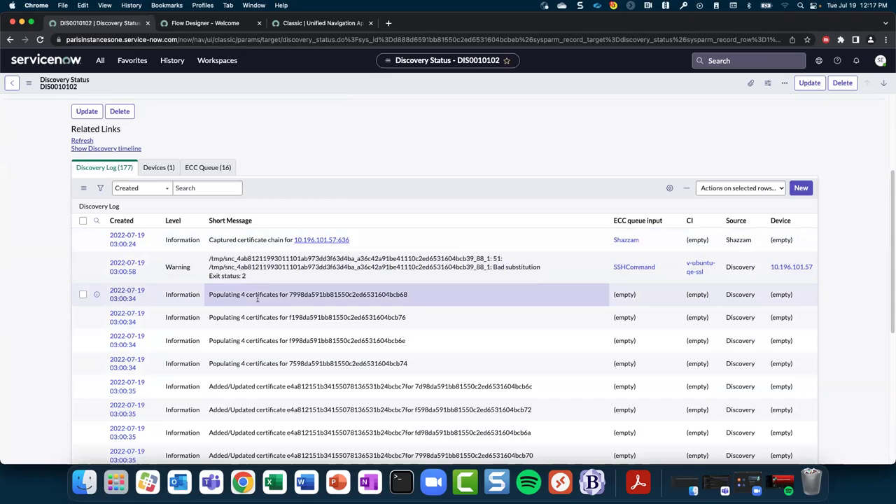
{"action": "scroll", "coordinate": [338, 393], "scroll_direction": "down", "scroll_amount": 2}
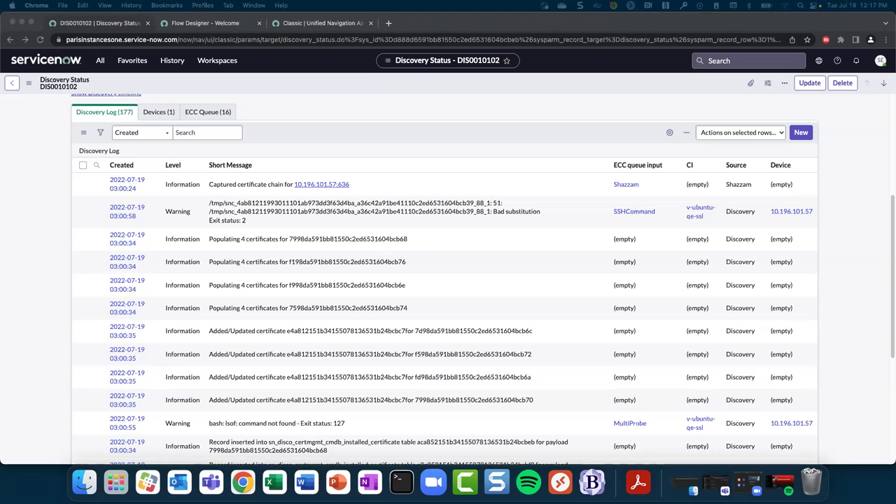
{"action": "left_click", "coordinate": [328, 110]}
{"action": "scroll", "coordinate": [280, 266], "scroll_direction": "up", "scroll_amount": 5}
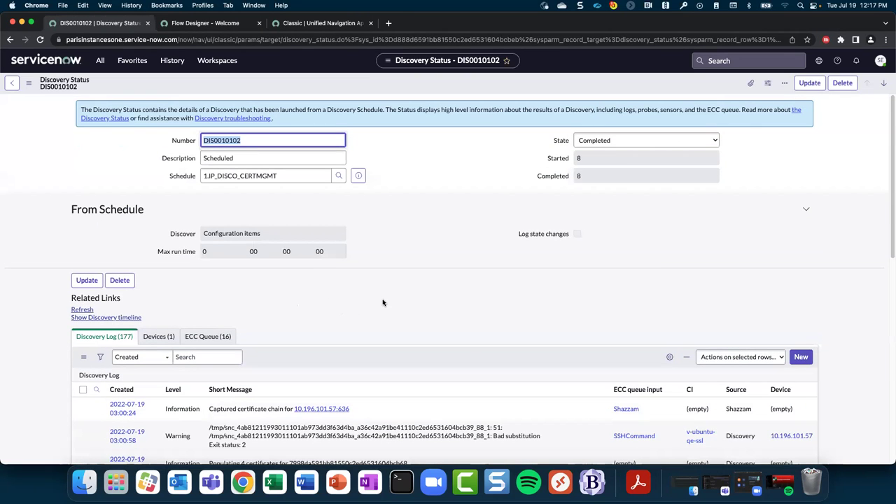
Open the DigicertDiscoveryCred record in the credentials list and review its credential alias and CA type
{"action": "left_click", "coordinate": [133, 61]}
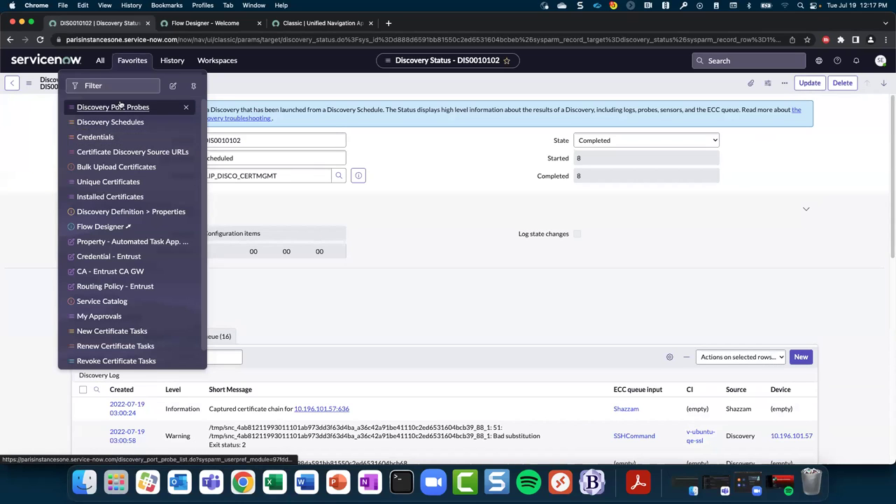
{"action": "left_click", "coordinate": [96, 137]}
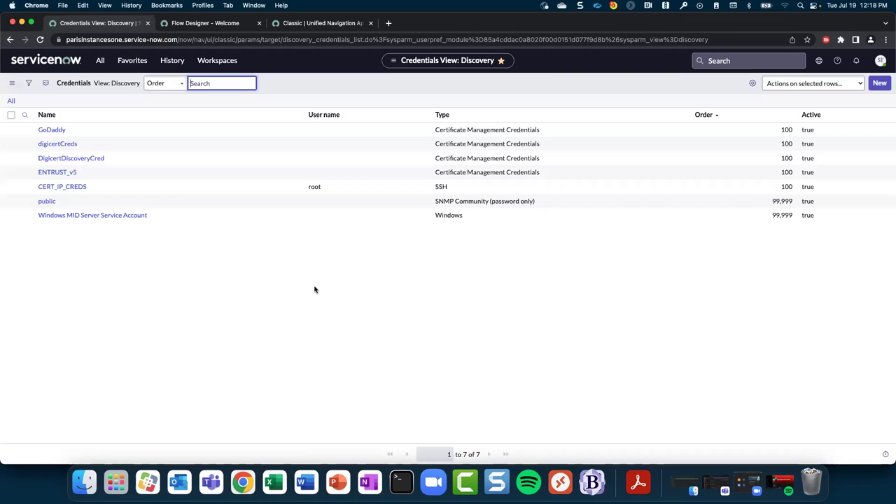
{"action": "left_click", "coordinate": [73, 159]}
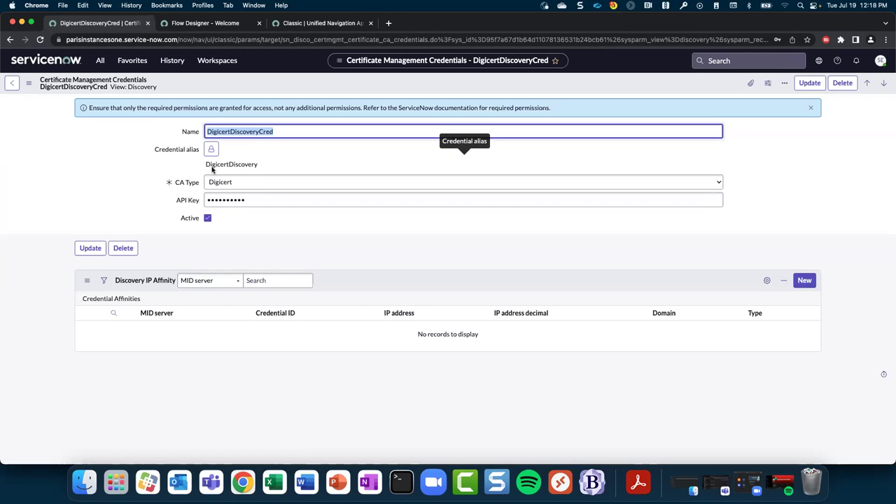
{"action": "left_click", "coordinate": [147, 176]}
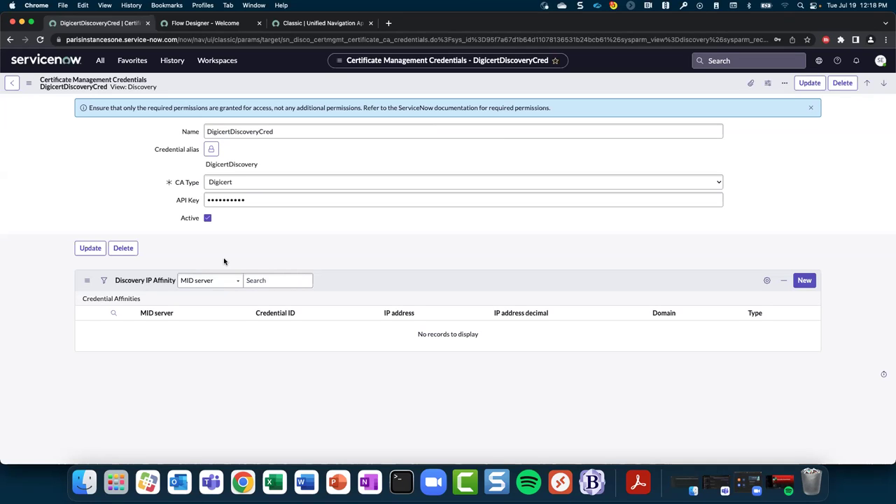
{"action": "left_click", "coordinate": [138, 180]}
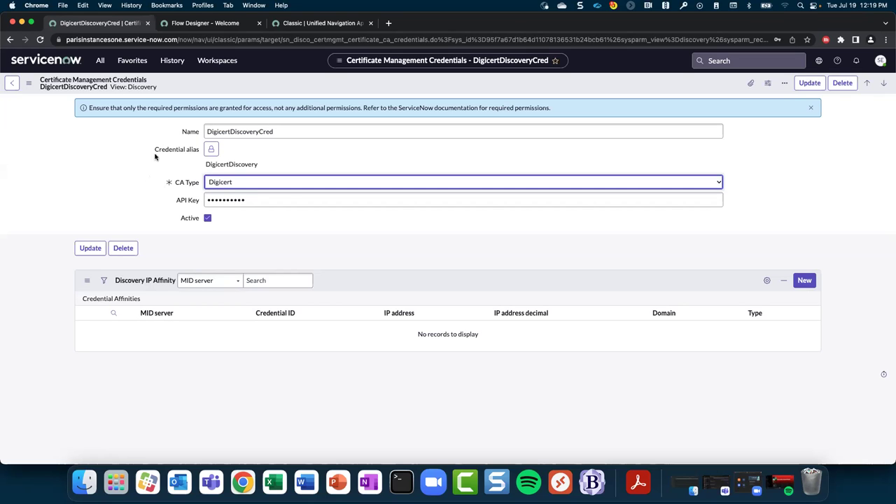
Open the 2.DigiCert_CA_DISCOVERY discovery schedule and view the certificate discovery type options, keeping CA Trust Discovery
{"action": "left_click", "coordinate": [133, 61]}
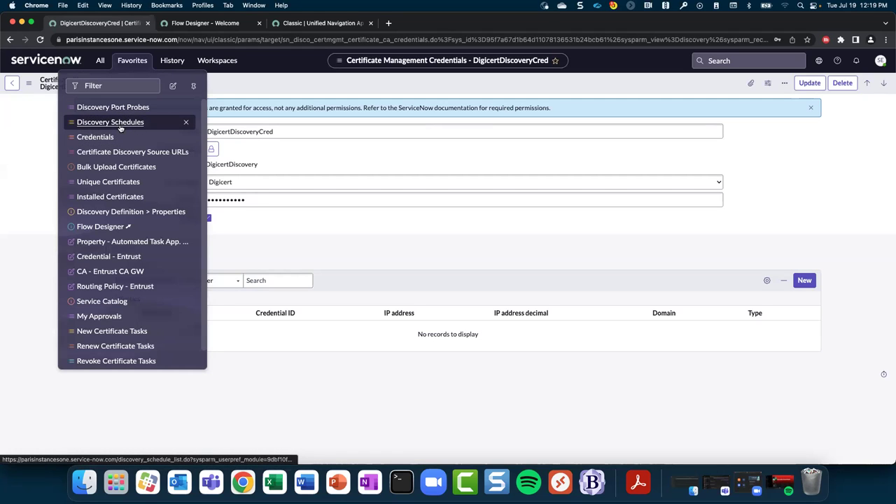
{"action": "left_click", "coordinate": [122, 124]}
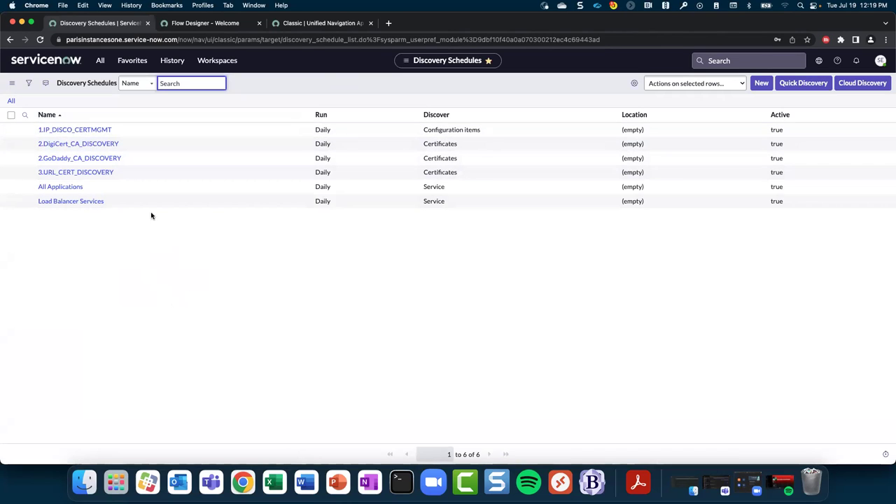
{"action": "left_click", "coordinate": [103, 144]}
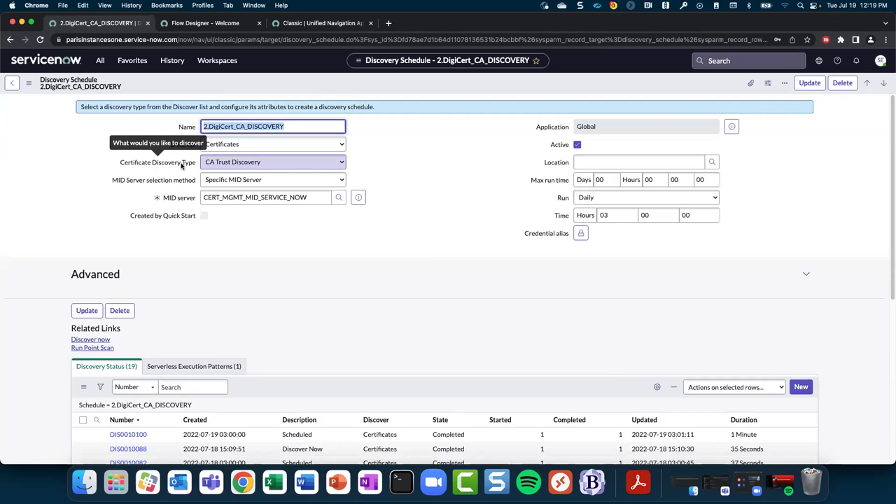
{"action": "left_click", "coordinate": [239, 163]}
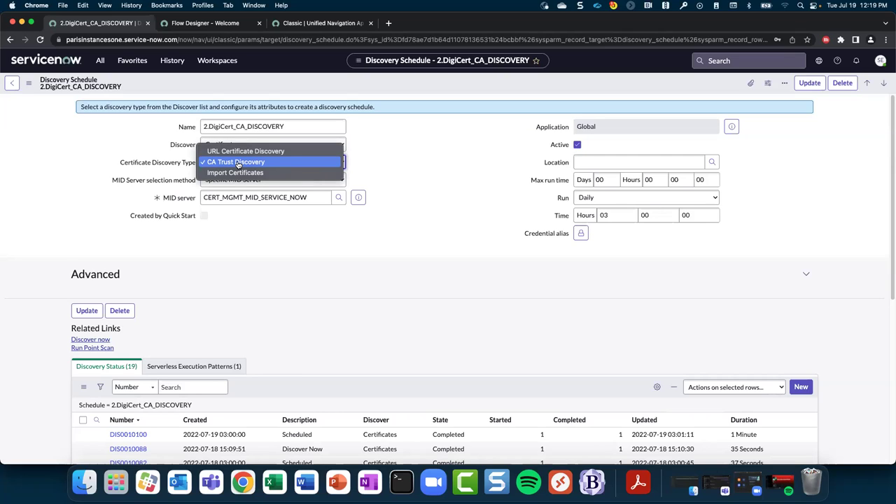
{"action": "left_click", "coordinate": [238, 163]}
{"action": "left_click", "coordinate": [239, 224]}
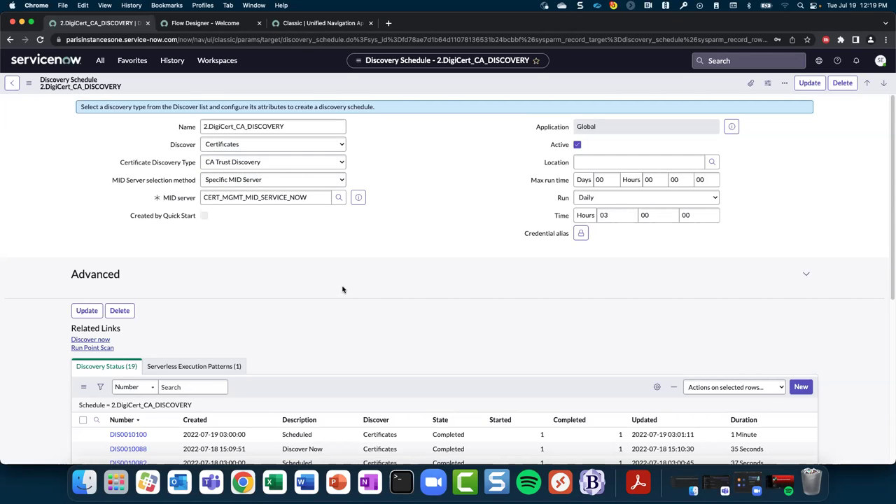
Open the schedule's Digicert_Pattern serverless execution pattern and review its launcher parameters, including credentialsAlias
{"action": "scroll", "coordinate": [343, 288], "scroll_direction": "down", "scroll_amount": 3}
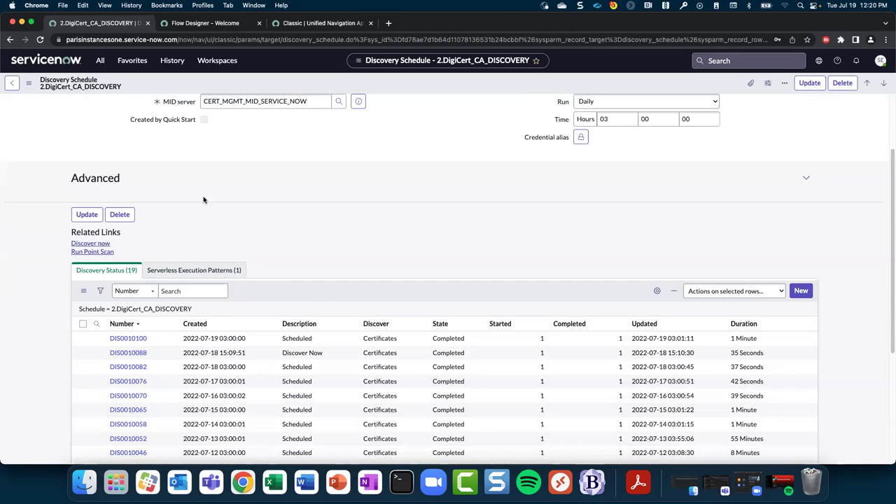
{"action": "left_click", "coordinate": [188, 271]}
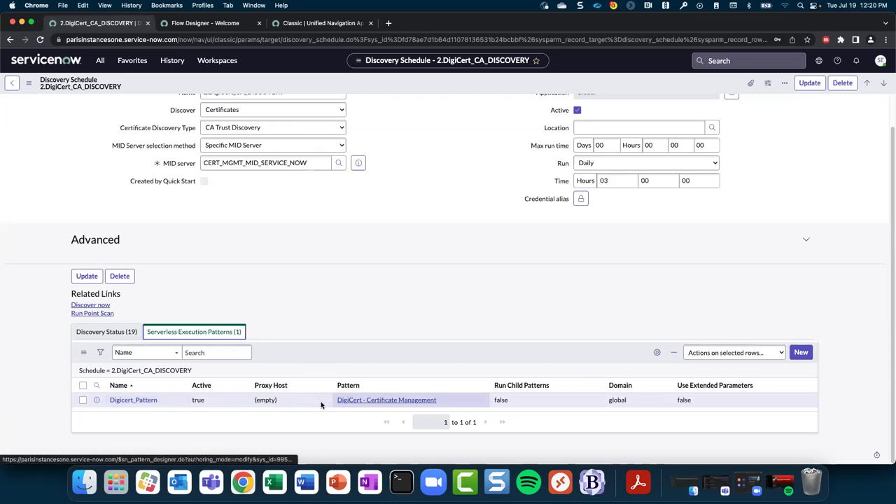
{"action": "left_click", "coordinate": [146, 403]}
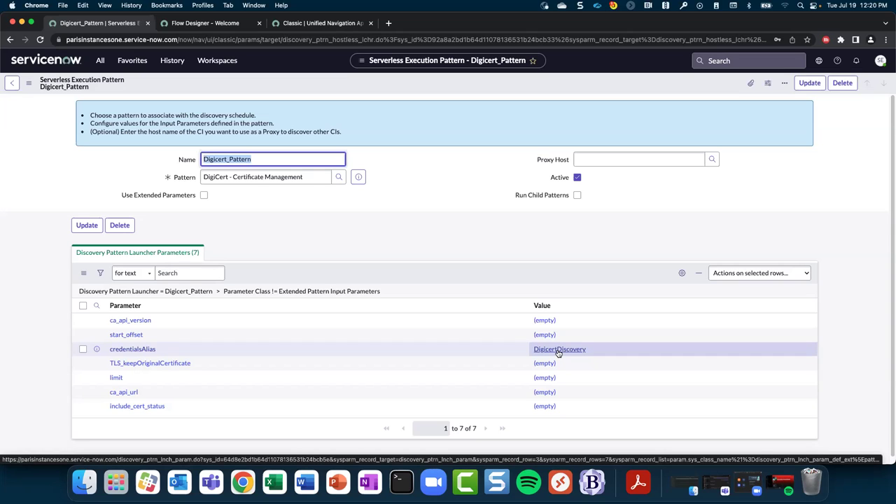
{"action": "left_click", "coordinate": [392, 240]}
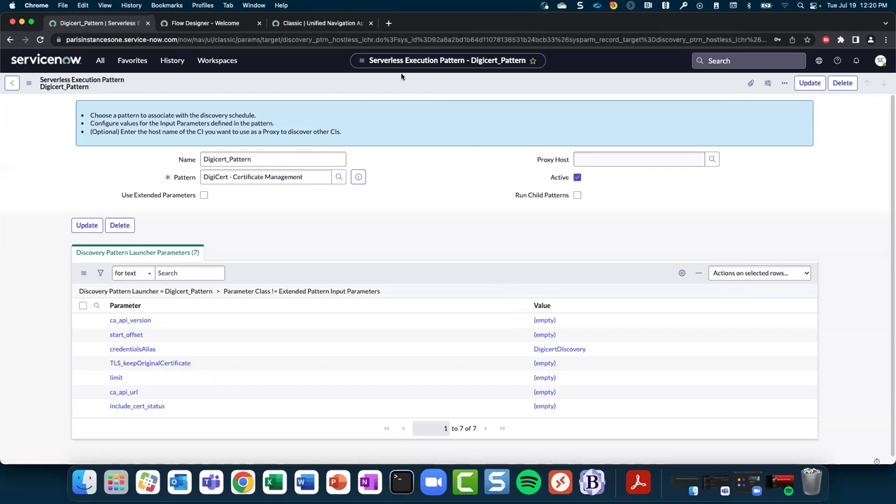
Check the MID Server endpoint URLs in the bookmarked certificate management documentation in a new tab, and return to the Digicert_Pattern record
{"action": "left_click", "coordinate": [388, 23]}
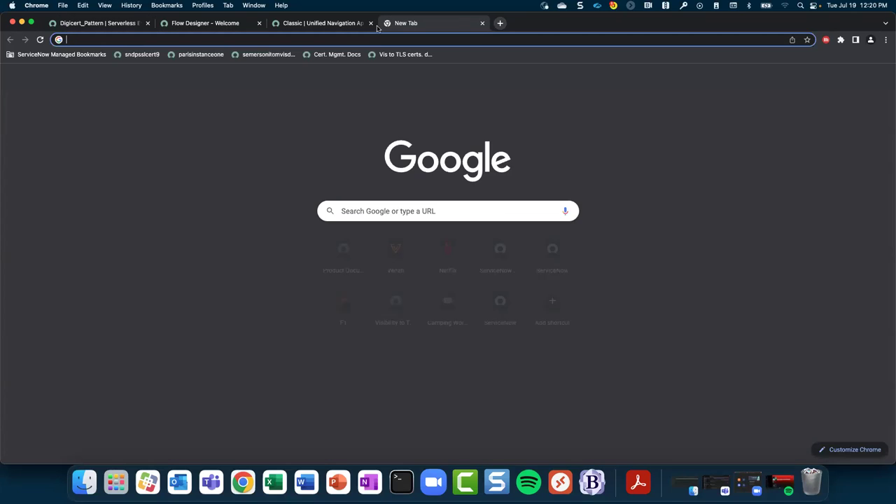
{"action": "left_click", "coordinate": [334, 54]}
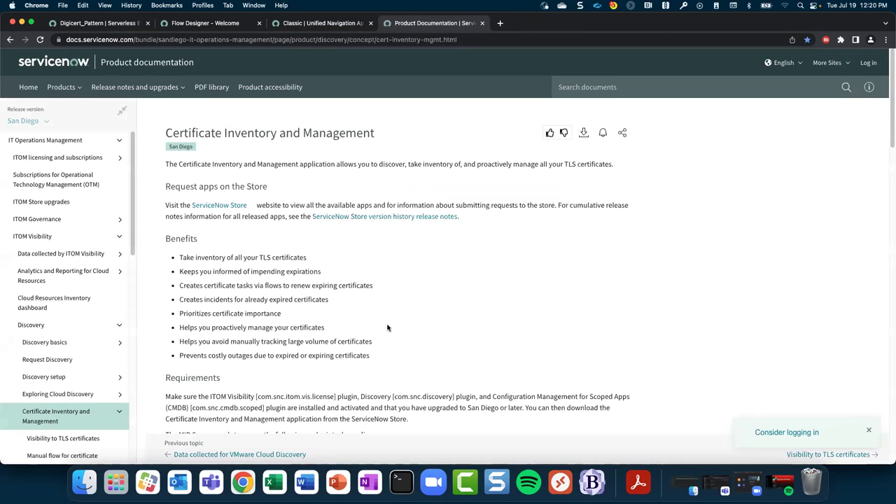
{"action": "scroll", "coordinate": [388, 327], "scroll_direction": "down", "scroll_amount": 5}
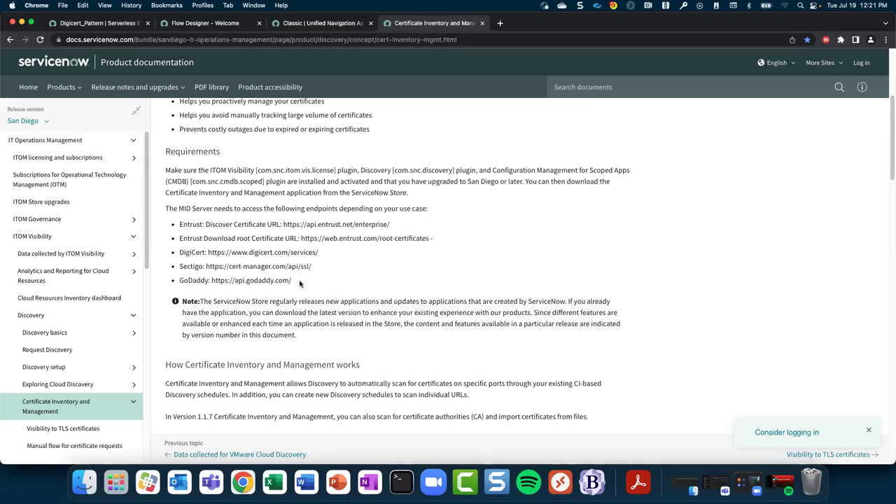
{"action": "left_click_drag", "start_coordinate": [177, 224], "coordinate": [443, 285]}
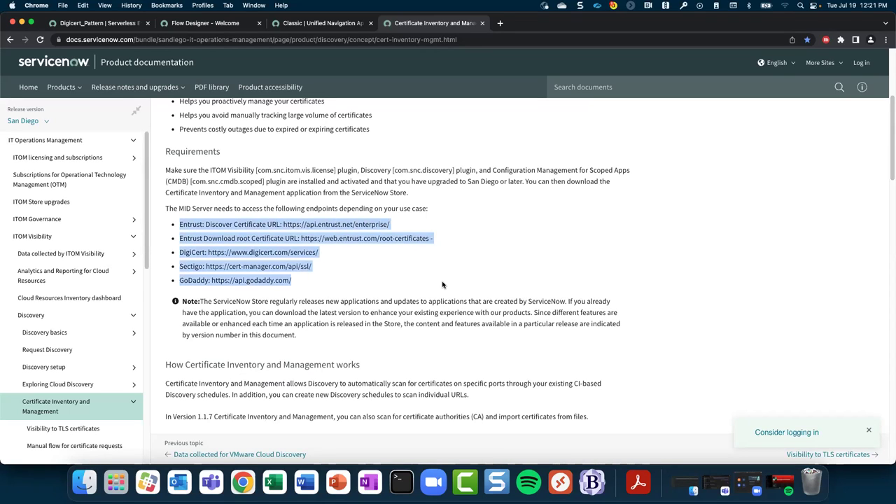
{"action": "left_click", "coordinate": [373, 268]}
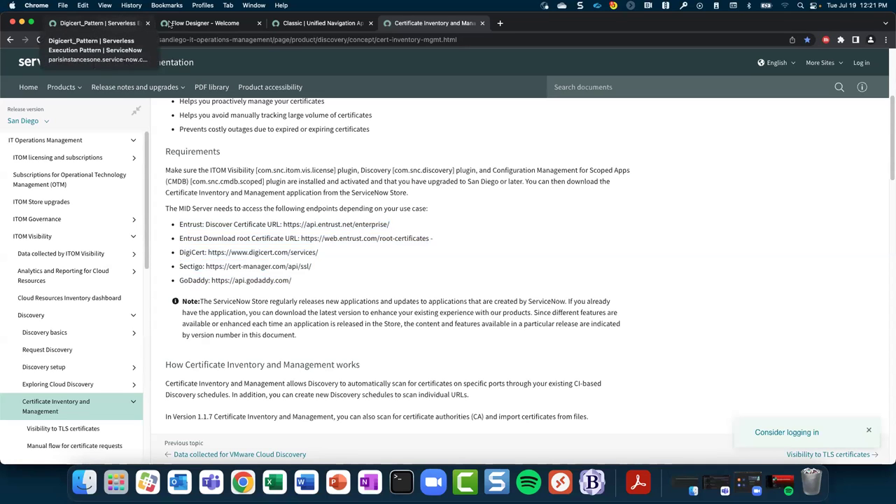
{"action": "left_click", "coordinate": [117, 25]}
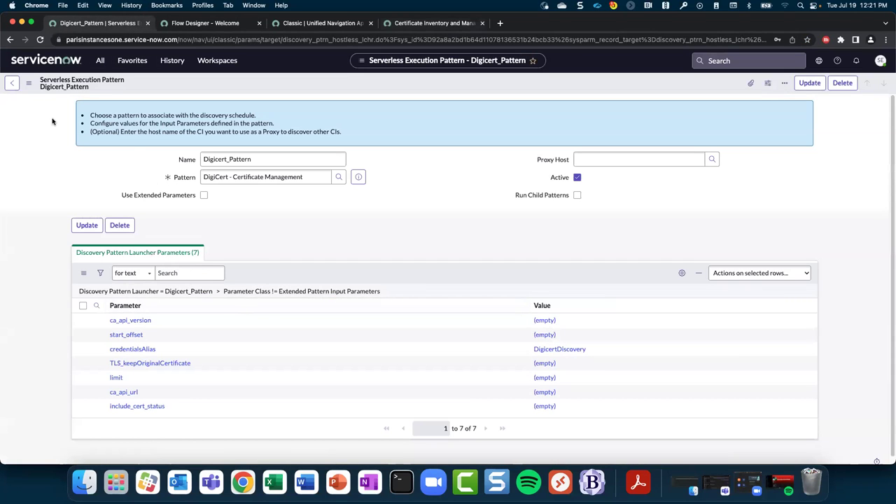
Return to the 2.DigiCert_CA_DISCOVERY schedule and open its most recent discovery status record, DIS0010100
{"action": "left_click", "coordinate": [12, 82]}
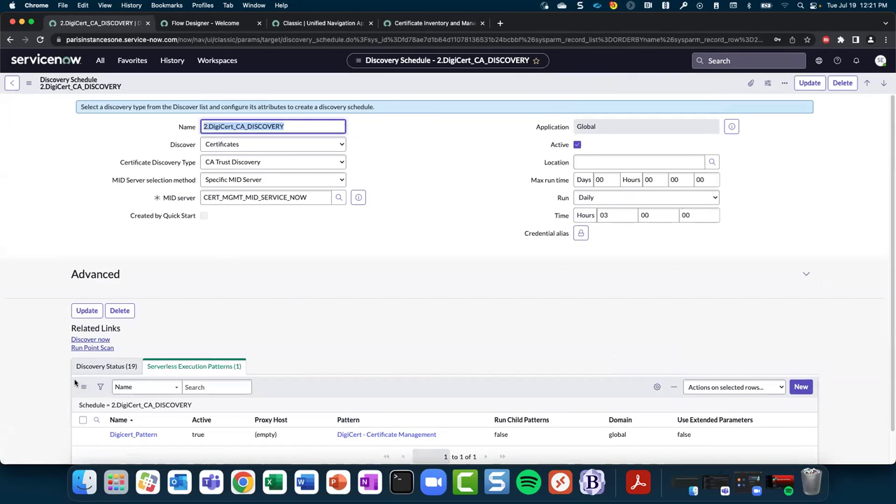
{"action": "scroll", "coordinate": [75, 382], "scroll_direction": "down", "scroll_amount": 2}
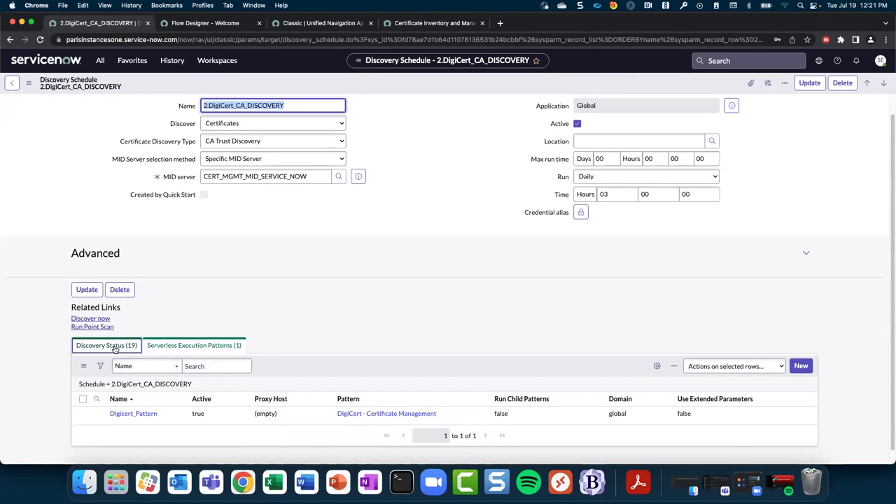
{"action": "left_click", "coordinate": [115, 347]}
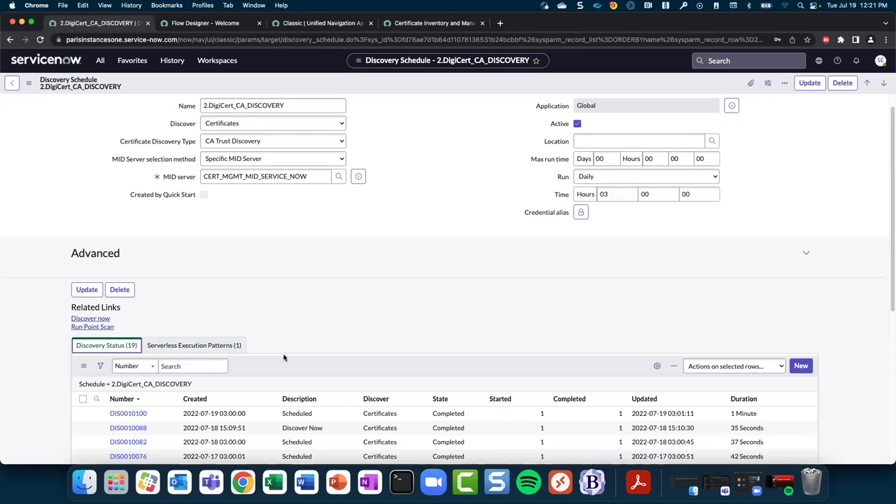
{"action": "scroll", "coordinate": [284, 358], "scroll_direction": "down", "scroll_amount": 3}
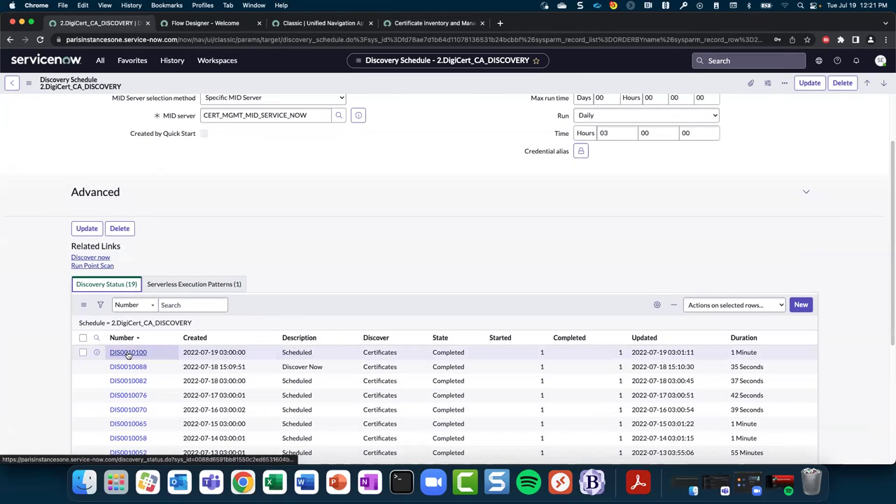
{"action": "left_click", "coordinate": [128, 354]}
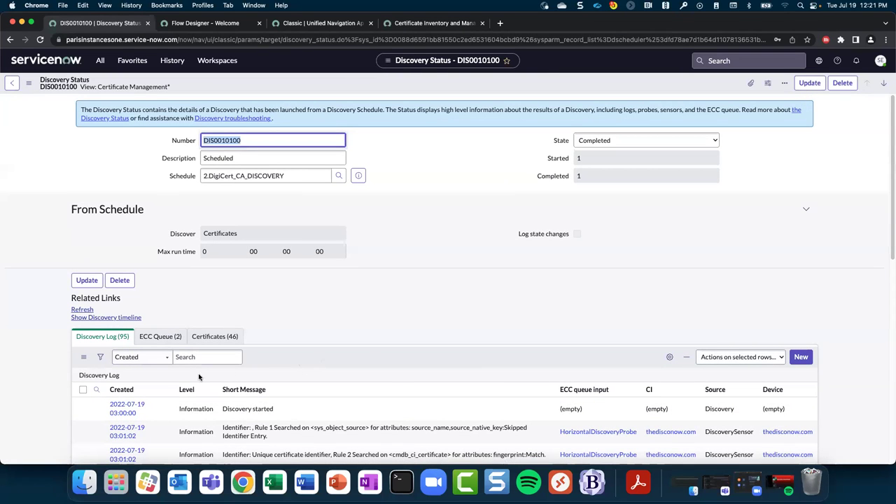
Review the discovery log and the discovered certificates of the DIS0010100 run
{"action": "scroll", "coordinate": [400, 376], "scroll_direction": "down", "scroll_amount": 3}
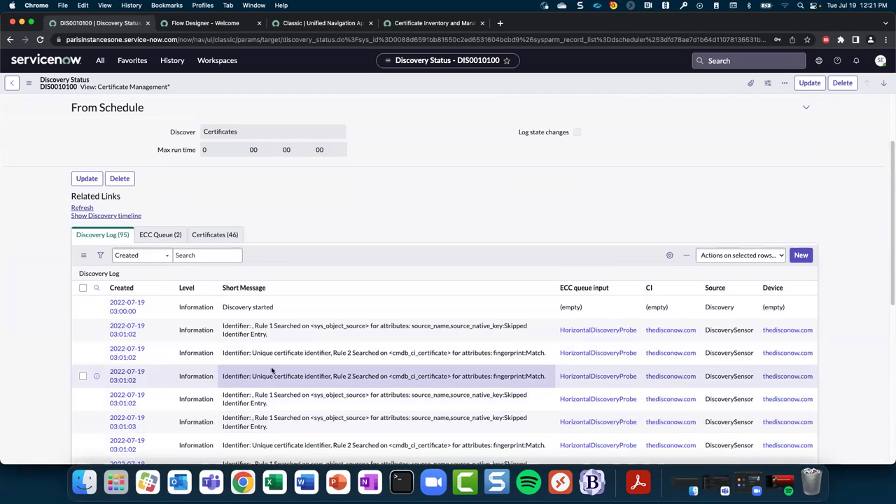
{"action": "left_click", "coordinate": [215, 234]}
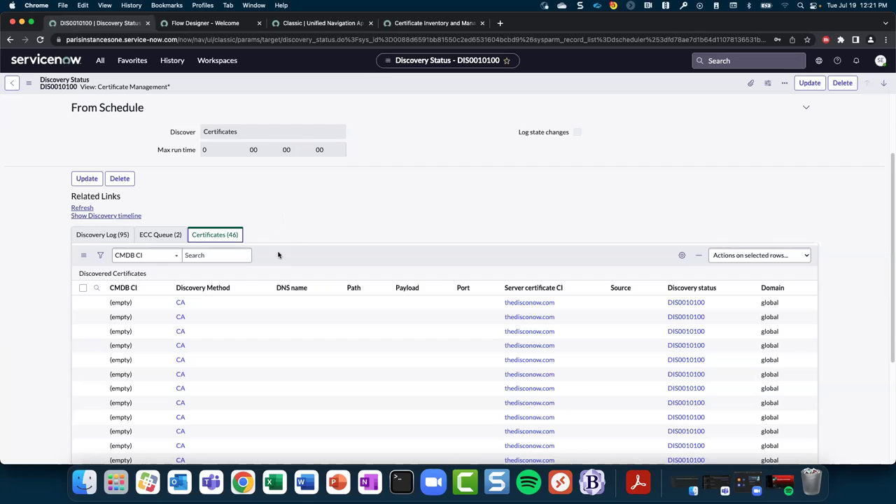
{"action": "scroll", "coordinate": [483, 259], "scroll_direction": "down", "scroll_amount": 1}
{"action": "scroll", "coordinate": [487, 279], "scroll_direction": "down", "scroll_amount": 3}
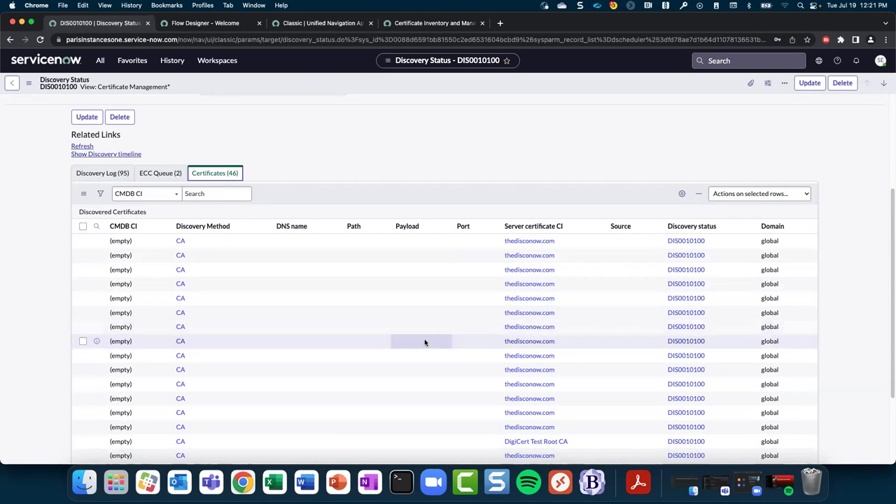
{"action": "scroll", "coordinate": [434, 340], "scroll_direction": "down", "scroll_amount": 3}
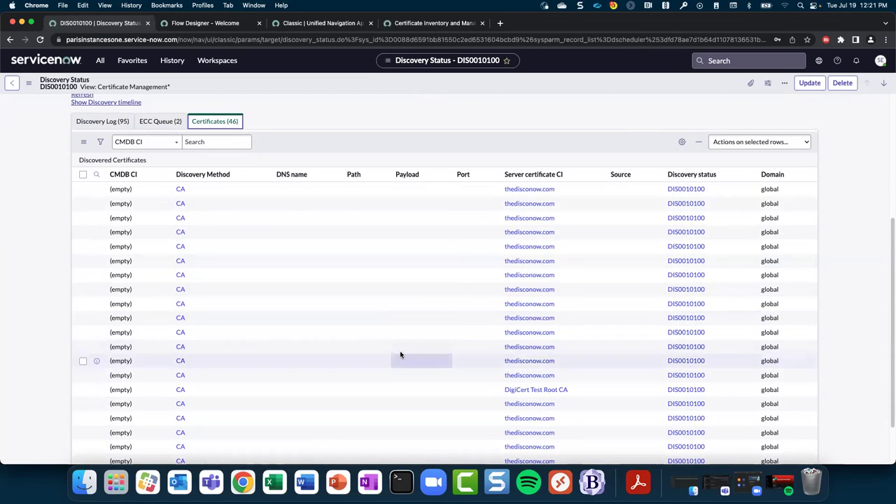
{"action": "scroll", "coordinate": [406, 354], "scroll_direction": "up", "scroll_amount": 12}
{"action": "left_click", "coordinate": [411, 317]}
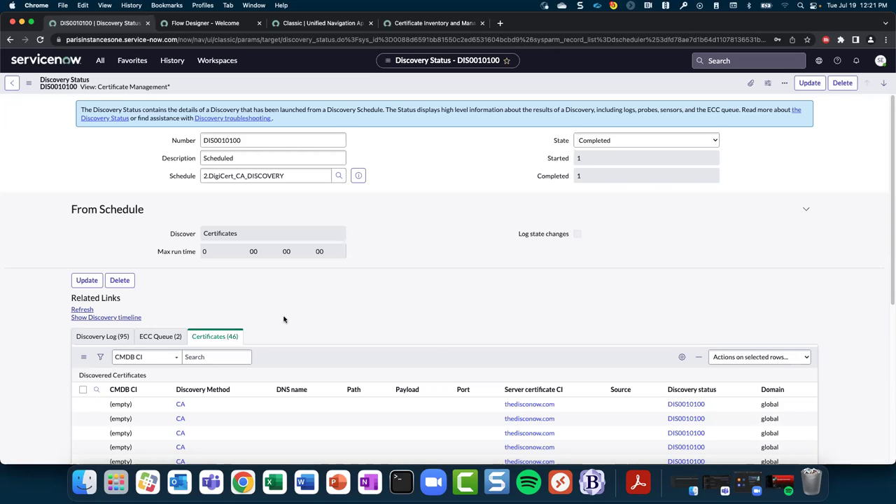
{"action": "left_click", "coordinate": [396, 313]}
{"action": "left_click", "coordinate": [133, 61]}
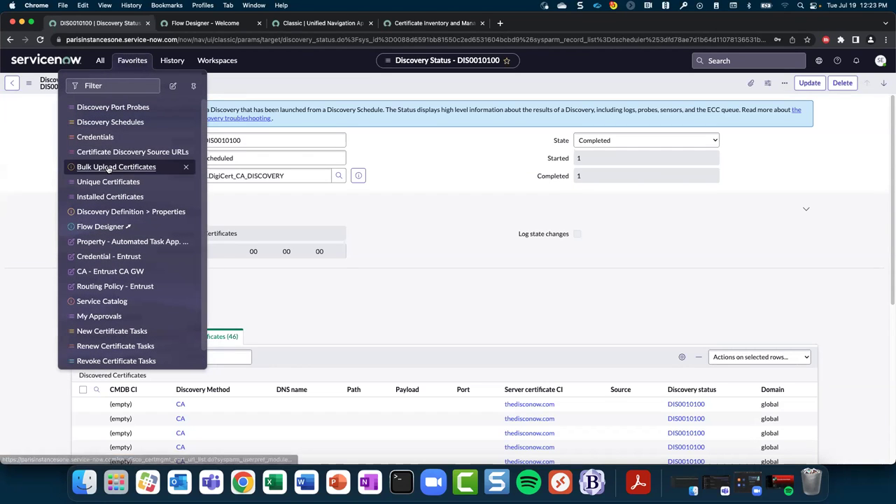
{"action": "left_click", "coordinate": [117, 156]}
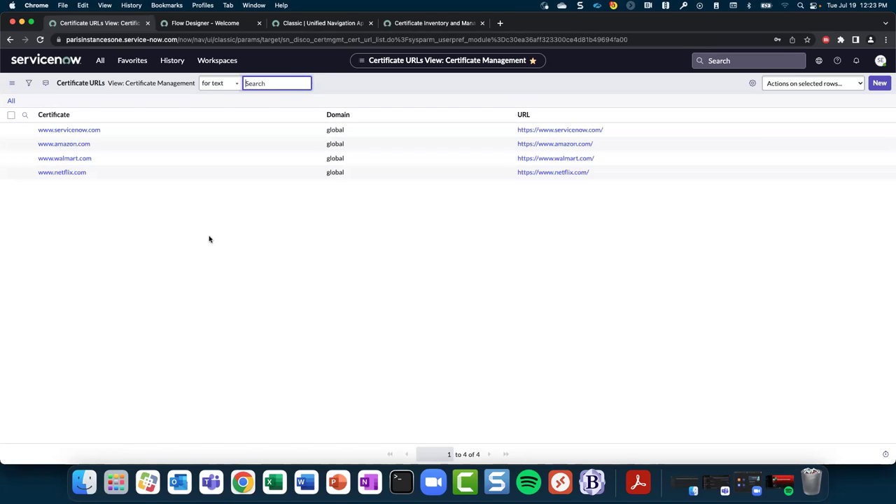
{"action": "left_click", "coordinate": [24, 173]}
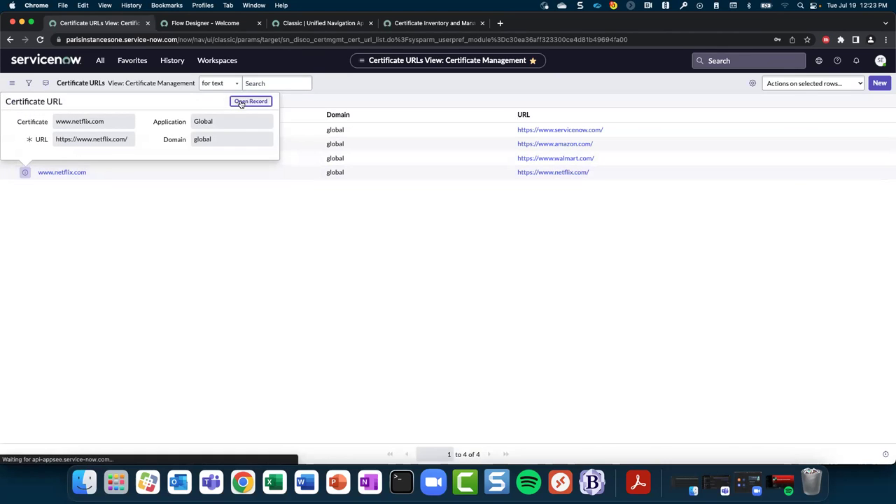
{"action": "left_click", "coordinate": [242, 102]}
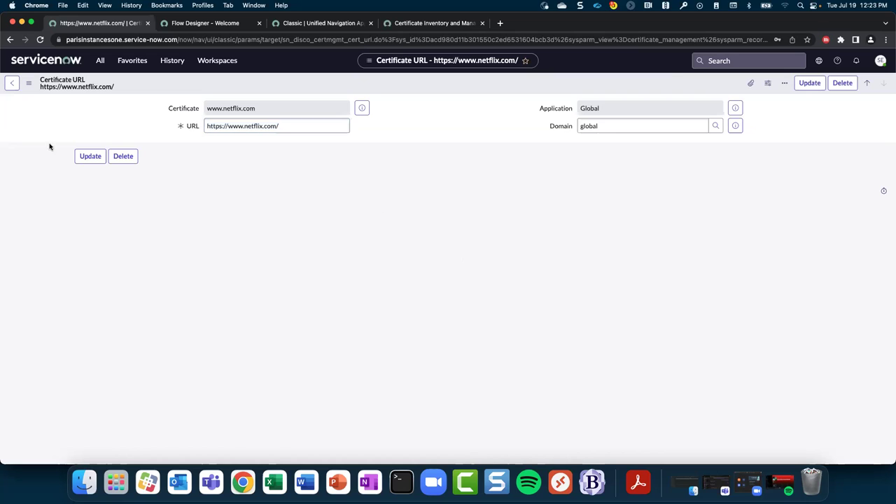
{"action": "left_click", "coordinate": [12, 82]}
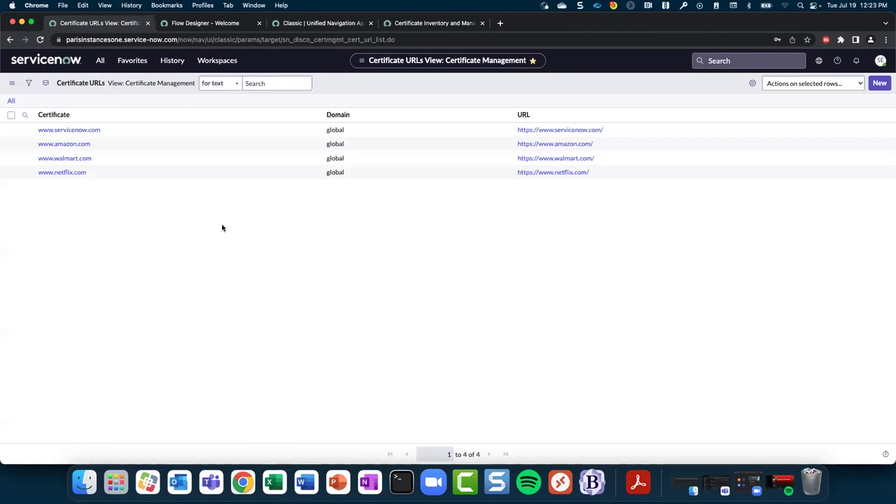
Open the 3.URL_CERT_DISCOVERY discovery schedule and review its URL Certificate Discovery settings, including the HTTP(S) Endpoint table option and batch size
{"action": "left_click", "coordinate": [139, 61]}
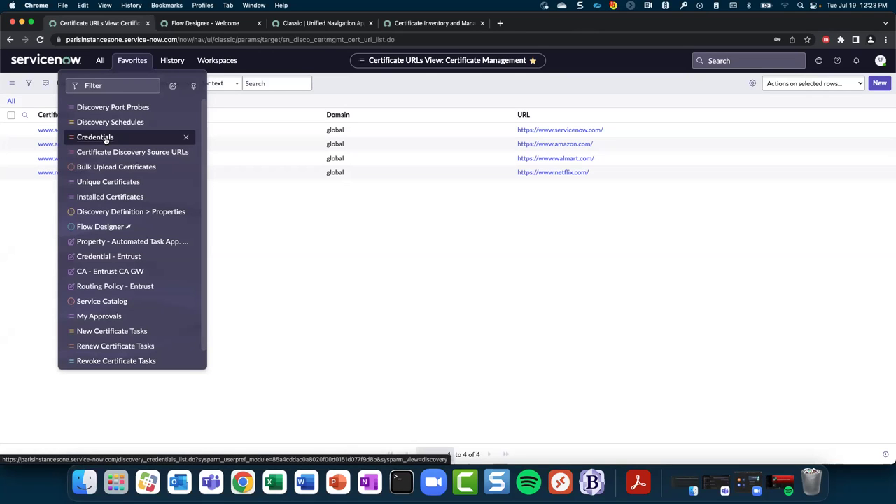
{"action": "left_click", "coordinate": [114, 124]}
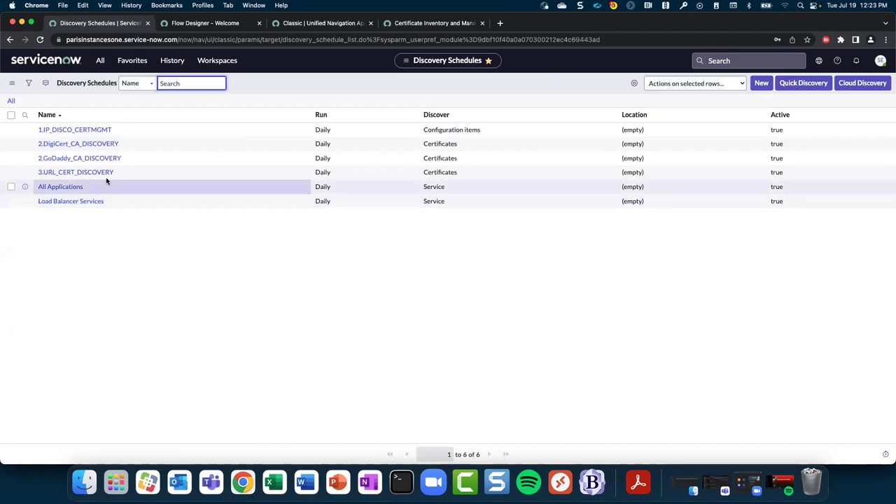
{"action": "left_click", "coordinate": [100, 172]}
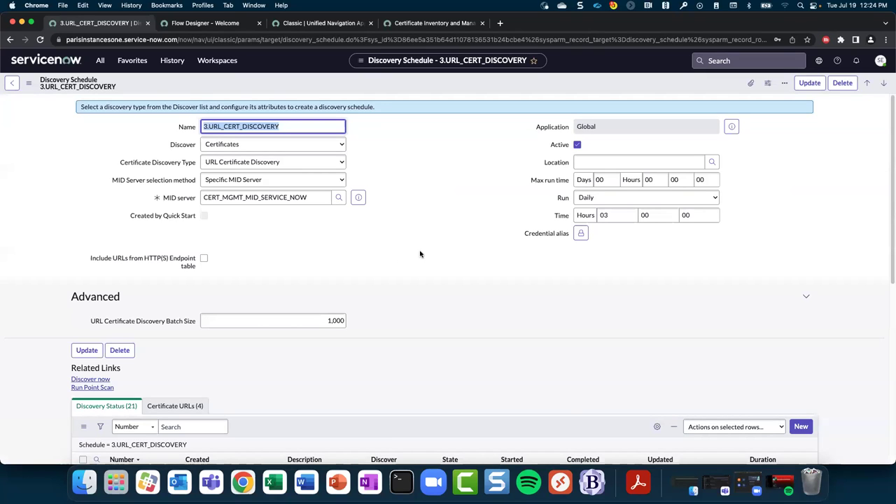
{"action": "scroll", "coordinate": [385, 261], "scroll_direction": "down", "scroll_amount": 1}
{"action": "scroll", "coordinate": [384, 261], "scroll_direction": "down", "scroll_amount": 1}
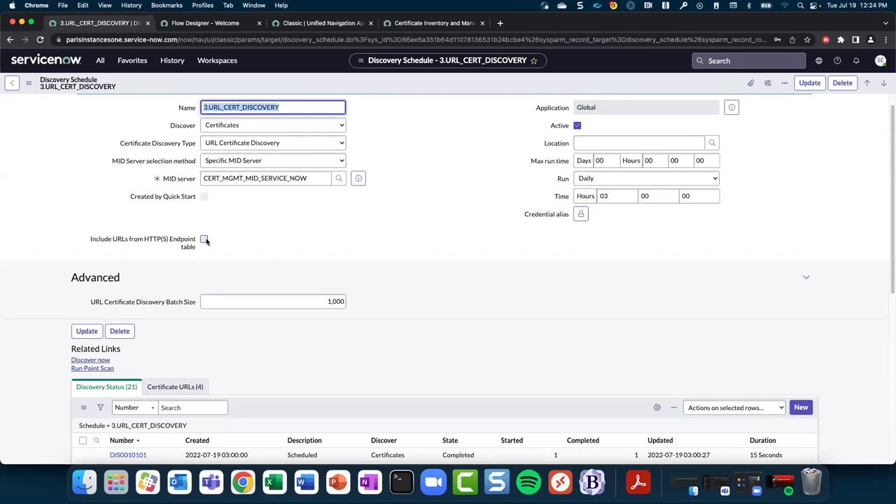
{"action": "scroll", "coordinate": [441, 281], "scroll_direction": "down", "scroll_amount": 2}
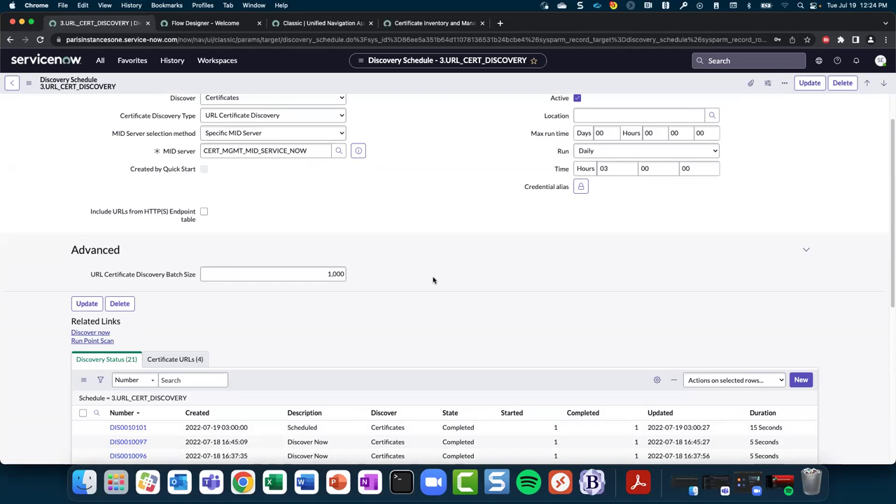
{"action": "scroll", "coordinate": [486, 242], "scroll_direction": "down", "scroll_amount": 4}
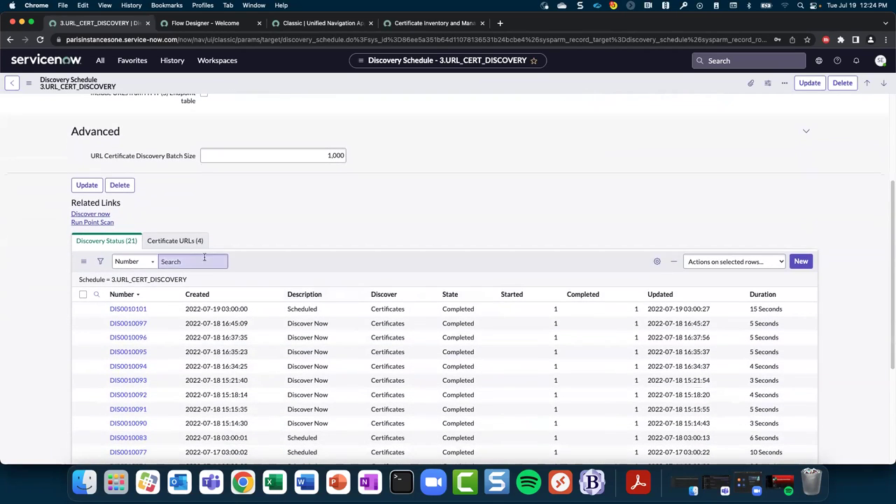
View the certificate URLs assigned to the schedule, open their member editor, and cancel without making changes
{"action": "left_click", "coordinate": [178, 241]}
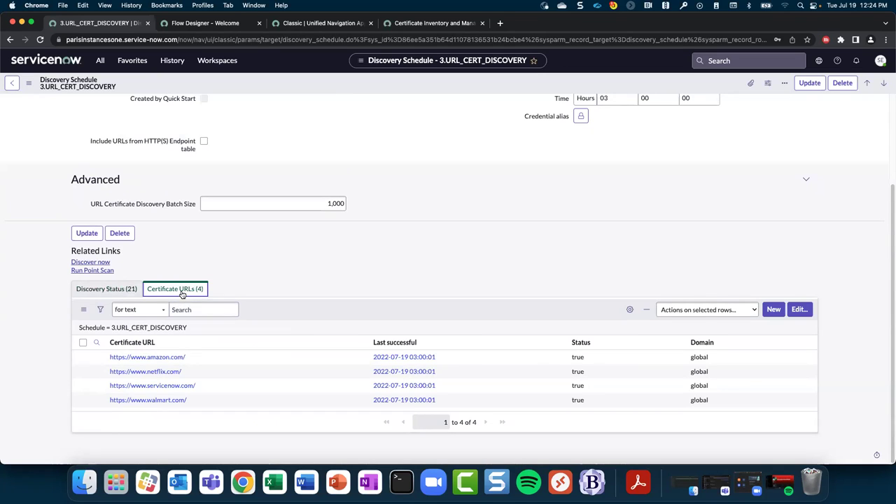
{"action": "left_click", "coordinate": [801, 313]}
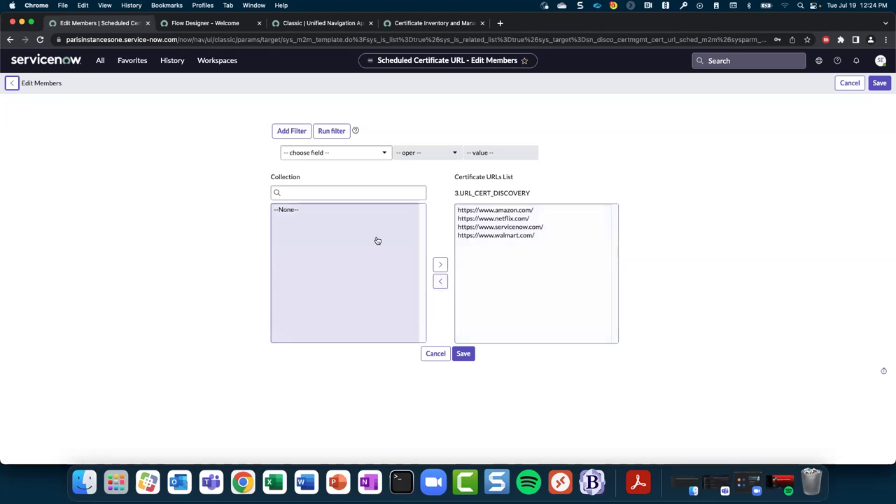
{"action": "left_click", "coordinate": [435, 355]}
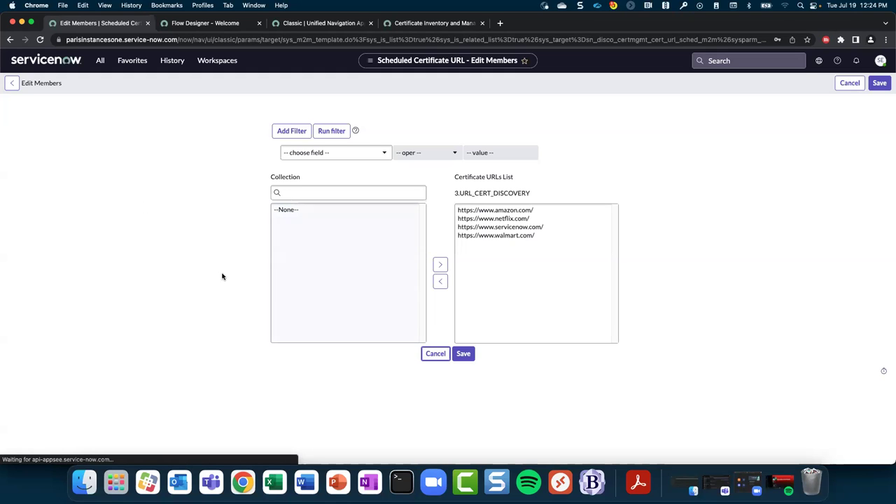
Open the URL schedule's most recent discovery status, DIS0010101, and review its discovered certificates
{"action": "scroll", "coordinate": [244, 400], "scroll_direction": "down", "scroll_amount": 3}
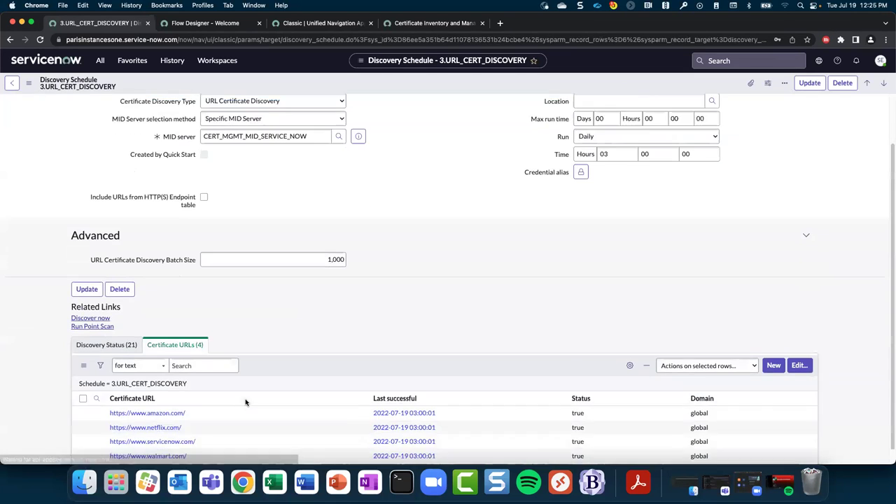
{"action": "left_click", "coordinate": [120, 292]}
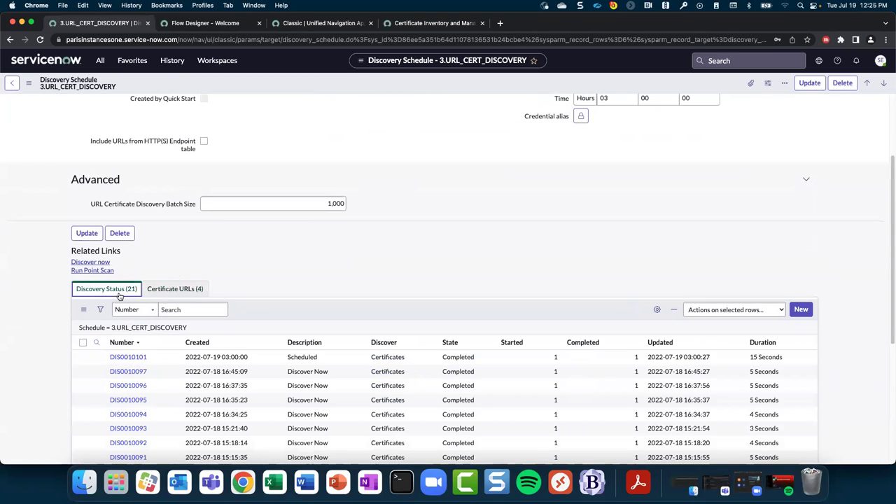
{"action": "left_click", "coordinate": [131, 358]}
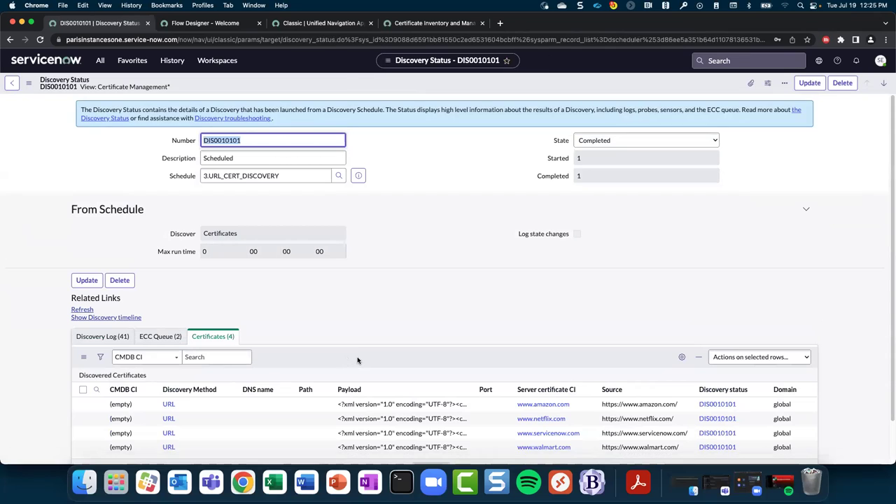
{"action": "scroll", "coordinate": [357, 361], "scroll_direction": "down", "scroll_amount": 2}
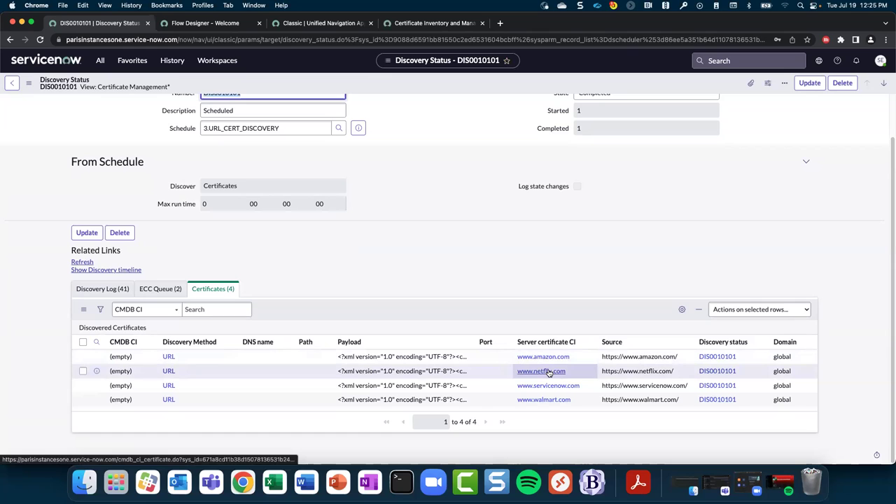
Load netflix.com in a new browser tab, inspect the site certificate's issuer and expiry date, and close the certificate details
{"action": "left_click", "coordinate": [500, 23]}
{"action": "left_click", "coordinate": [485, 40]}
{"action": "type", "text": "net"}
{"action": "key", "text": "Return"}
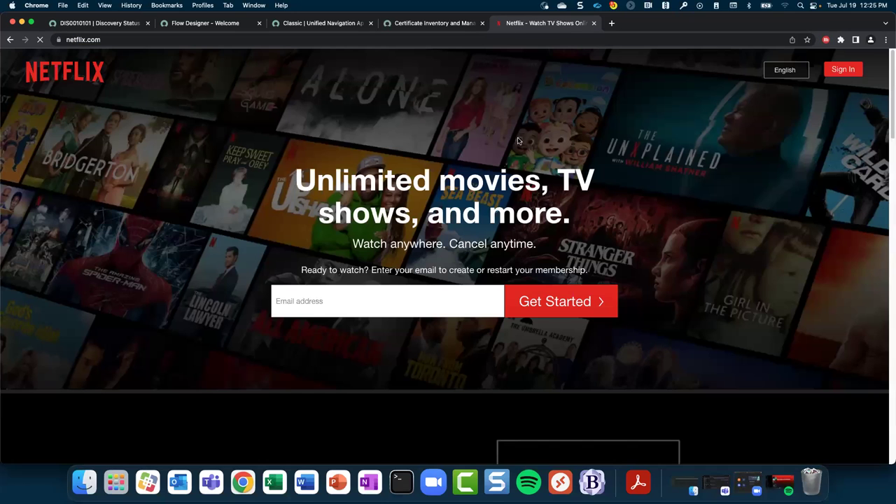
{"action": "left_click", "coordinate": [60, 40]}
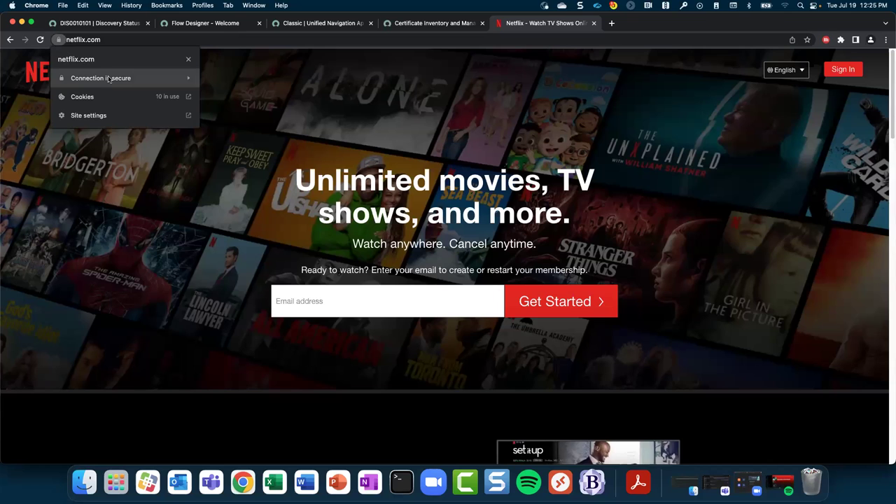
{"action": "left_click", "coordinate": [132, 79]}
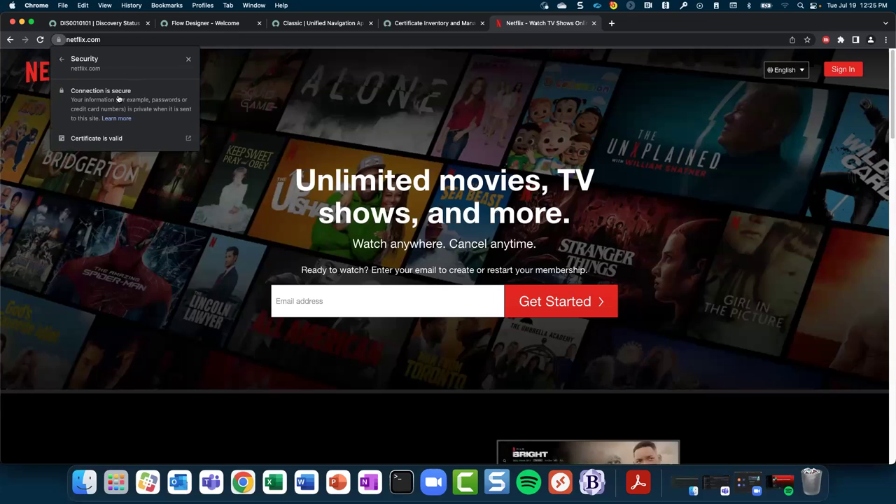
{"action": "left_click", "coordinate": [113, 139]}
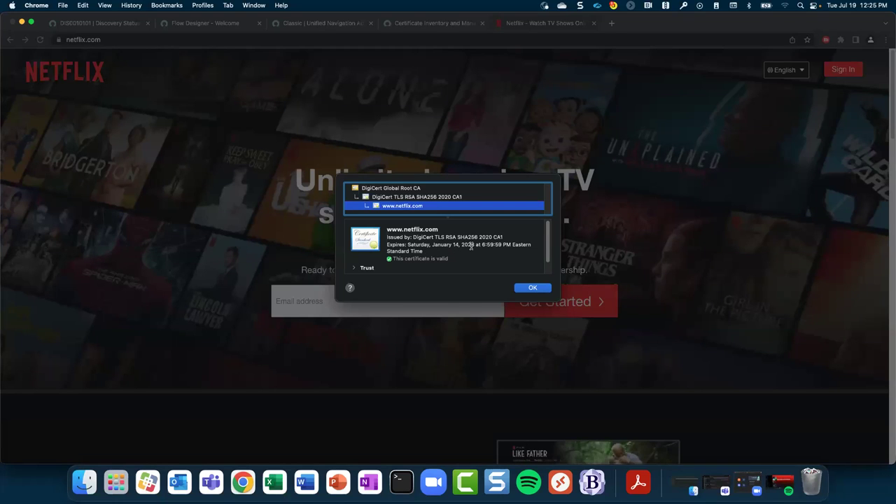
{"action": "left_click", "coordinate": [532, 288]}
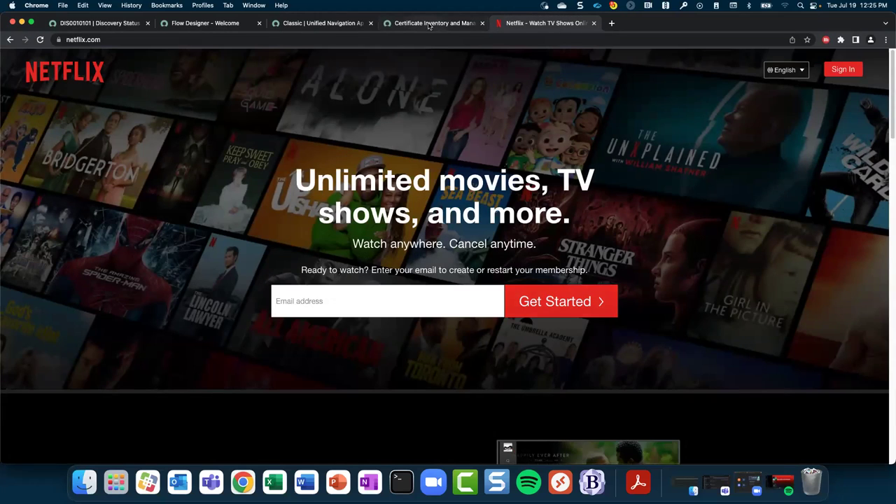
{"action": "left_click", "coordinate": [128, 24]}
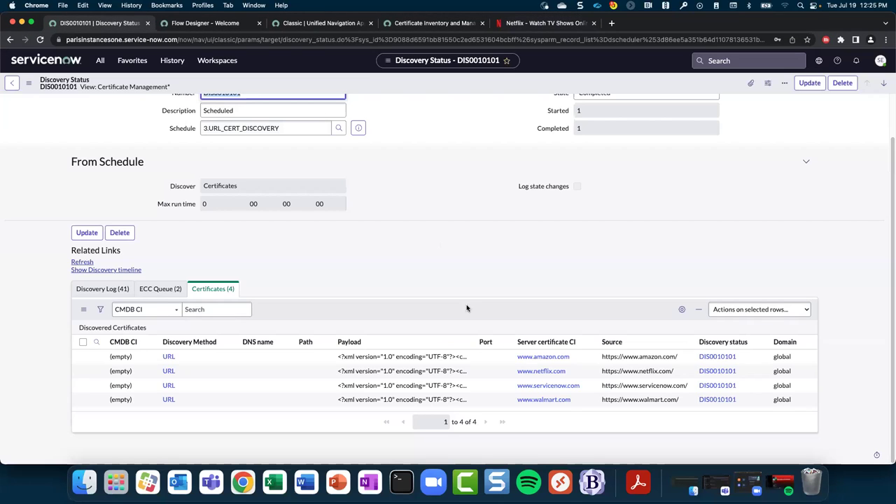
{"action": "left_click", "coordinate": [545, 373]}
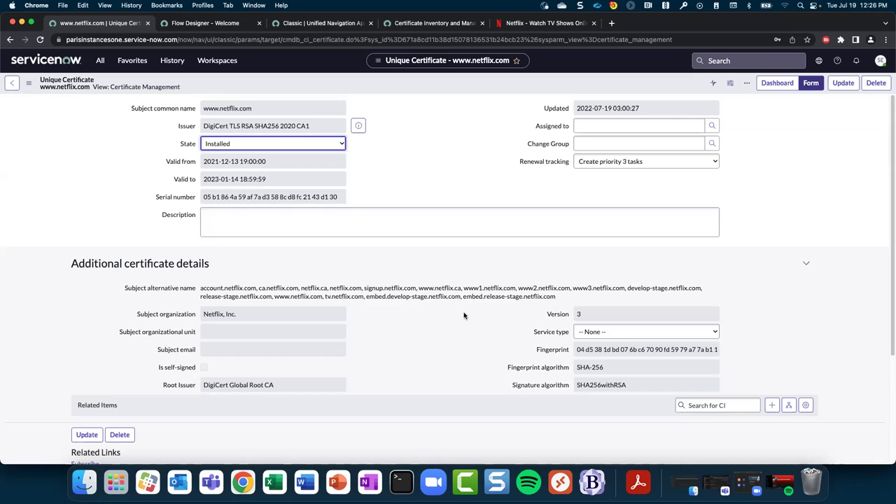
{"action": "scroll", "coordinate": [462, 316], "scroll_direction": "down", "scroll_amount": 1}
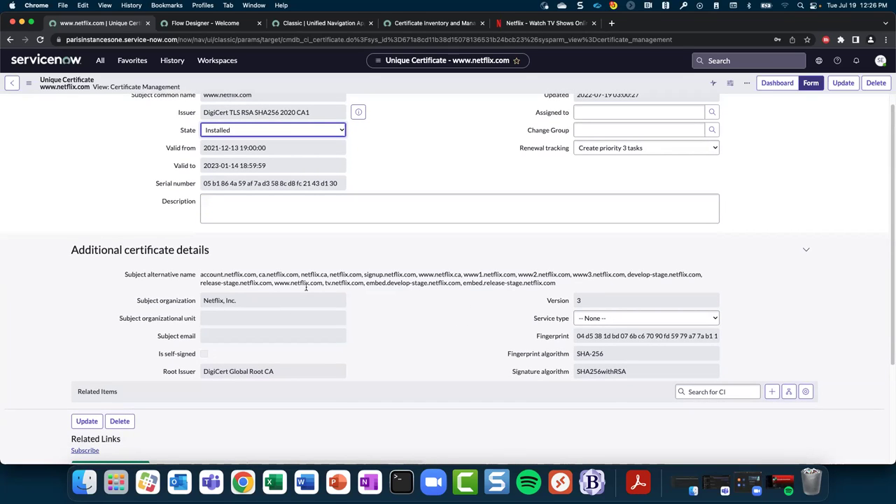
{"action": "scroll", "coordinate": [432, 299], "scroll_direction": "down", "scroll_amount": 2}
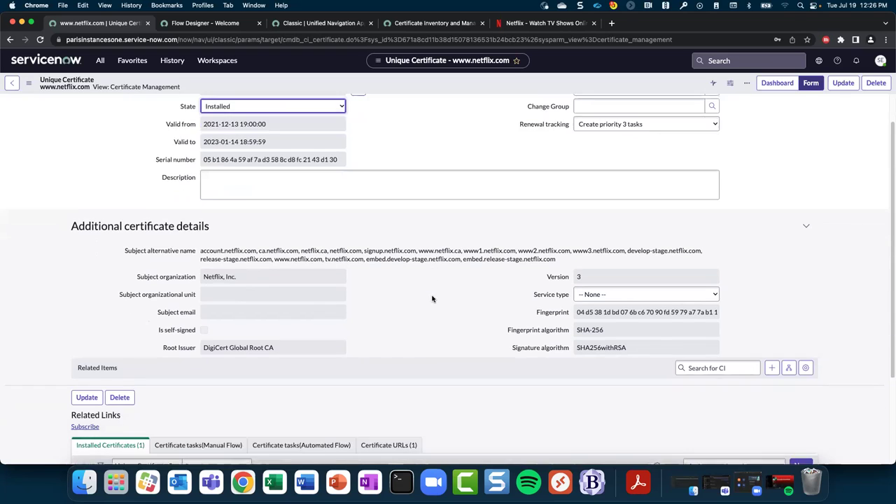
{"action": "scroll", "coordinate": [432, 299], "scroll_direction": "down", "scroll_amount": 5}
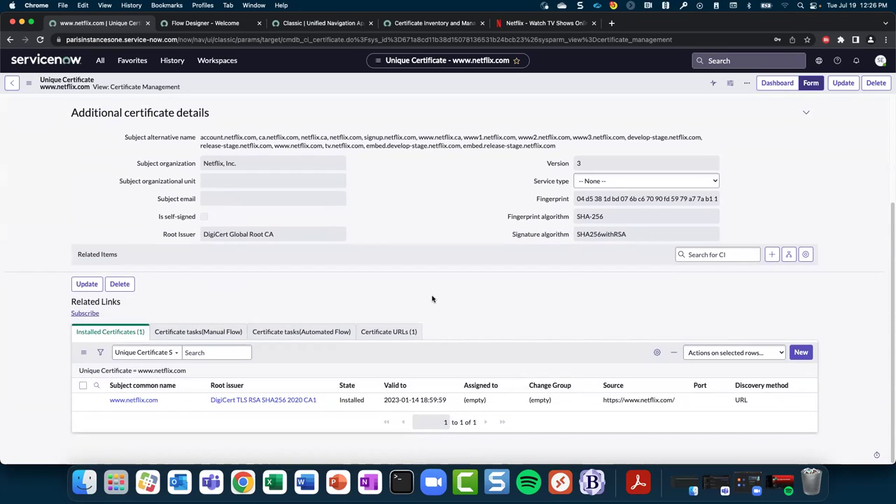
{"action": "scroll", "coordinate": [432, 299], "scroll_direction": "up", "scroll_amount": 6}
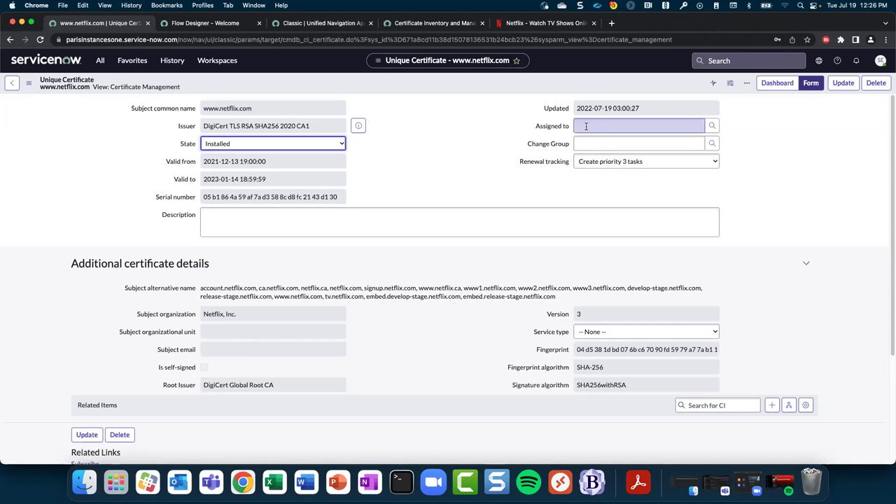
{"action": "left_click", "coordinate": [513, 200]}
{"action": "left_click", "coordinate": [600, 166]}
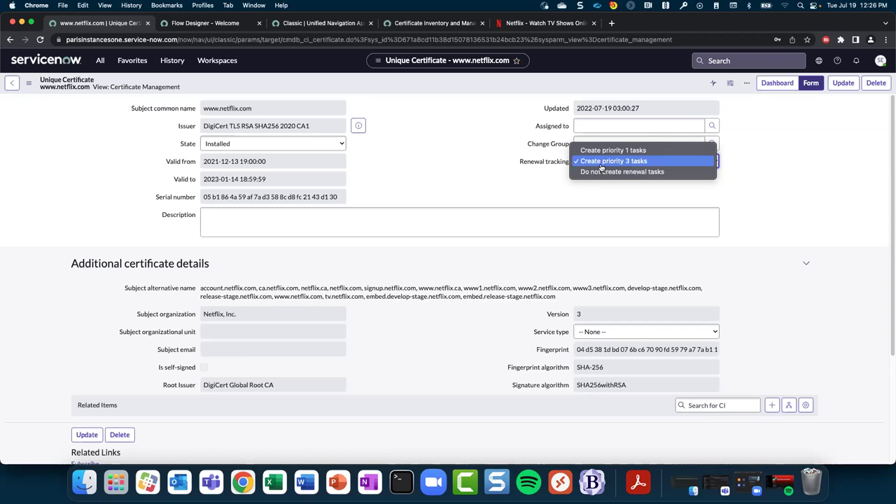
{"action": "left_click", "coordinate": [603, 150]}
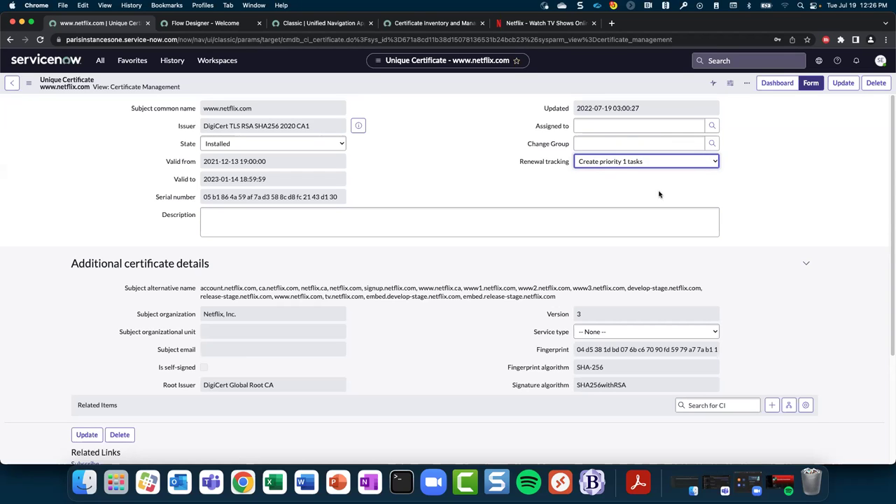
{"action": "right_click", "coordinate": [493, 88]}
{"action": "left_click", "coordinate": [508, 93]}
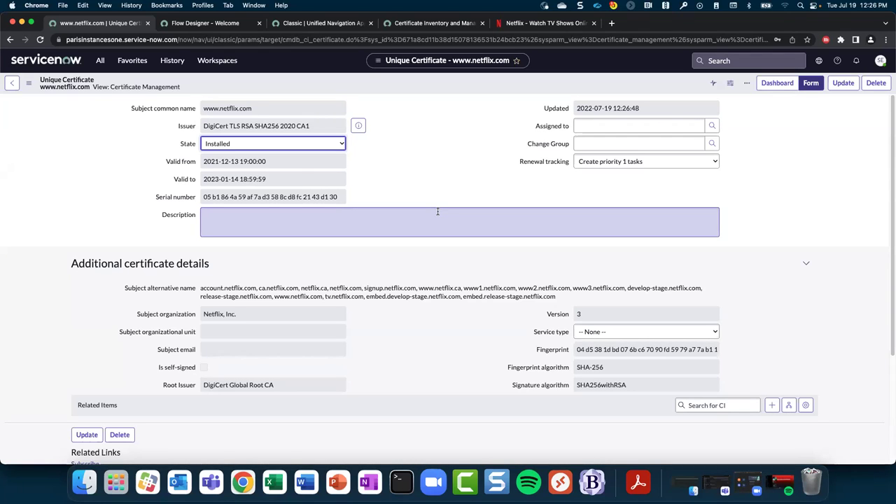
Check the available renewal tracking options without changing the selection, and view the certificate's related installed certificates
{"action": "left_click", "coordinate": [643, 163]}
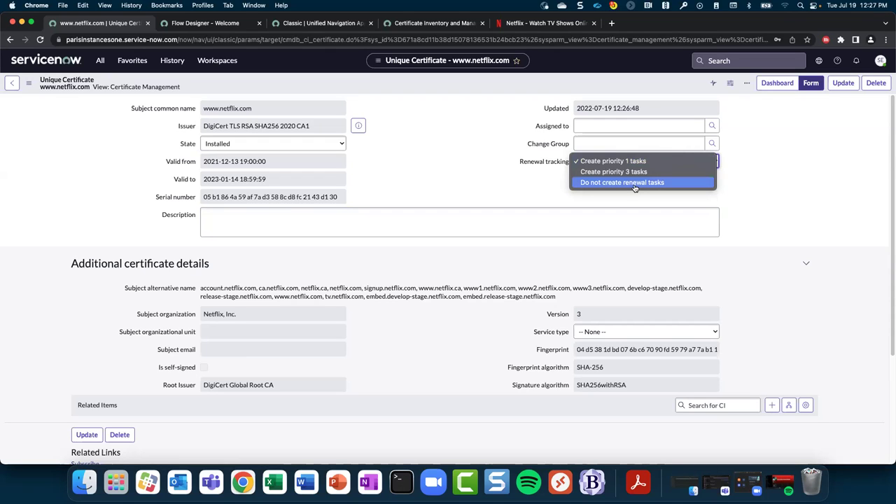
{"action": "left_click", "coordinate": [453, 190]}
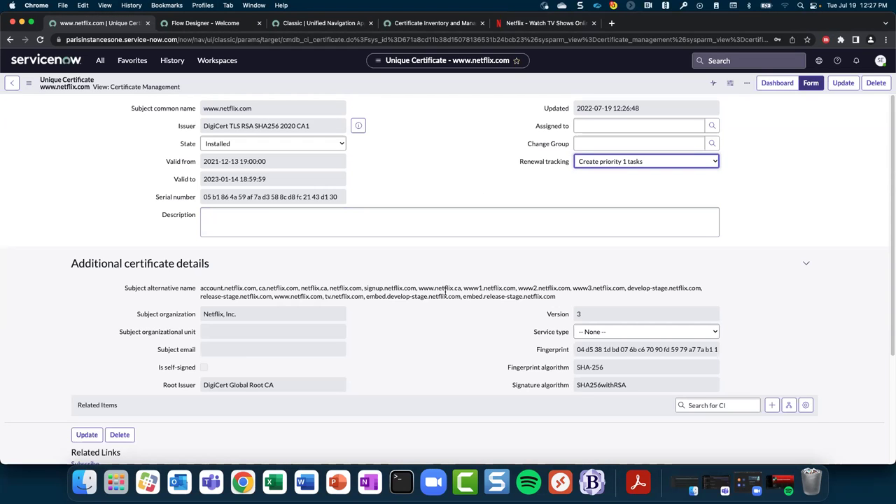
{"action": "scroll", "coordinate": [446, 293], "scroll_direction": "down", "scroll_amount": 3}
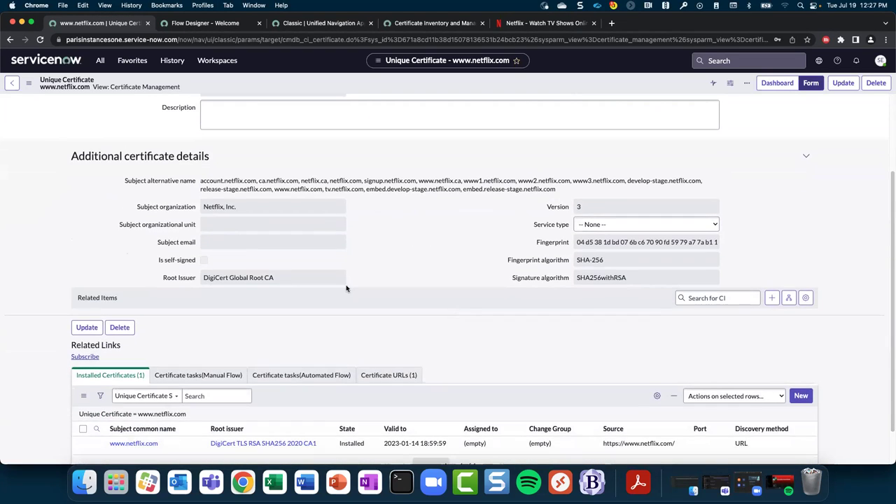
Open the Bulk Upload Certificates page, download its .xlsx template file and open it in Excel
{"action": "left_click", "coordinate": [130, 62]}
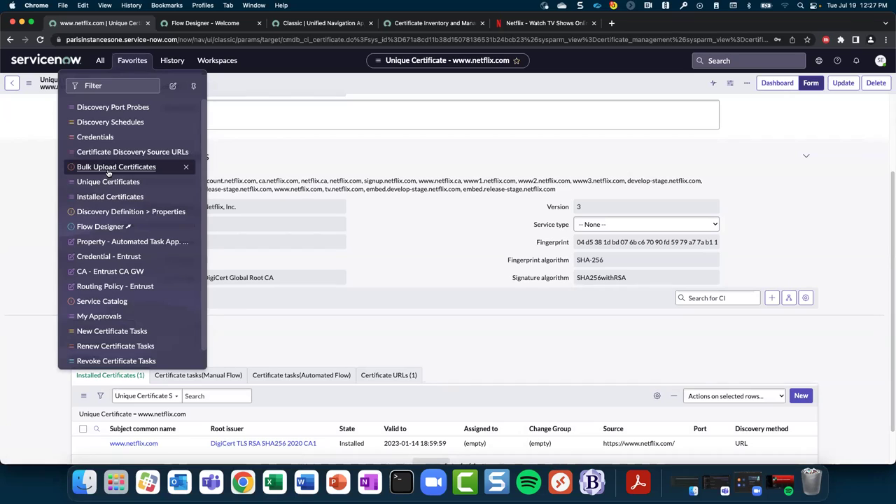
{"action": "left_click", "coordinate": [110, 168]}
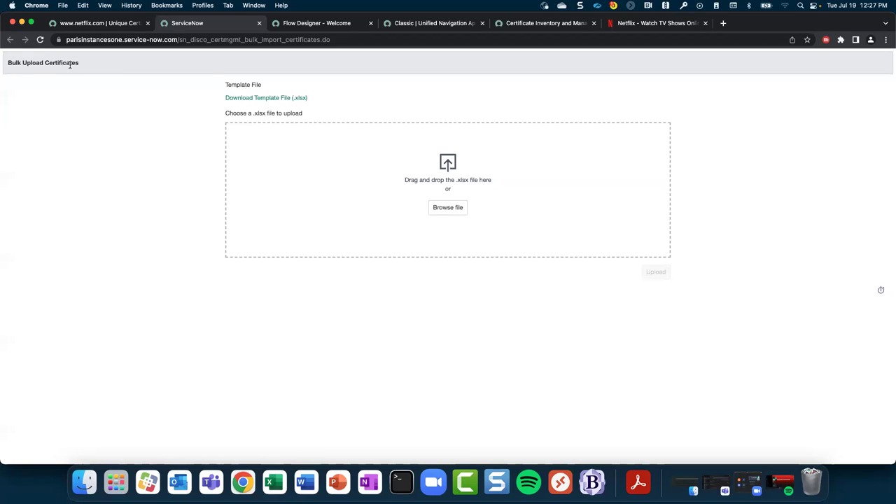
{"action": "left_click", "coordinate": [258, 98]}
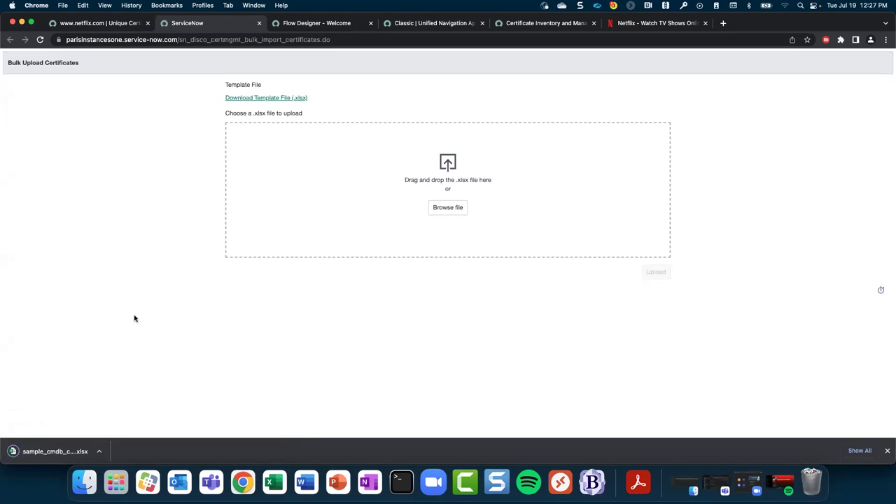
{"action": "left_click", "coordinate": [62, 452]}
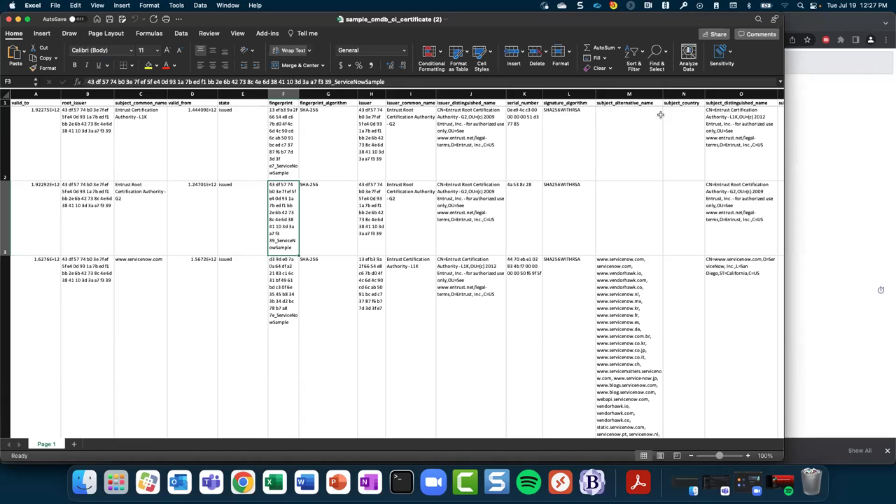
Examine the sample certificate template's columns along row 2, from subject_alternative_name across to is_ca
{"action": "left_click", "coordinate": [601, 141]}
{"action": "key", "text": "Right"}
{"action": "key", "text": "Right"}
{"action": "key", "text": "Right"}
{"action": "key", "text": "Right"}
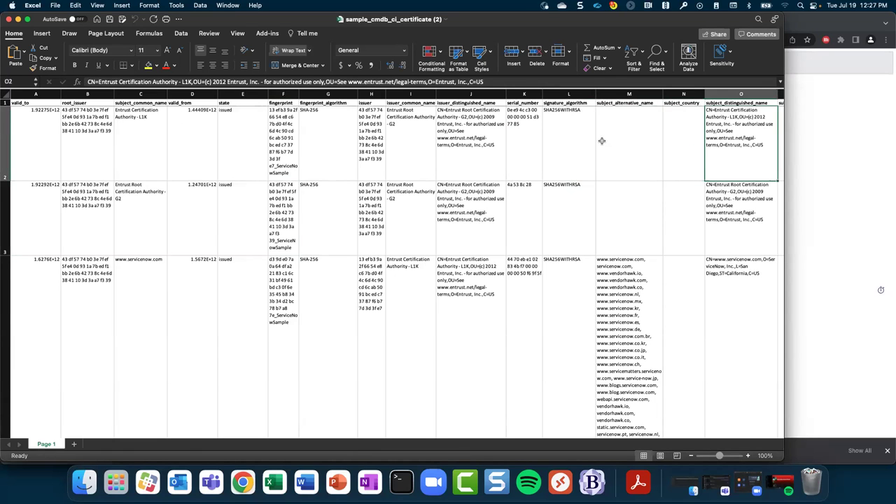
{"action": "key", "text": "Right"}
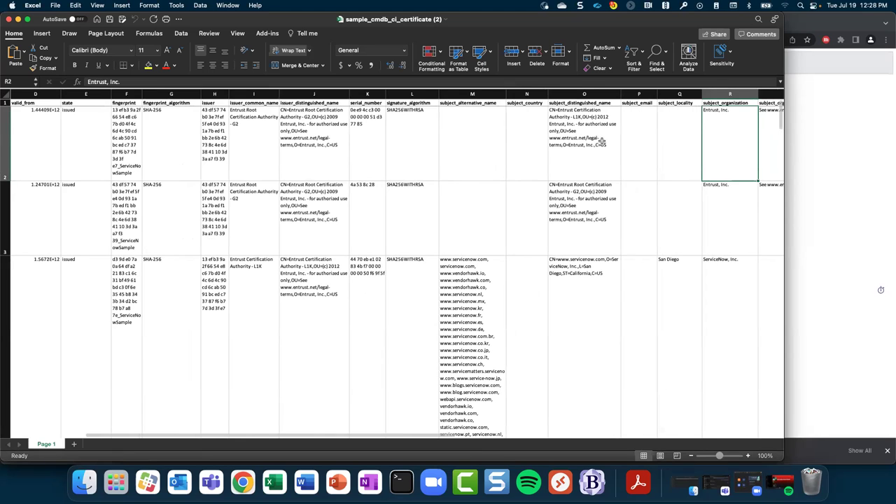
{"action": "key", "text": "Right"}
{"action": "key", "text": "Right"}
{"action": "key", "text": "Right"}
{"action": "key", "text": "Right"}
{"action": "key", "text": "Right"}
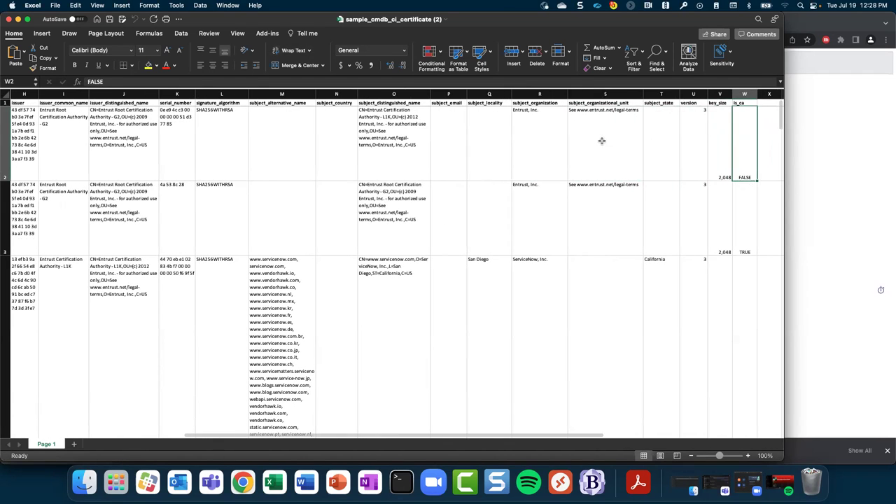
Close the template workbook and the Bulk Upload Certificates browser tab, returning to the certificate record in Chrome
{"action": "left_click", "coordinate": [9, 19]}
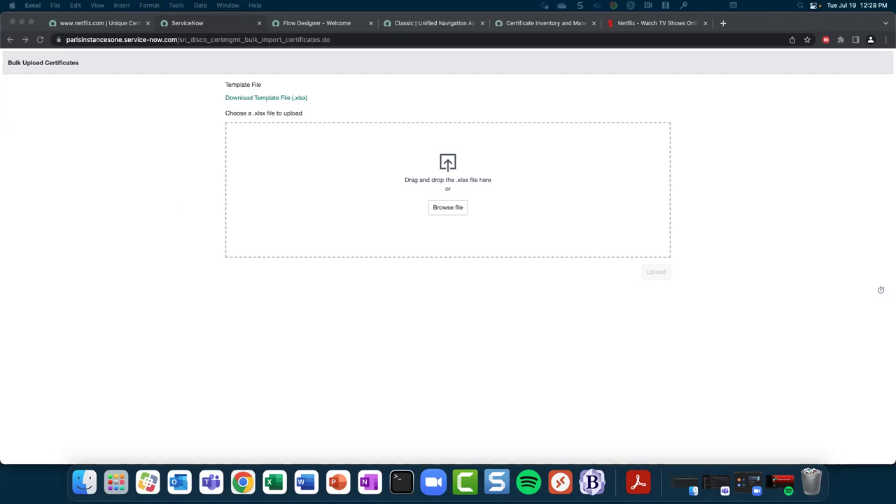
{"action": "left_click", "coordinate": [193, 258]}
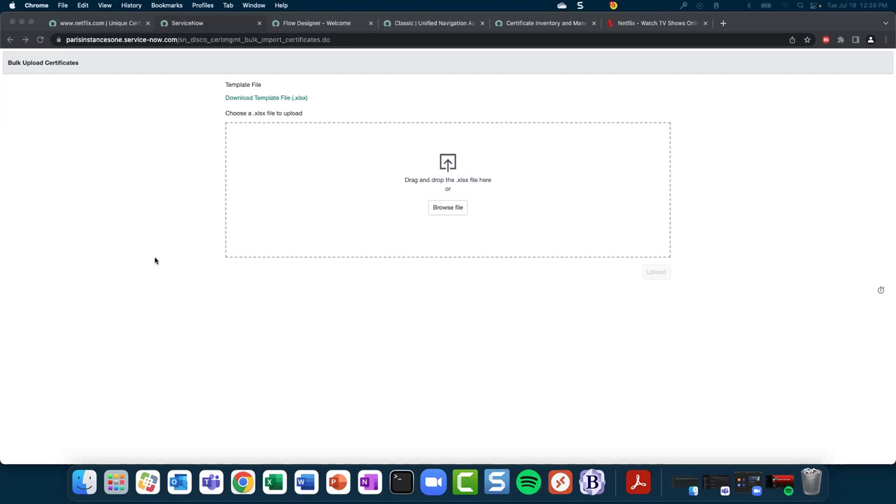
{"action": "left_click", "coordinate": [260, 23]}
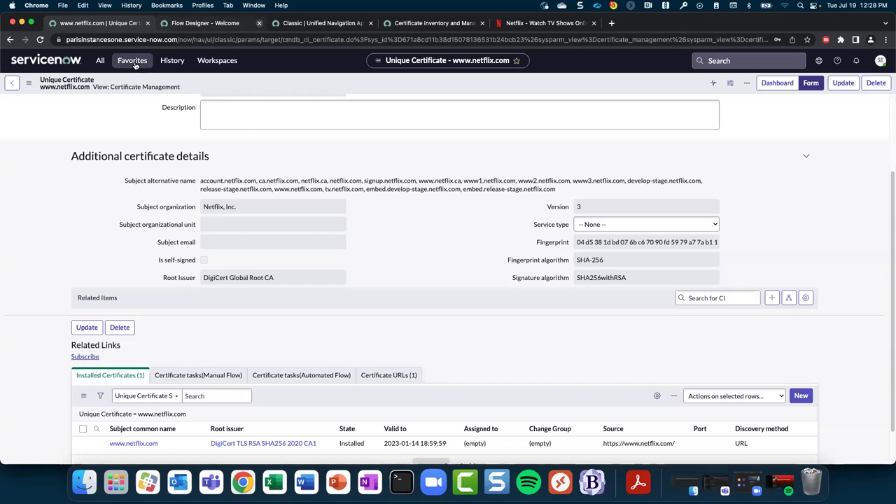
Open the Unique Certificates list and group its records by State
{"action": "left_click", "coordinate": [100, 60]}
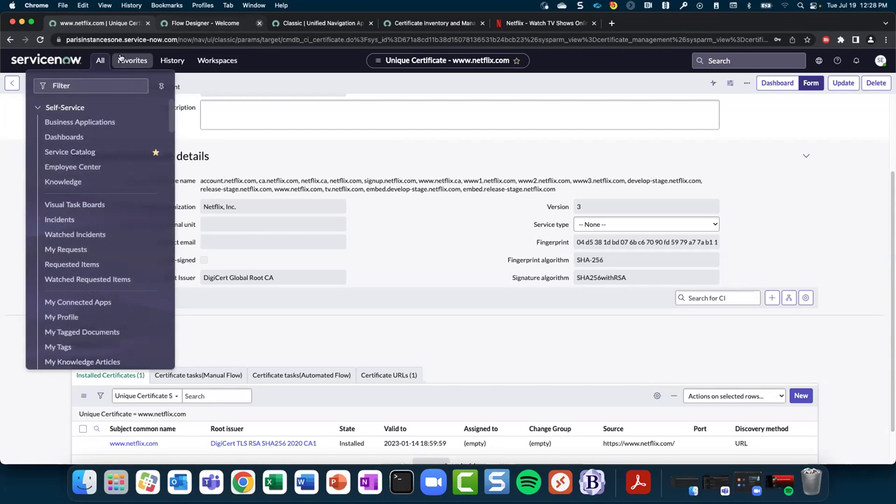
{"action": "left_click", "coordinate": [127, 61]}
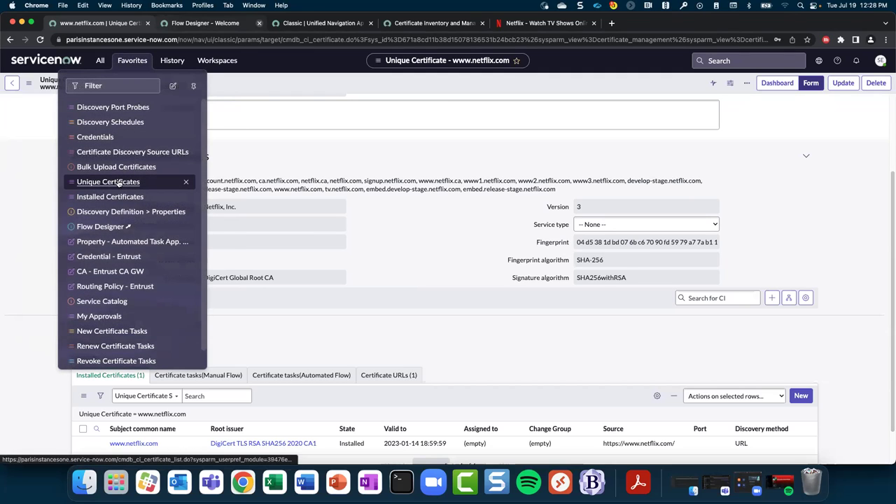
{"action": "left_click", "coordinate": [119, 183]}
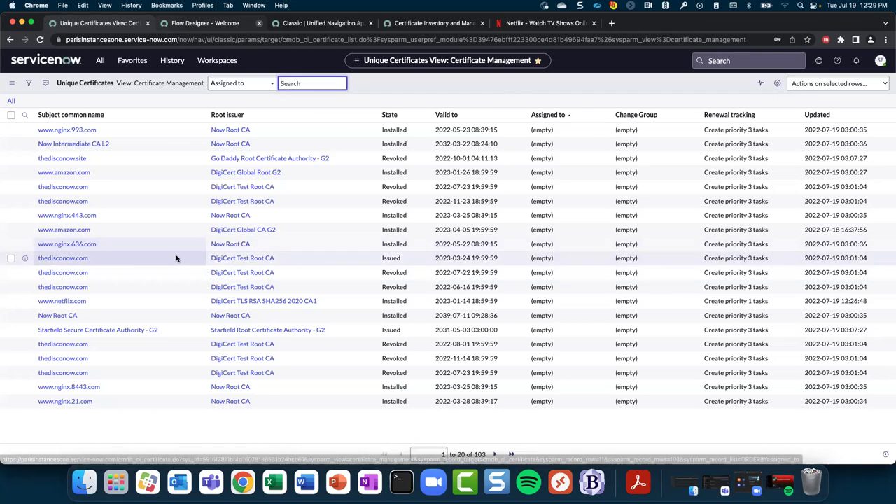
{"action": "right_click", "coordinate": [395, 119]}
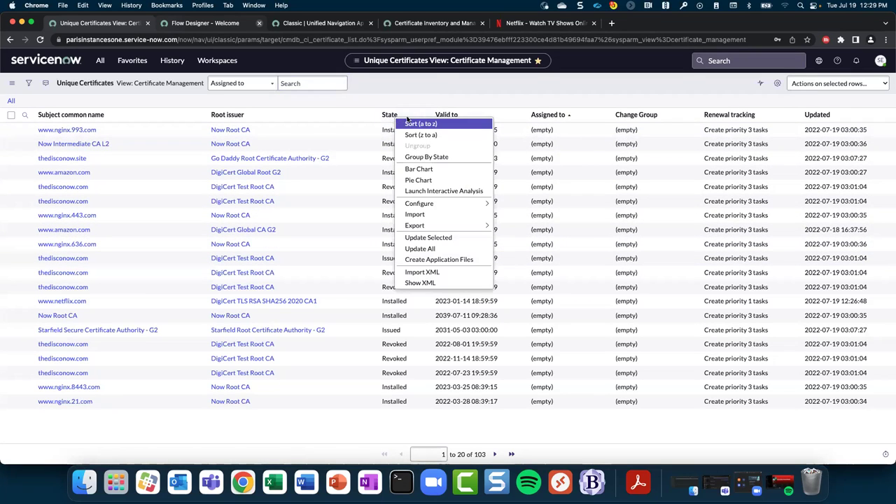
{"action": "left_click", "coordinate": [434, 155]}
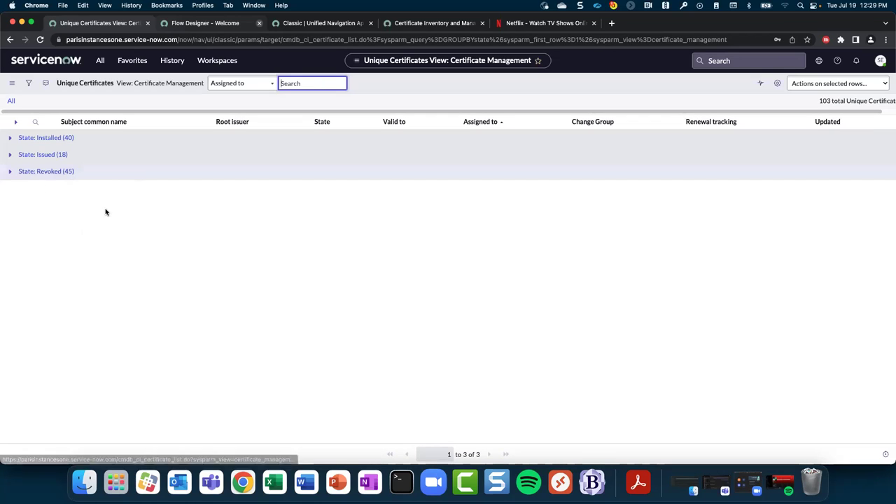
Open the Installed Certificates list and review each certificate's source, port and discovery method
{"action": "left_click", "coordinate": [133, 61]}
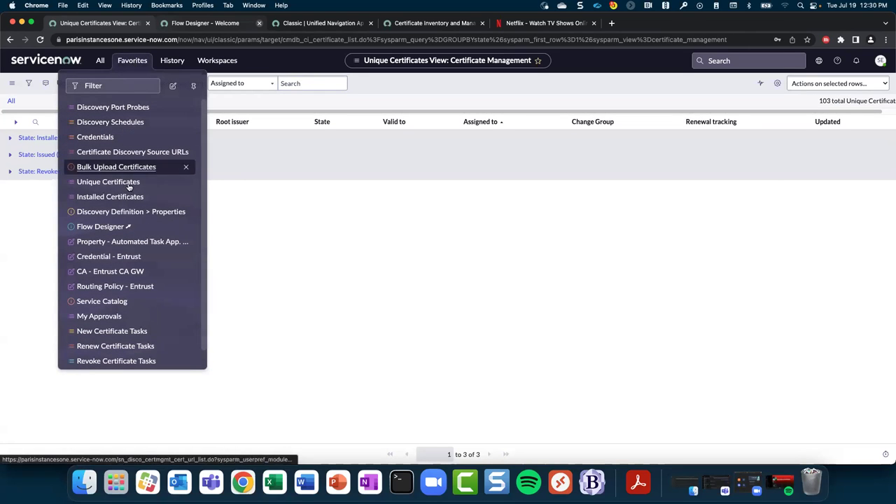
{"action": "left_click", "coordinate": [110, 197]}
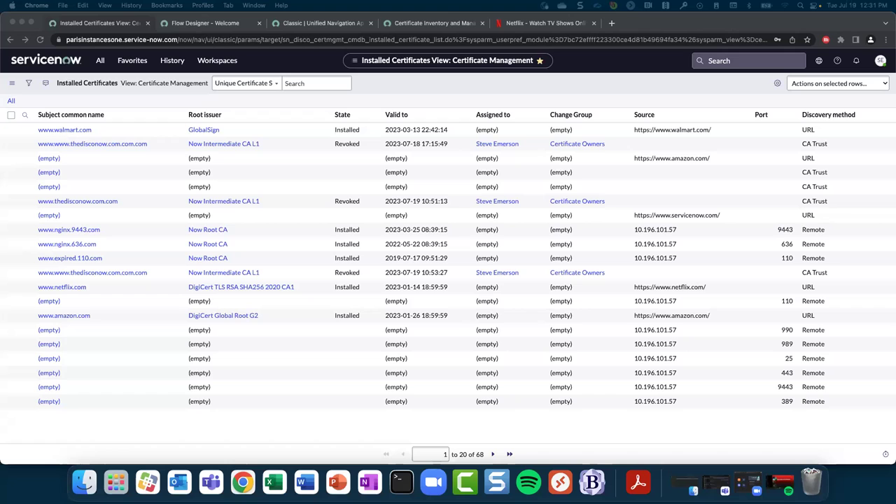
Open the Discovery Properties page and review the Certificate Management properties for renewal tasks and expired-certificate incidents
{"action": "left_click", "coordinate": [130, 63]}
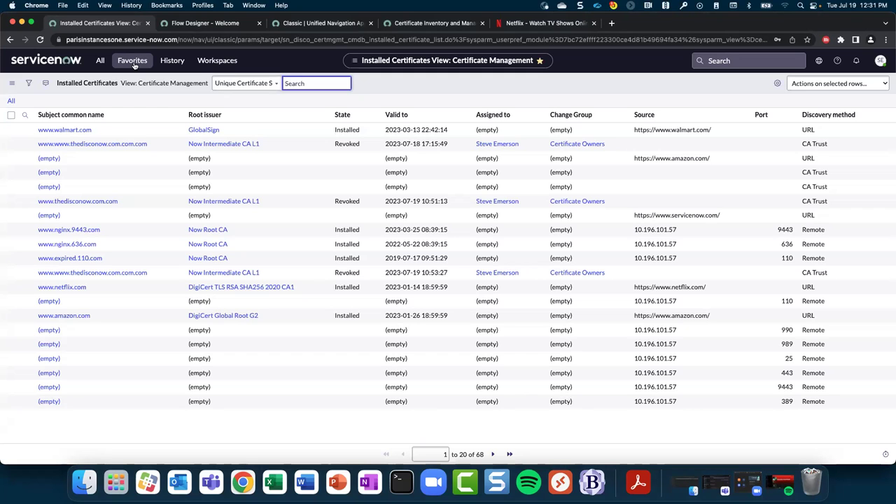
{"action": "left_click", "coordinate": [133, 62]}
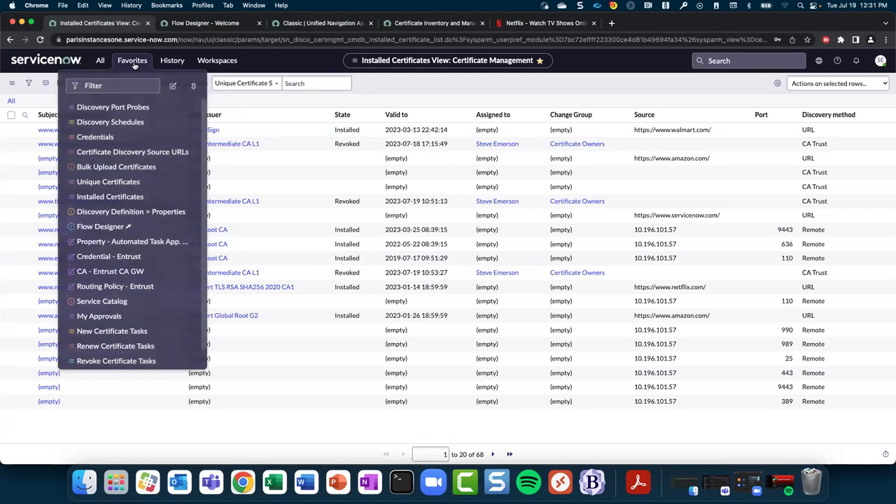
{"action": "left_click", "coordinate": [133, 212]}
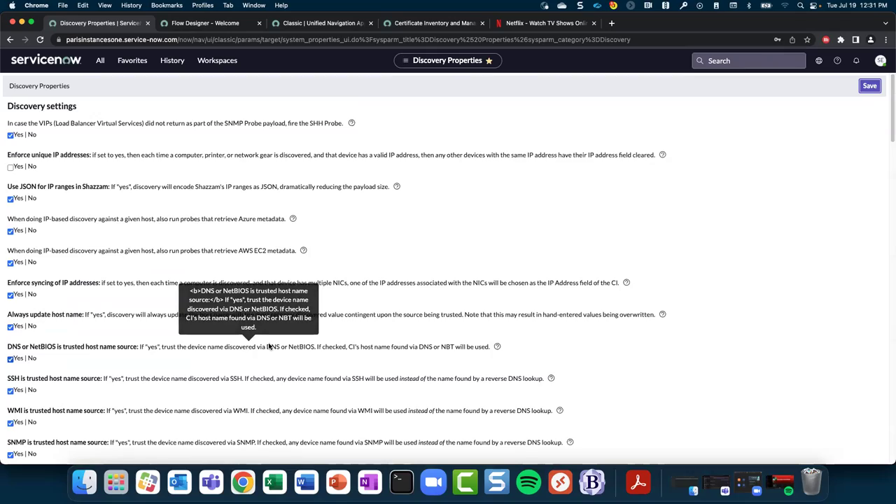
{"action": "scroll", "coordinate": [269, 347], "scroll_direction": "down", "scroll_amount": 10}
{"action": "scroll", "coordinate": [269, 346], "scroll_direction": "down", "scroll_amount": 20}
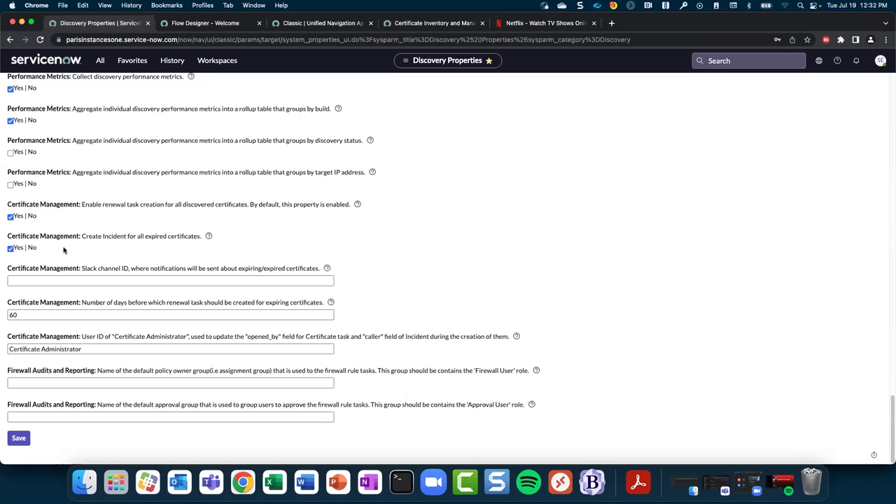
Inspect the Certificate Management fields for Slack channel ID, renewal task lead days and Certificate Administrator user ID without editing them
{"action": "left_click", "coordinate": [124, 280]}
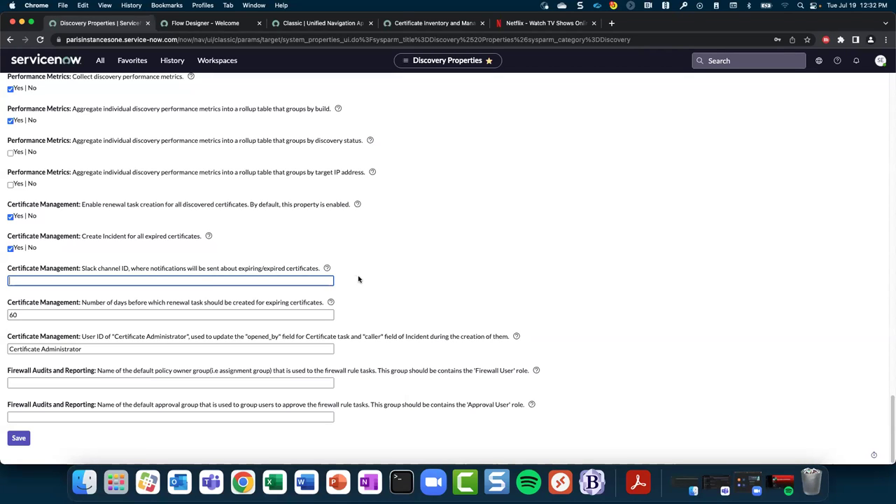
{"action": "left_click", "coordinate": [158, 314]}
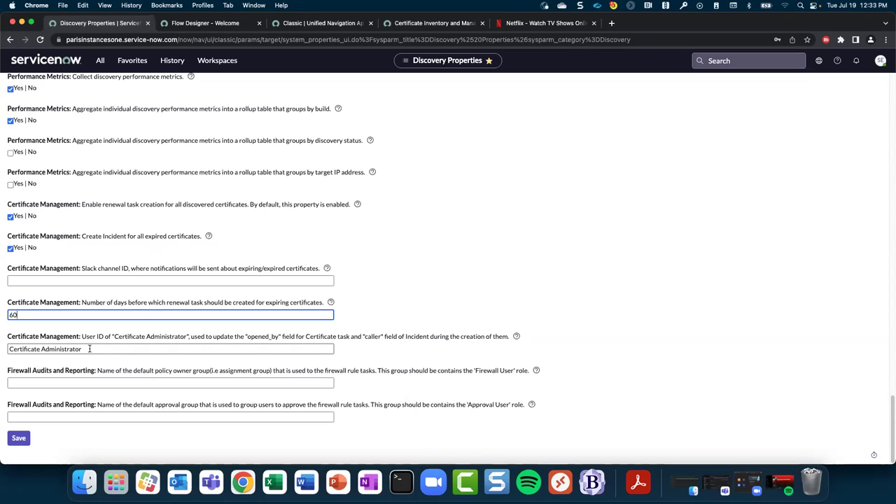
{"action": "left_click_drag", "start_coordinate": [89, 349], "coordinate": [10, 349]}
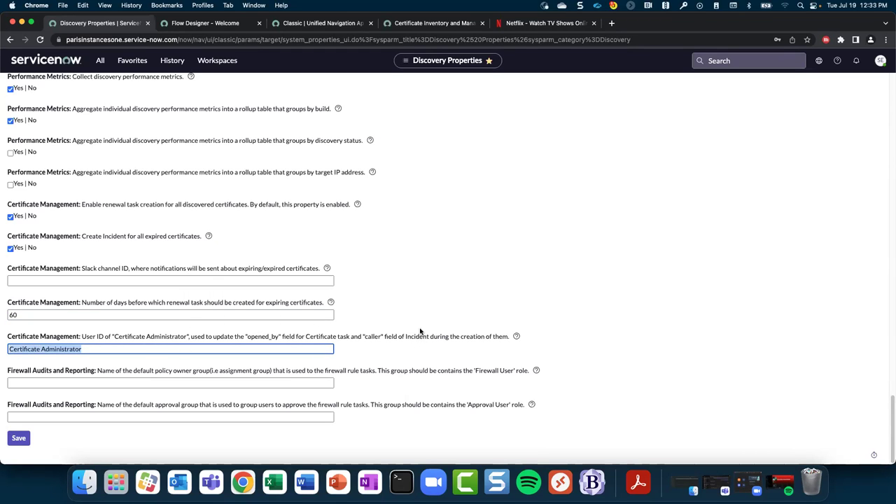
Filter the Flow Designer subflows by name with *cert to review the certificate-related subflows
{"action": "left_click", "coordinate": [205, 23]}
{"action": "left_click", "coordinate": [290, 144]}
{"action": "type", "text": "1"}
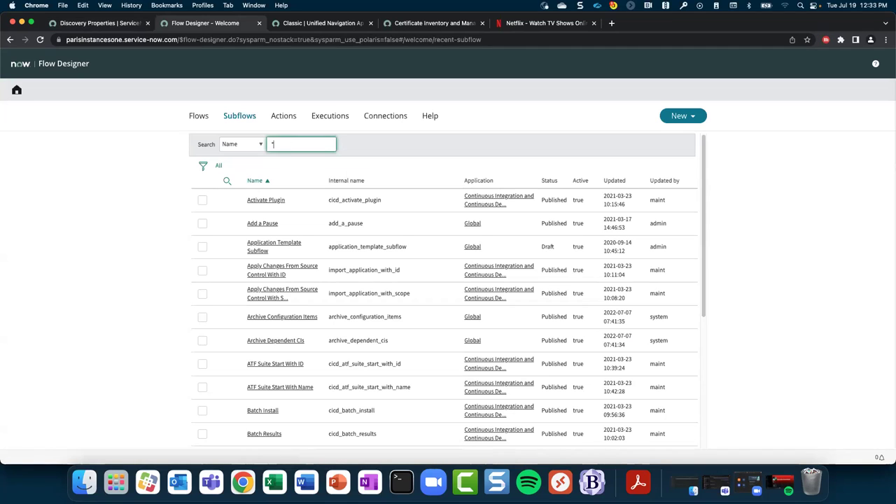
{"action": "type", "text": "ud"}
{"action": "key", "text": "BackSpace"}
{"action": "key", "text": "BackSpace"}
{"action": "key", "text": "BackSpace"}
{"action": "type", "text": "*cert"}
{"action": "key", "text": "Return"}
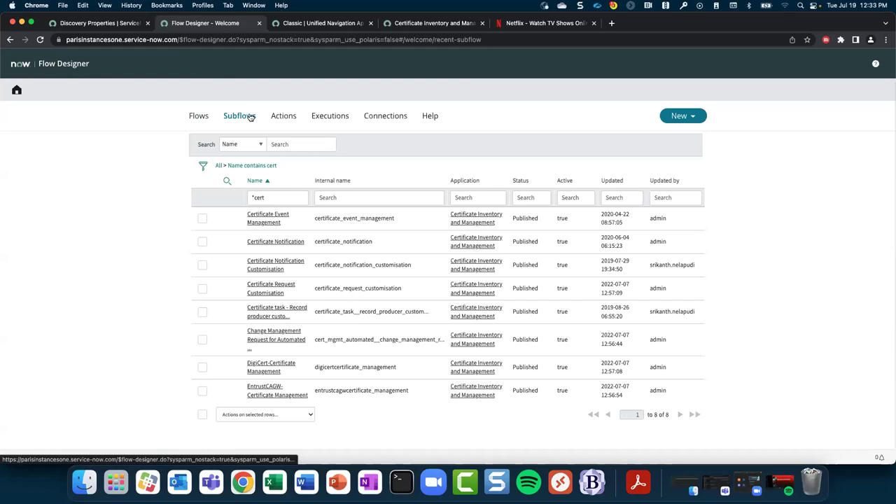
{"action": "left_click", "coordinate": [277, 204]}
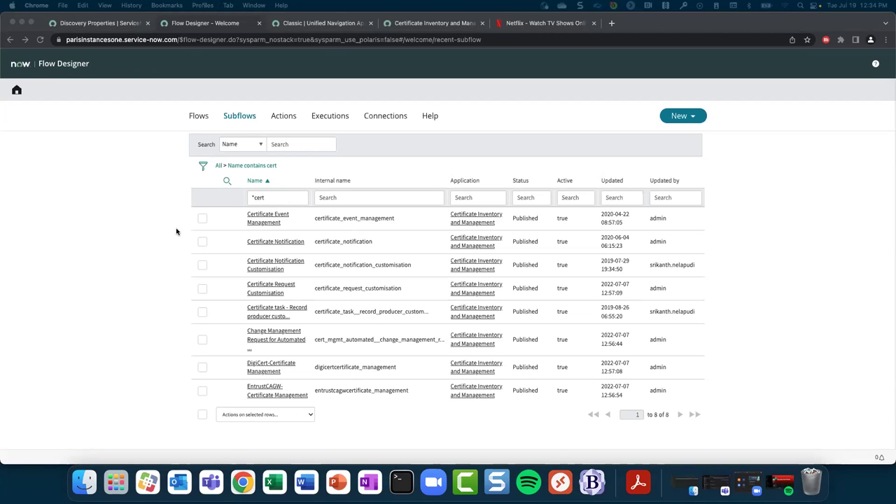
Review the Certificate Management Dashboard's upcoming expirations for open certificate tasks, plus its Certificate Inventory charts
{"action": "key", "text": "super+Tab"}
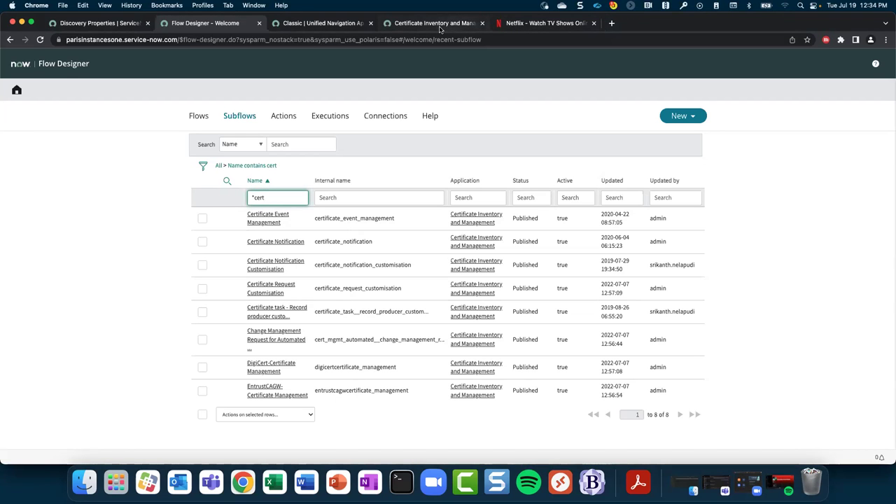
{"action": "left_click", "coordinate": [439, 26]}
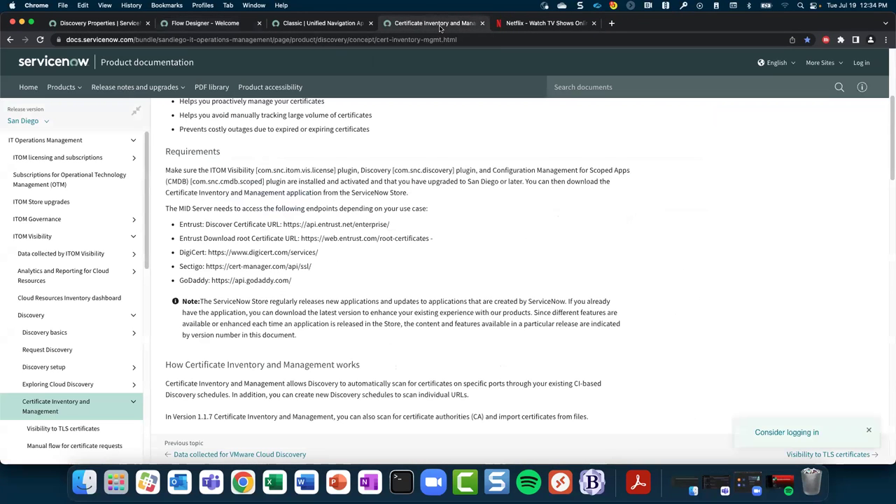
{"action": "left_click", "coordinate": [334, 24]}
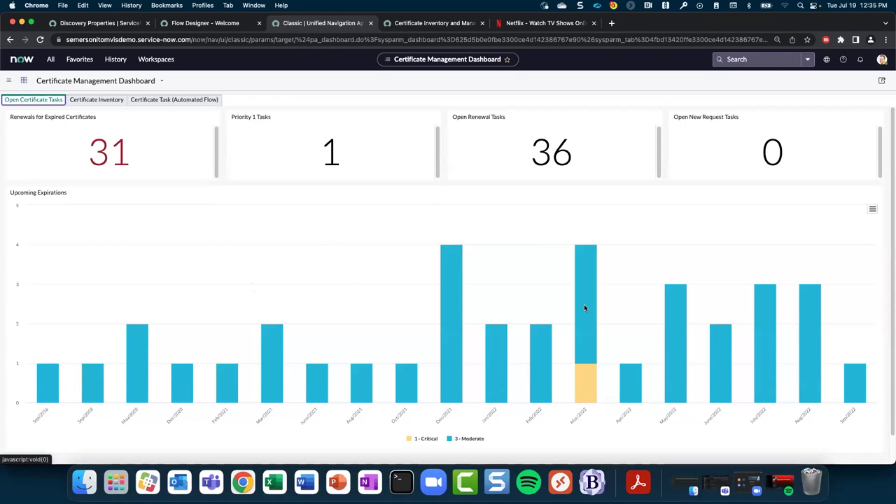
{"action": "mouse_move", "coordinate": [855, 397]}
{"action": "mouse_move", "coordinate": [588, 390]}
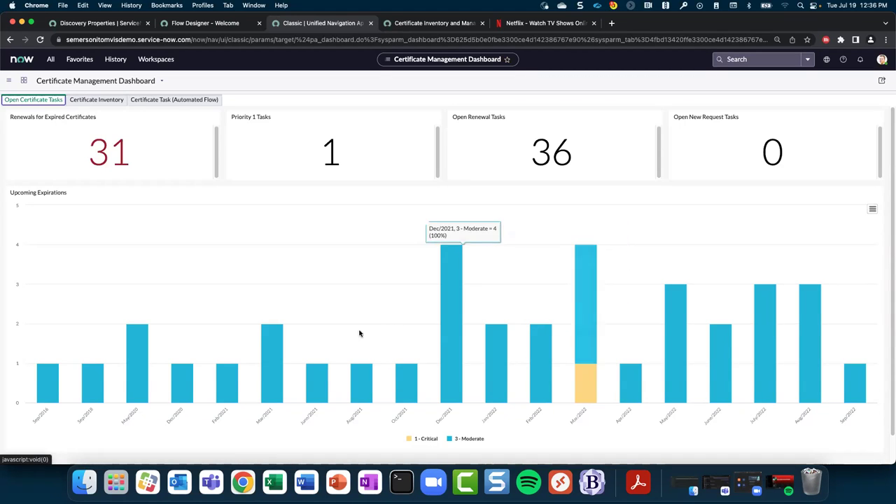
{"action": "left_click", "coordinate": [104, 101]}
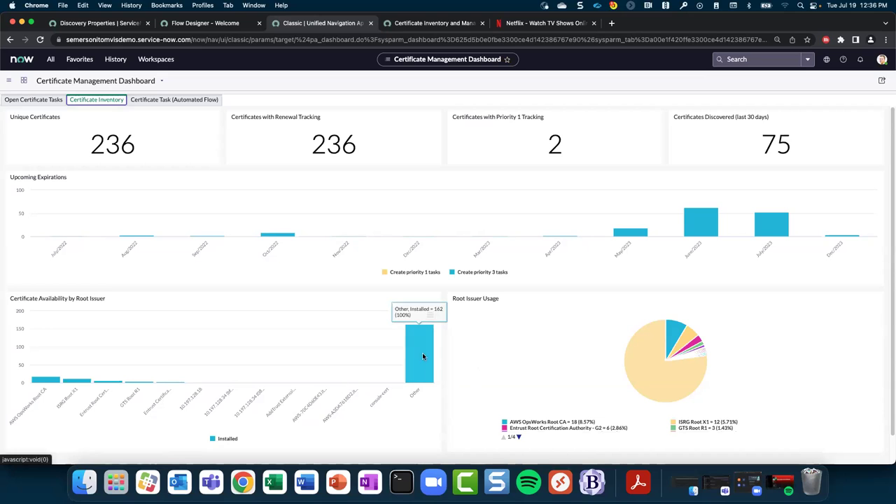
{"action": "scroll", "coordinate": [551, 370], "scroll_direction": "down", "scroll_amount": 2}
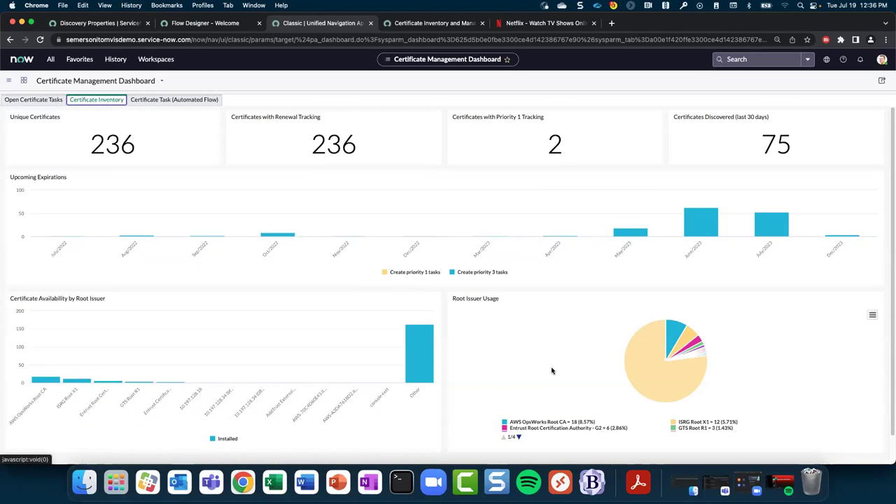
Open the certificate renewal task listed under Priority 1 Tasks among the dashboard's Open Certificate Tasks and review its fields
{"action": "left_click", "coordinate": [33, 98]}
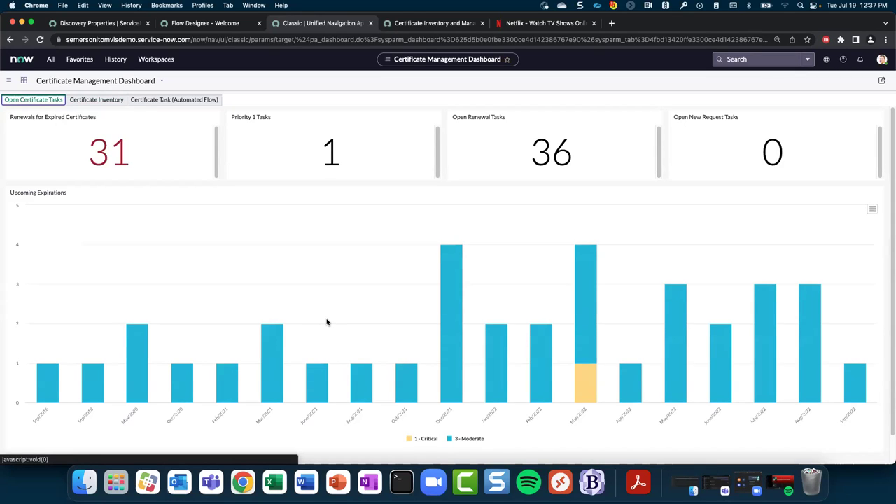
{"action": "left_click", "coordinate": [334, 164]}
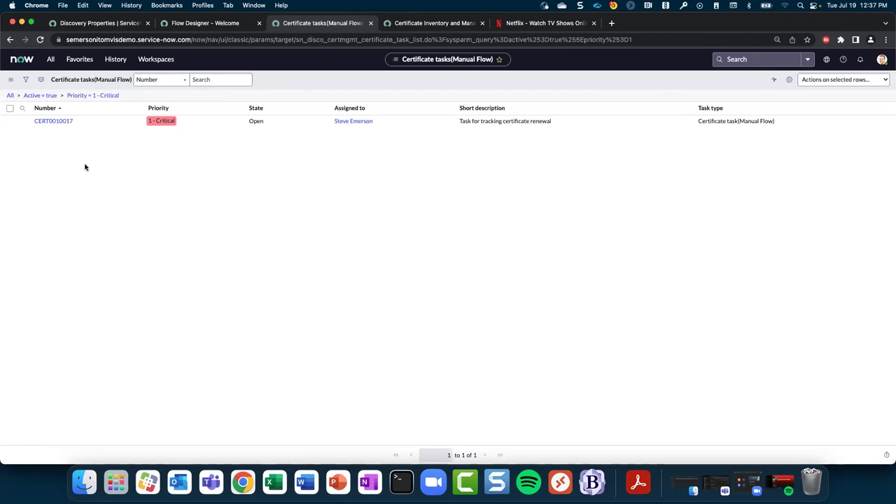
{"action": "left_click", "coordinate": [59, 123]}
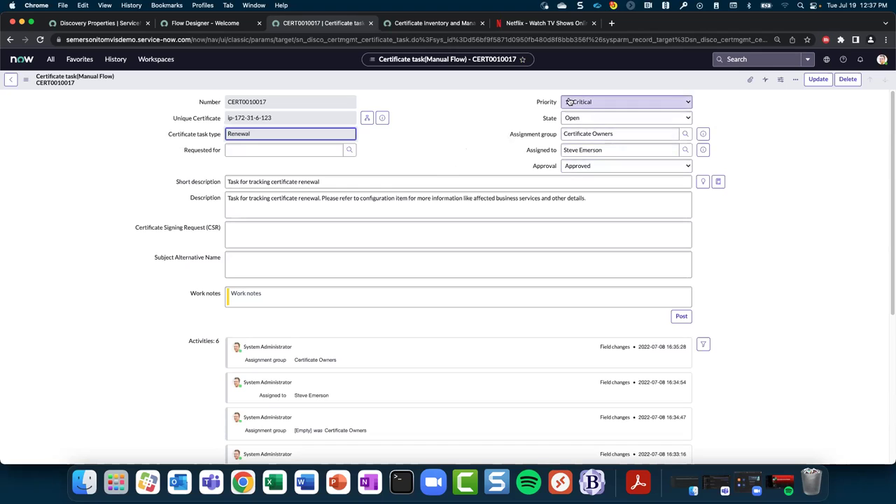
{"action": "left_click", "coordinate": [397, 148]}
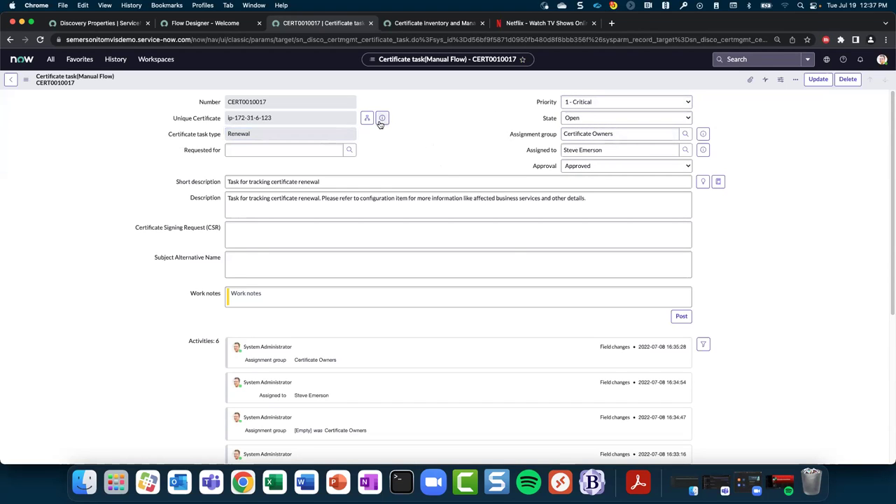
Open the unique certificate record linked to the renewal task and review its ownership, renewal tracking, validity dates, additional details and related items
{"action": "left_click", "coordinate": [382, 118]}
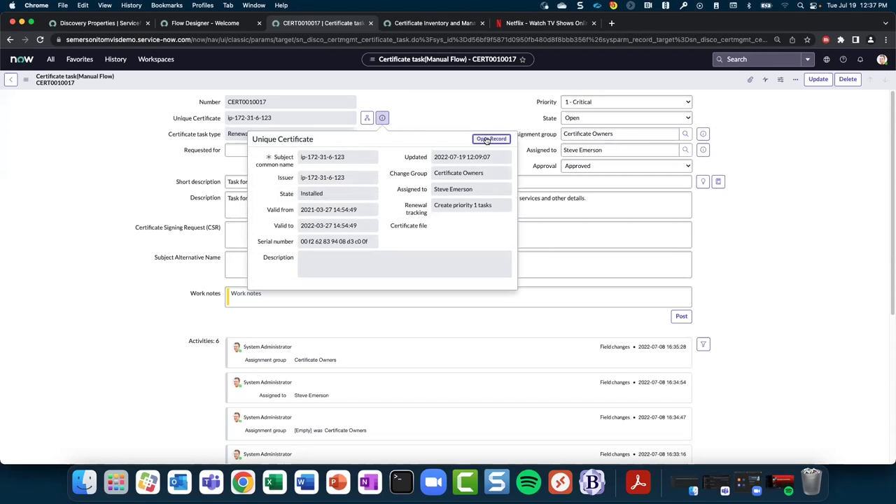
{"action": "left_click", "coordinate": [487, 139]}
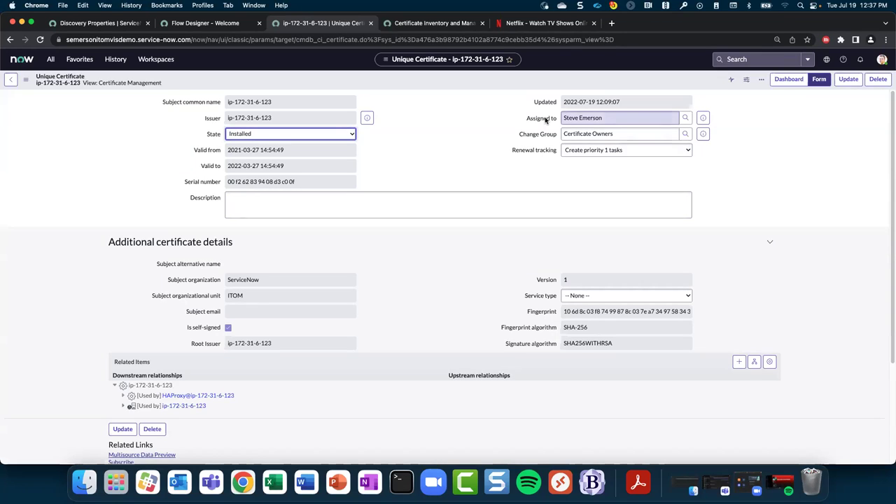
{"action": "mouse_move", "coordinate": [546, 120]}
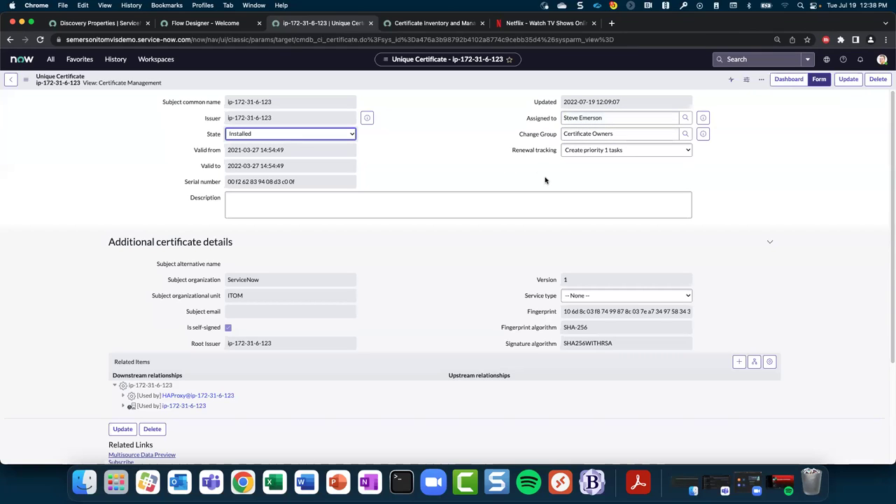
{"action": "left_click", "coordinate": [517, 180]}
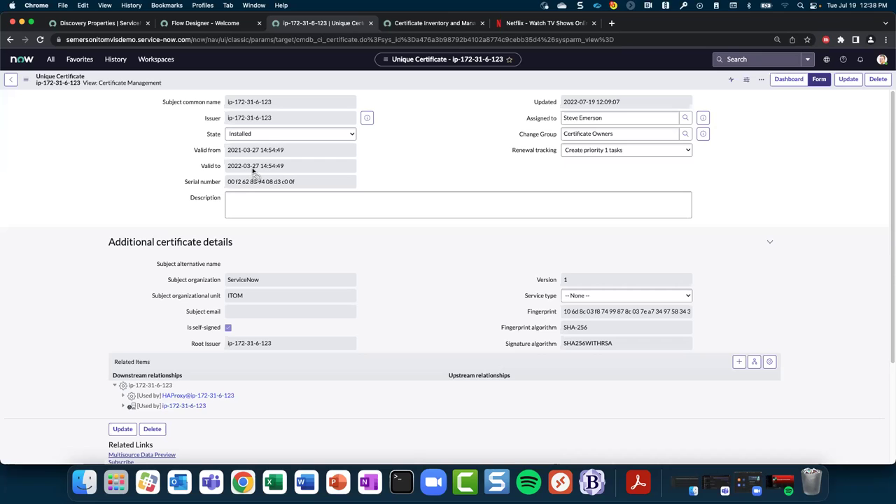
{"action": "scroll", "coordinate": [342, 243], "scroll_direction": "down", "scroll_amount": 1}
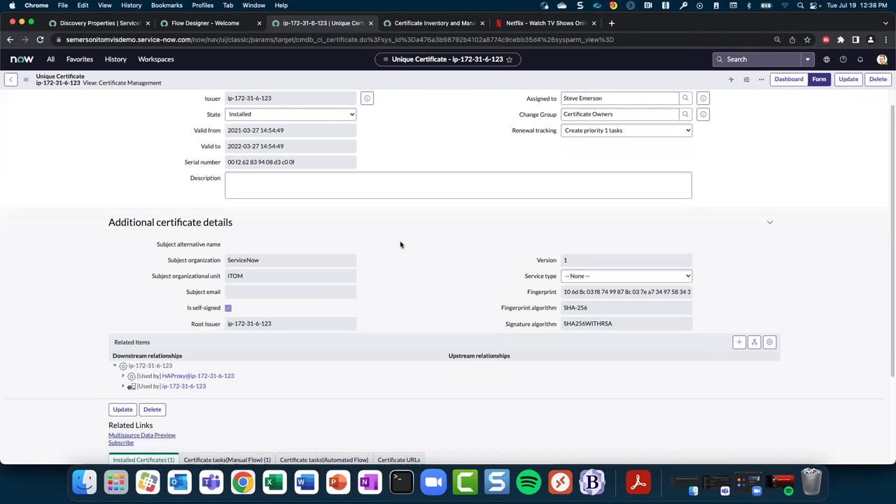
{"action": "scroll", "coordinate": [403, 243], "scroll_direction": "down", "scroll_amount": 1}
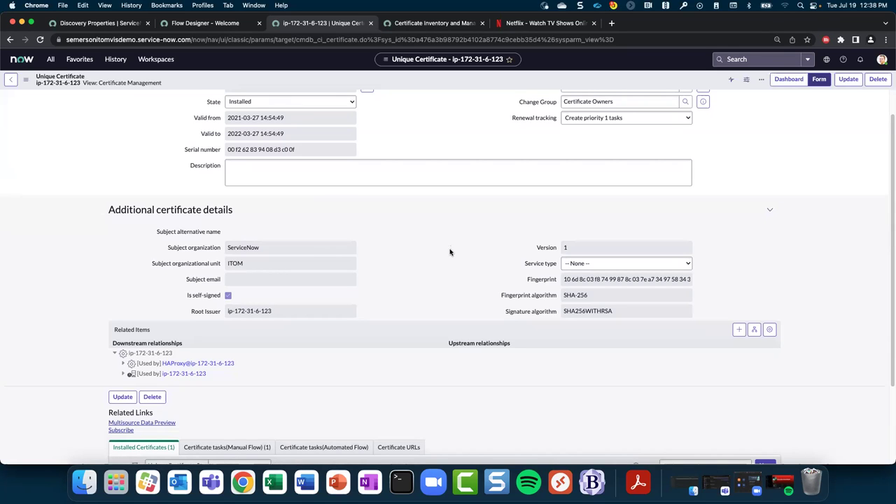
{"action": "scroll", "coordinate": [395, 338], "scroll_direction": "down", "scroll_amount": 2}
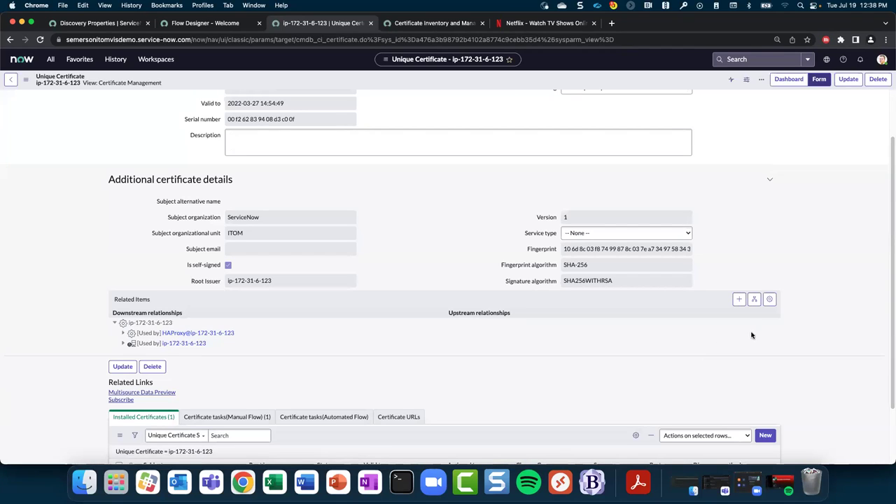
Show the certificate's dependency map with its details and highlight the related services Locomotive Maintenance and partner event::production in turn
{"action": "left_click", "coordinate": [755, 300]}
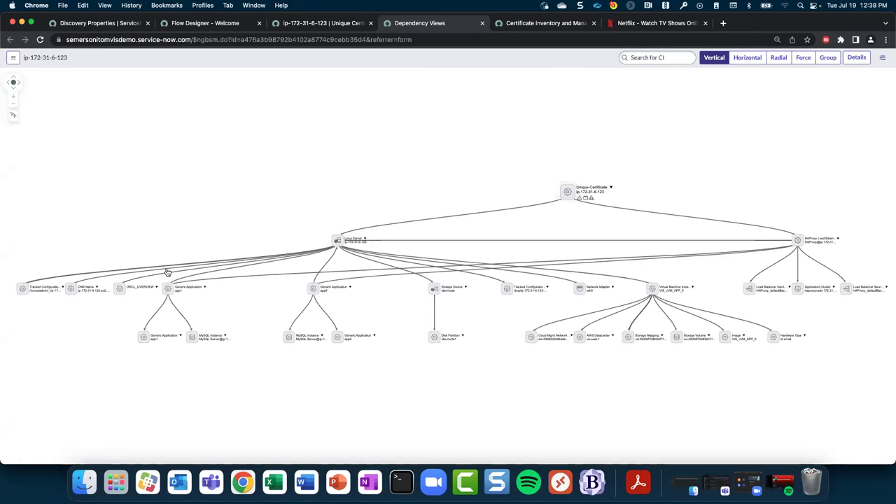
{"action": "scroll", "coordinate": [657, 182], "scroll_direction": "right", "scroll_amount": 5}
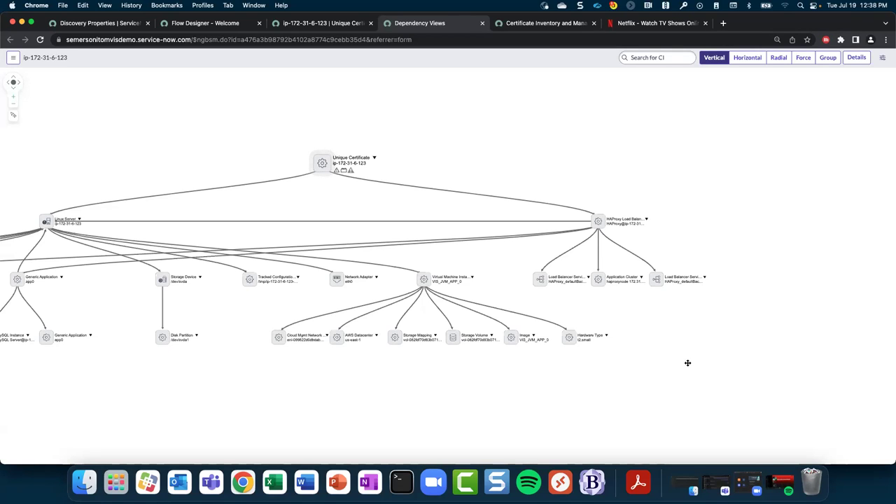
{"action": "left_click", "coordinate": [858, 59]}
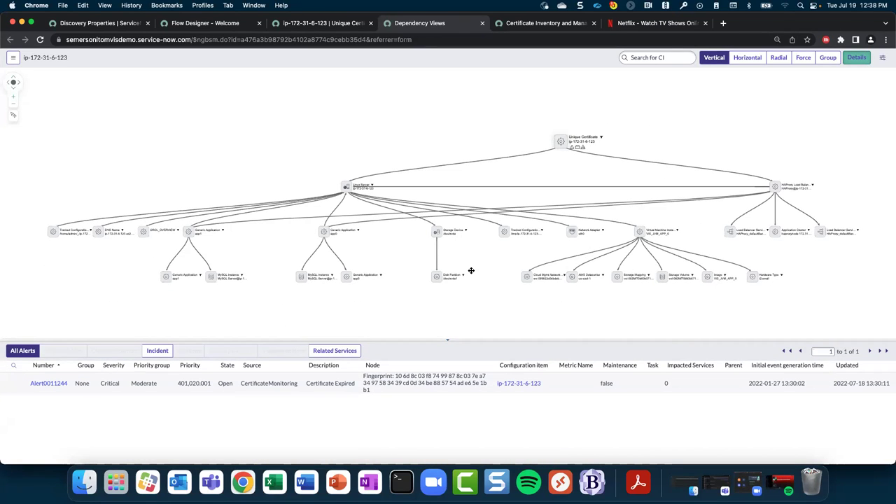
{"action": "left_click", "coordinate": [346, 353]}
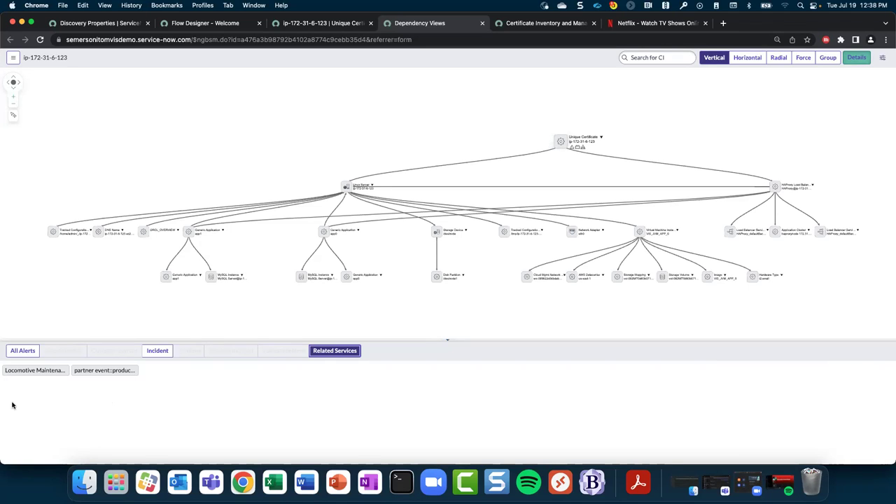
{"action": "left_click", "coordinate": [29, 372]}
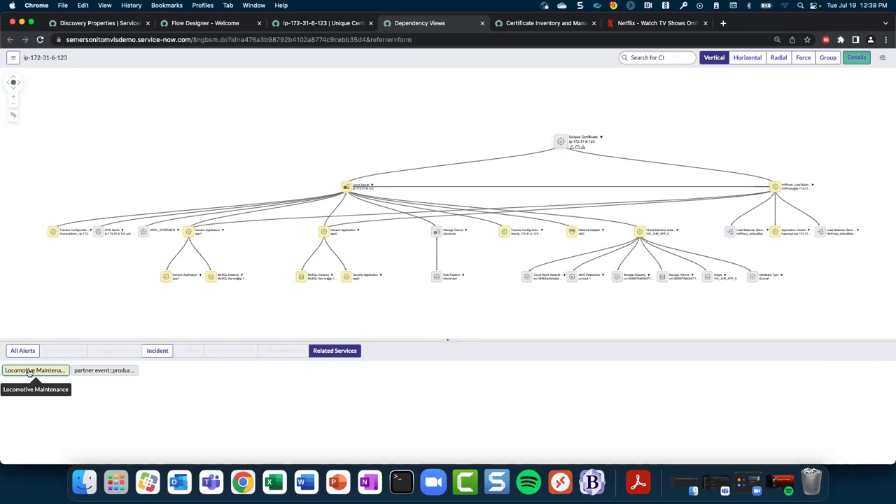
{"action": "left_click", "coordinate": [116, 373]}
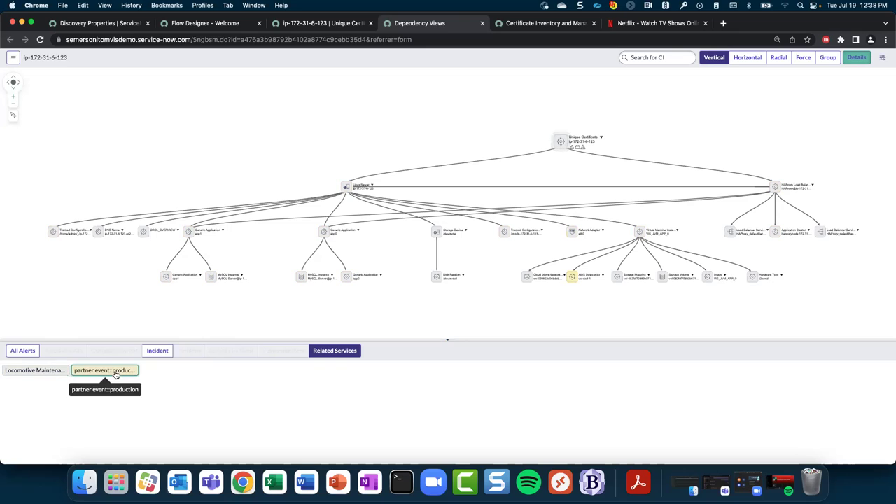
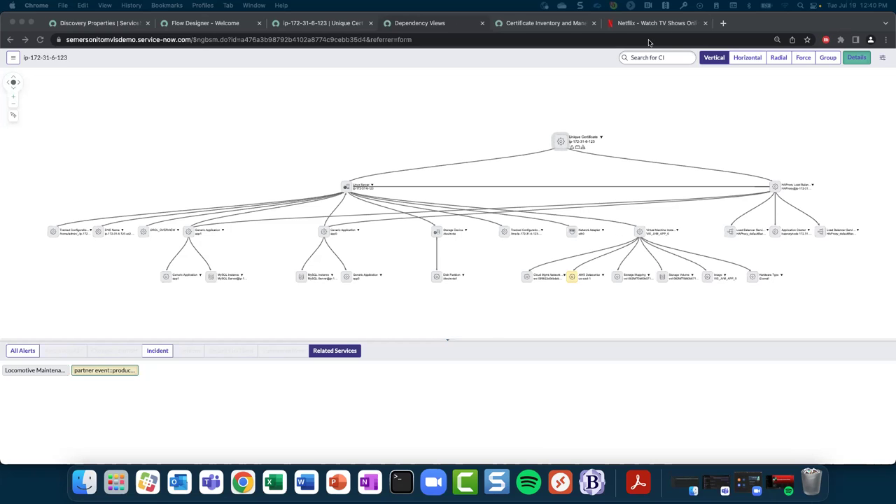
Close the Netflix, Flow Designer, Dependency Views and product documentation pages, keeping Discovery Properties and the unique certificate record open
{"action": "left_click", "coordinate": [706, 24]}
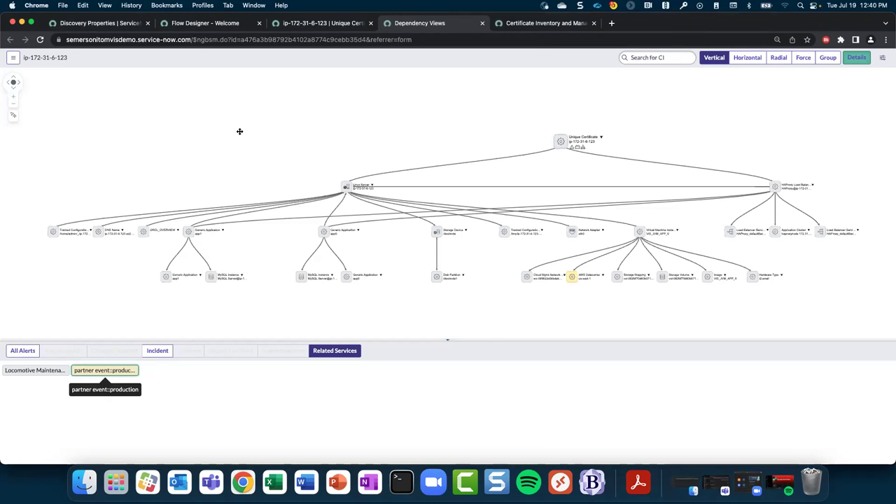
{"action": "left_click", "coordinate": [327, 23]}
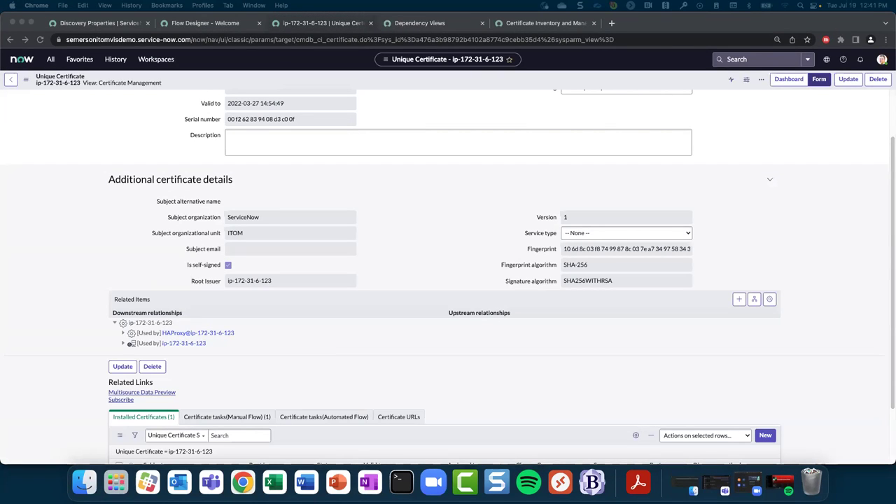
{"action": "left_click", "coordinate": [140, 144]}
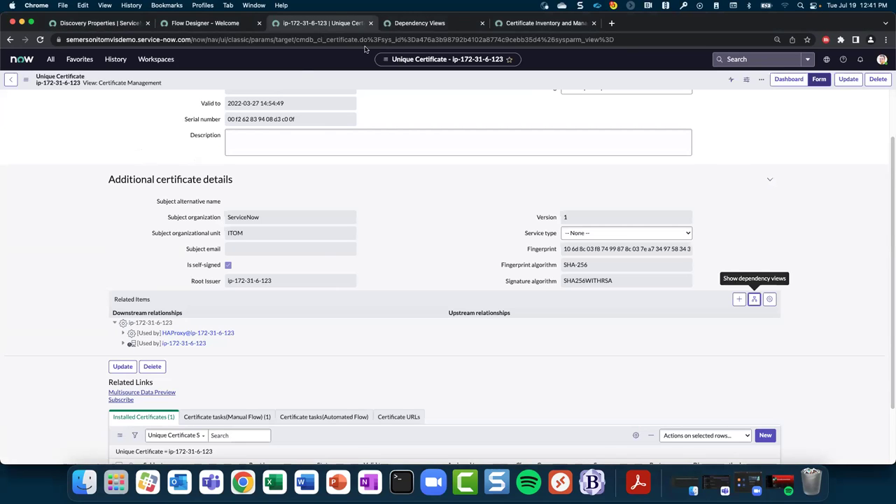
{"action": "left_click", "coordinate": [187, 24]}
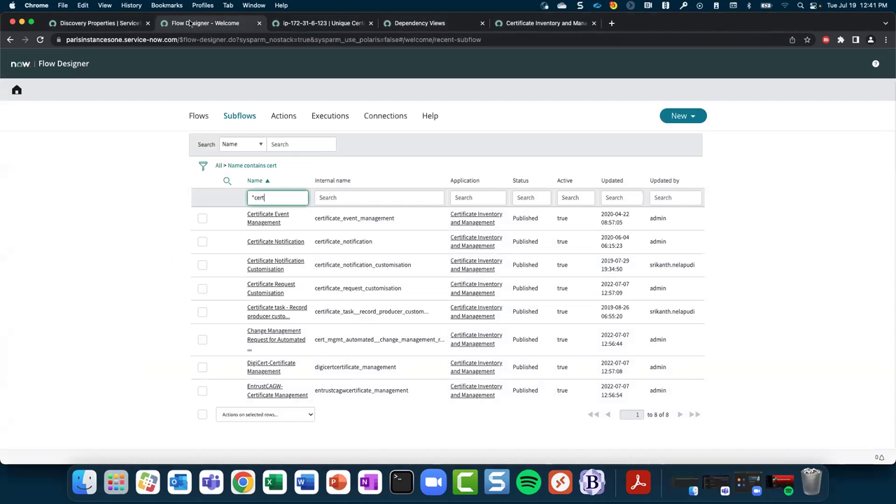
{"action": "left_click", "coordinate": [259, 23]}
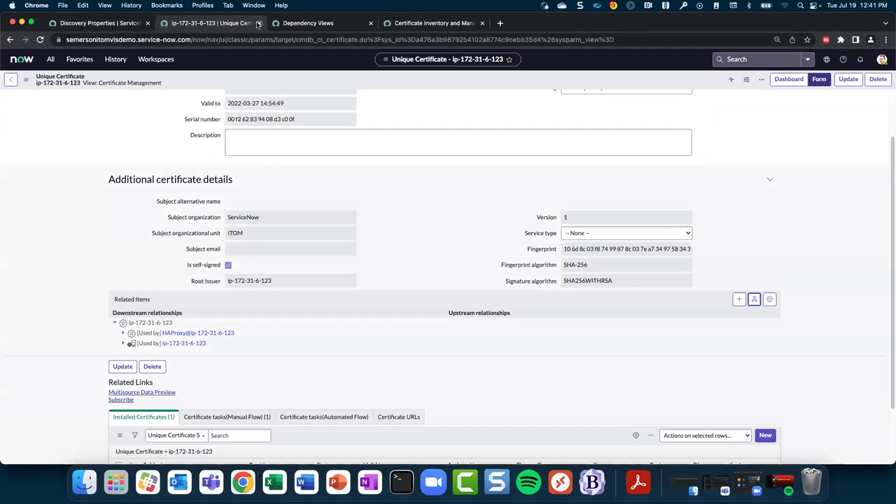
{"action": "left_click", "coordinate": [319, 23]}
{"action": "left_click", "coordinate": [371, 23]}
{"action": "left_click", "coordinate": [341, 25]}
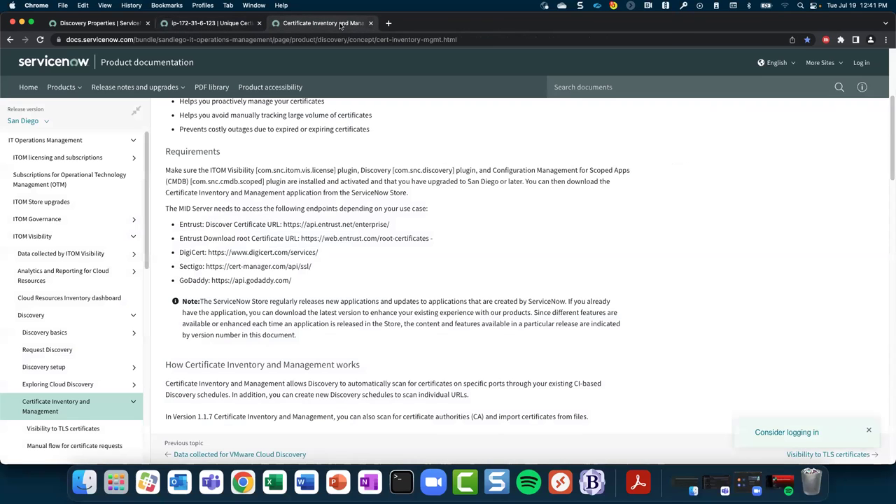
{"action": "left_click", "coordinate": [371, 23]}
Return to Discovery Properties, open the favorite property for the automated task approval group and highlight its value
{"action": "left_click", "coordinate": [115, 24]}
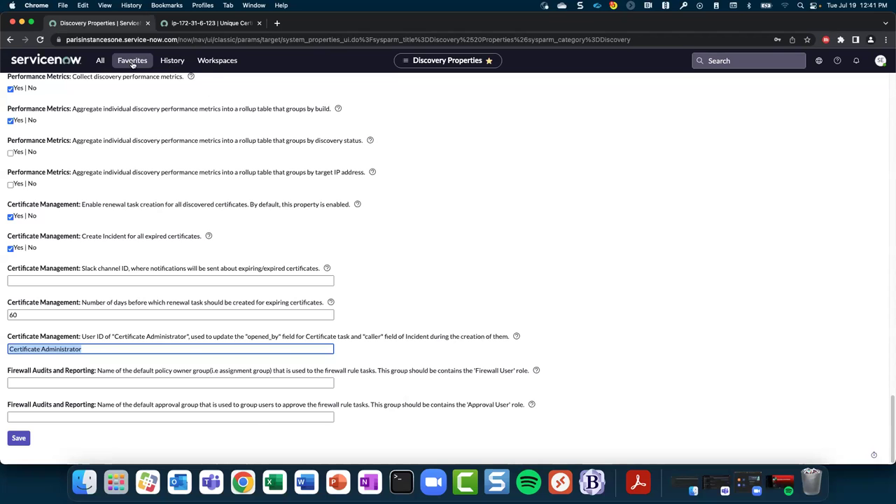
{"action": "left_click", "coordinate": [133, 63]}
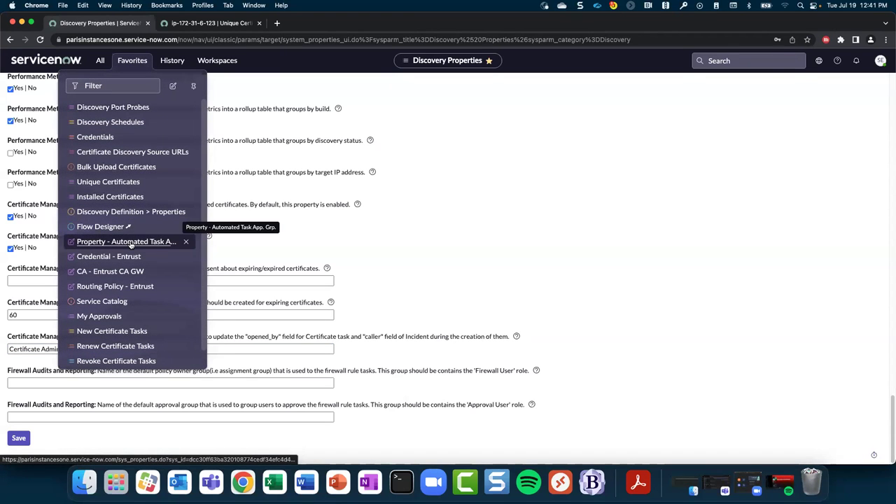
{"action": "left_click", "coordinate": [128, 241]}
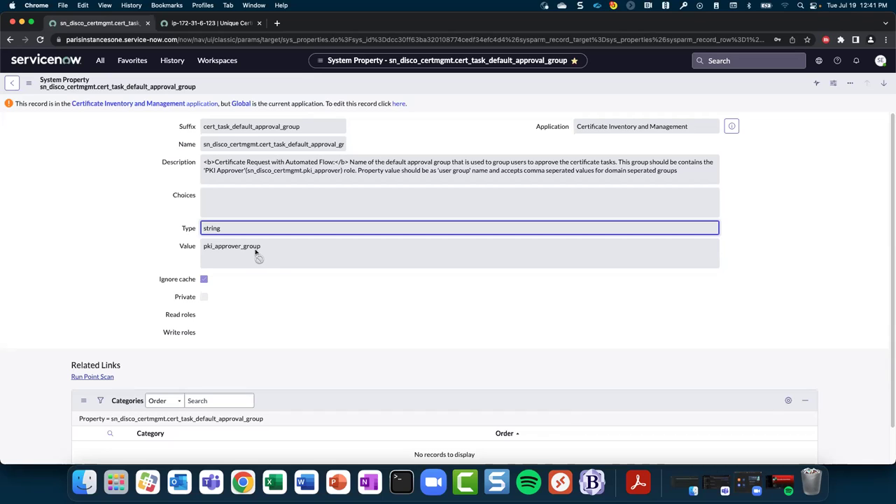
{"action": "left_click_drag", "start_coordinate": [262, 248], "coordinate": [203, 247]}
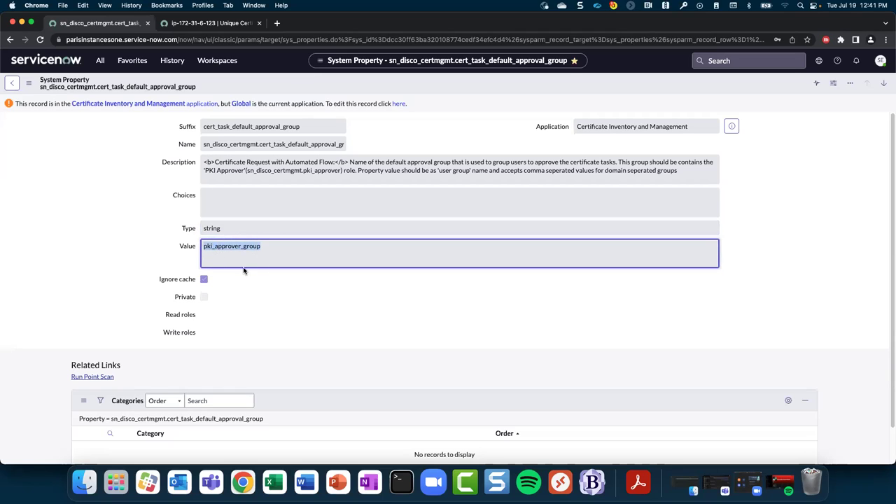
{"action": "left_click", "coordinate": [278, 299]}
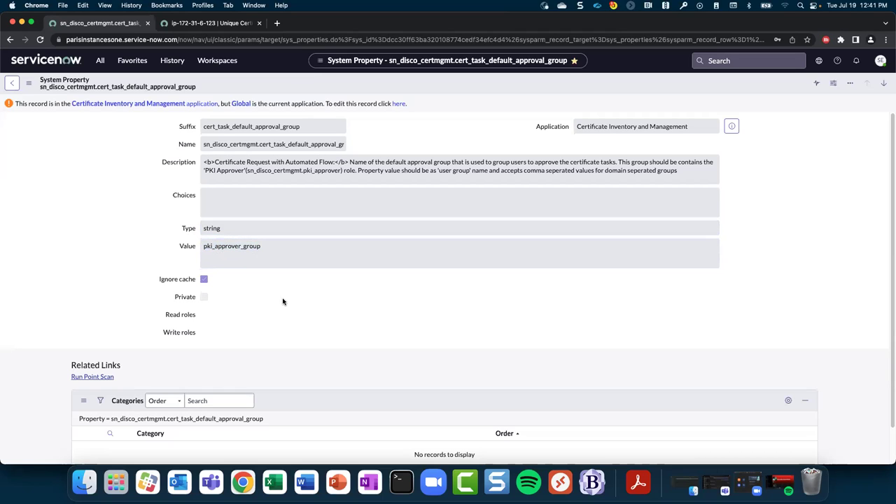
Open the favorite Entrust certificate management credential and review its alias, CA type and keystore
{"action": "left_click", "coordinate": [133, 62]}
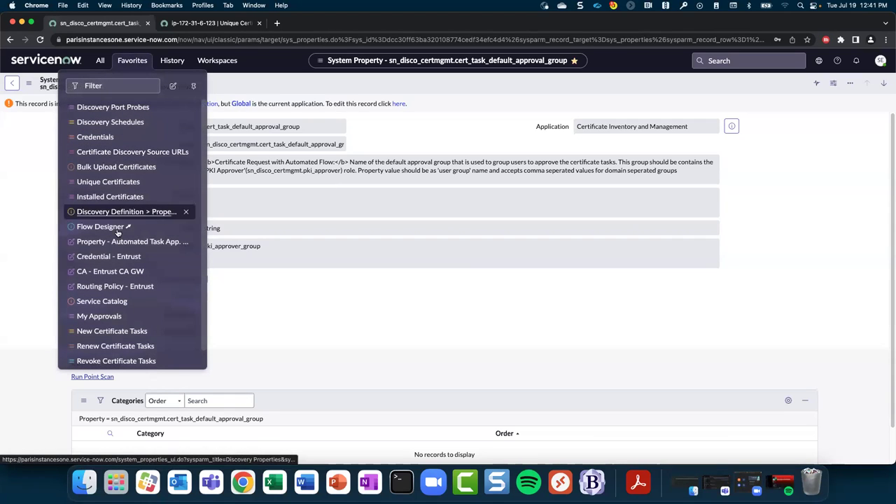
{"action": "left_click", "coordinate": [116, 258]}
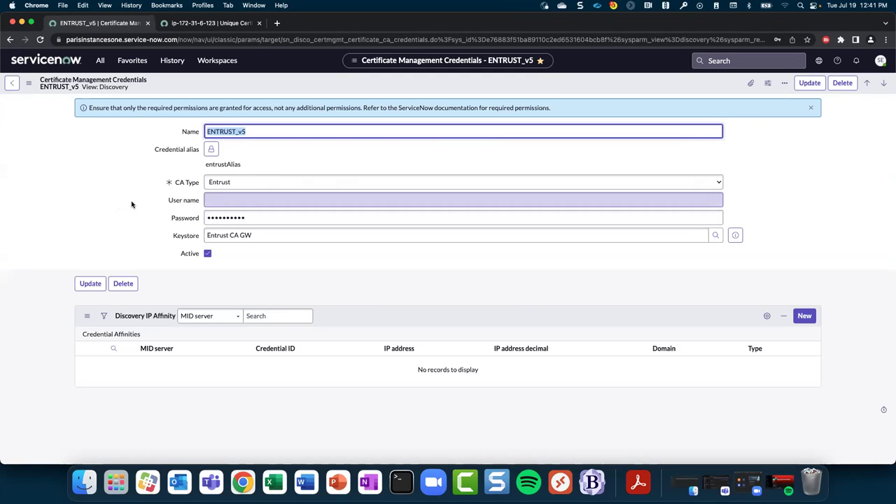
{"action": "key", "text": "super+shift+5"}
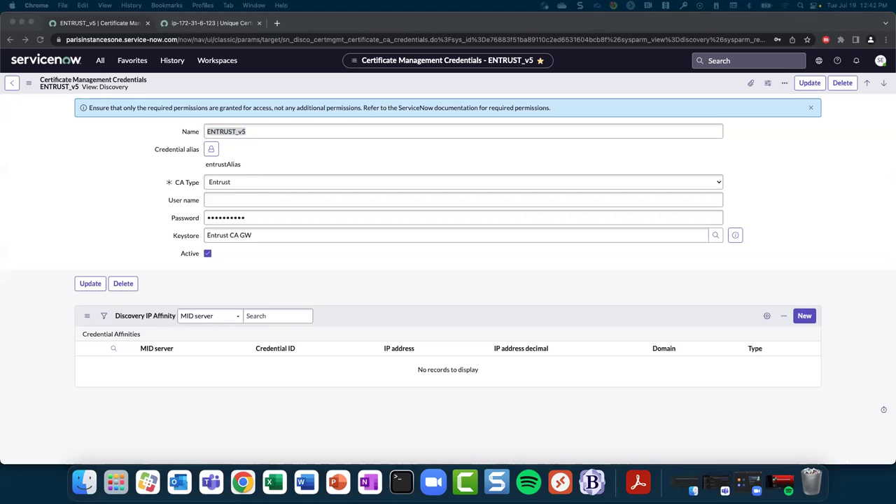
{"action": "key", "text": "Escape"}
Open the favorite Entrust CA GW certificate authority record and review its name and base URL
{"action": "left_click", "coordinate": [137, 62]}
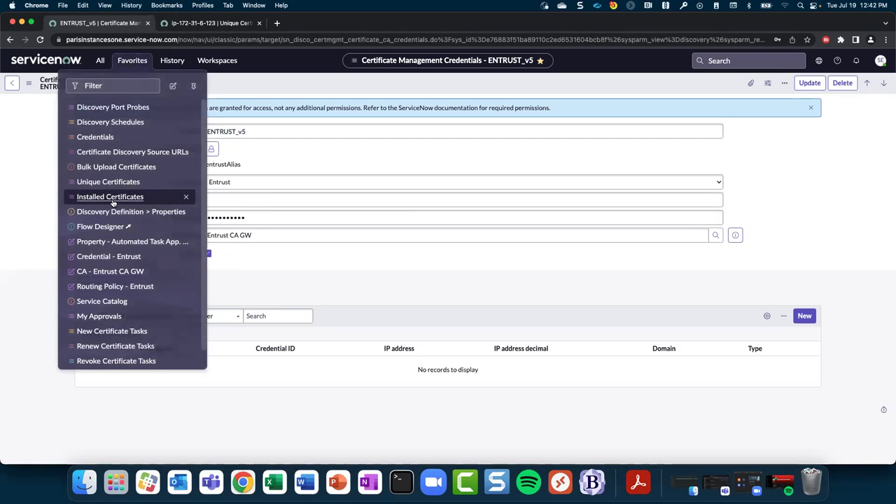
{"action": "left_click", "coordinate": [114, 273]}
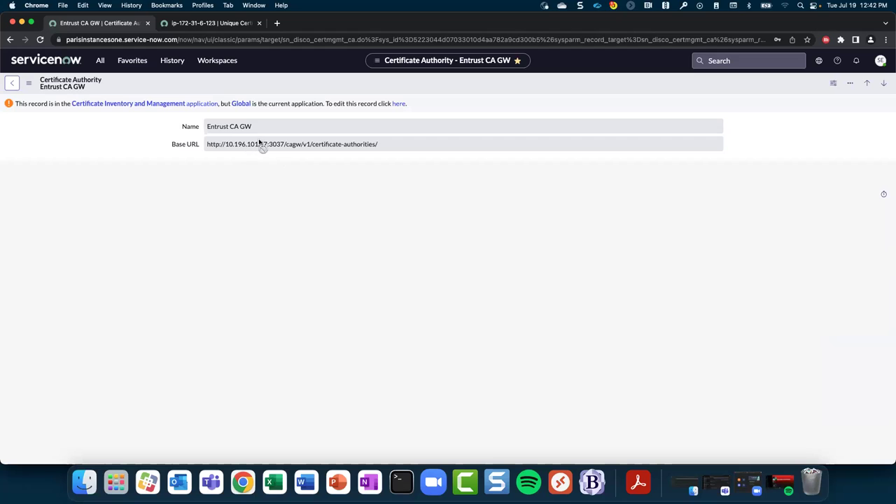
{"action": "left_click_drag", "start_coordinate": [256, 128], "coordinate": [205, 130]}
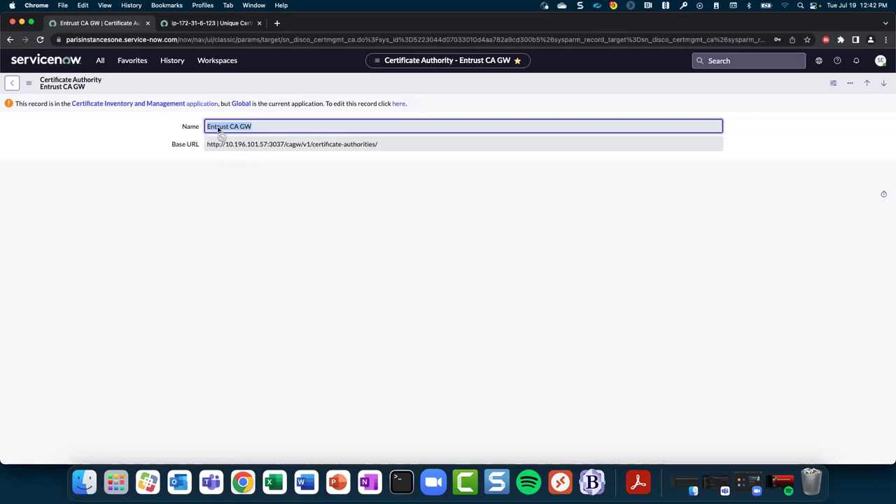
{"action": "left_click", "coordinate": [283, 148]}
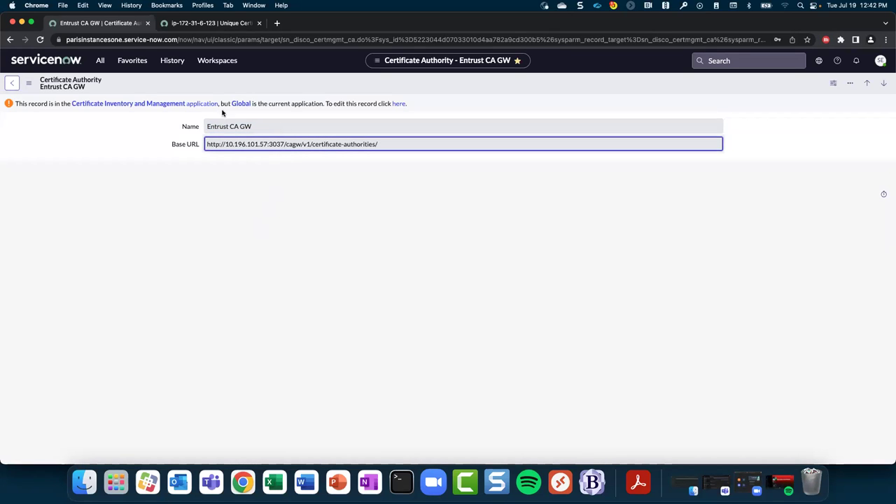
Open the Entrust certificate routing policy and review its fields, highlighting the maximum validity period
{"action": "left_click", "coordinate": [135, 62]}
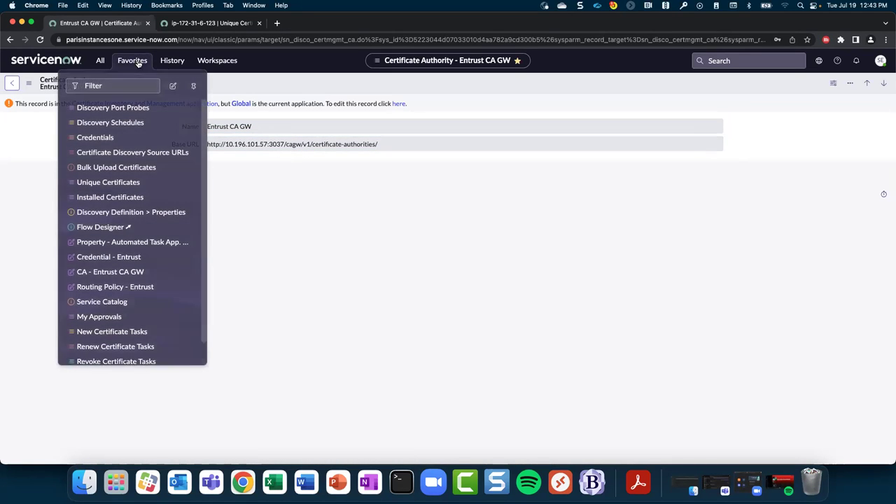
{"action": "left_click", "coordinate": [122, 289]}
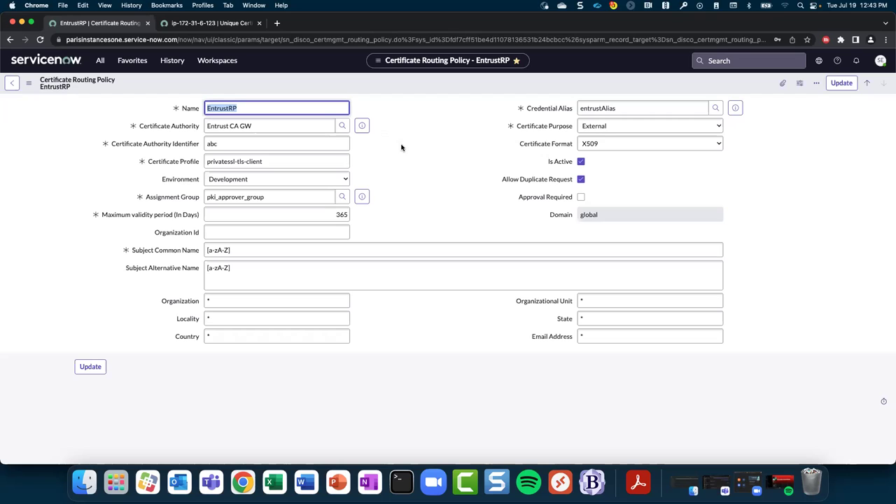
{"action": "mouse_move", "coordinate": [168, 145]}
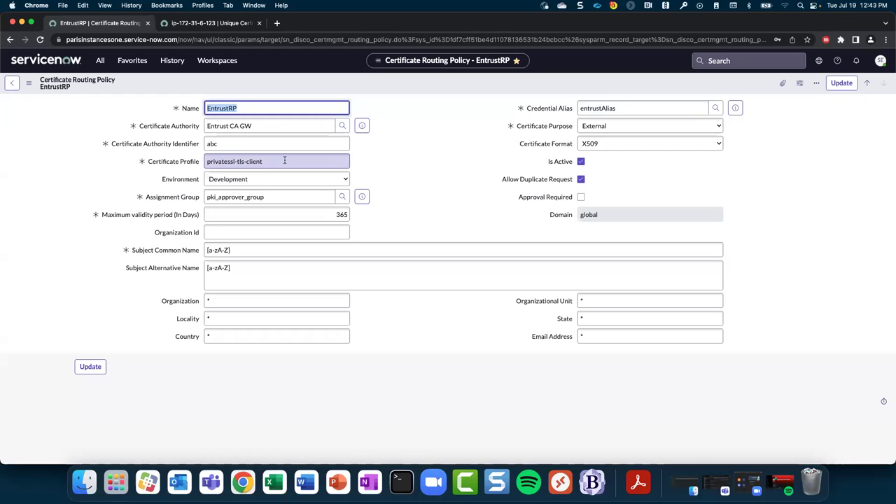
{"action": "left_click", "coordinate": [412, 166]}
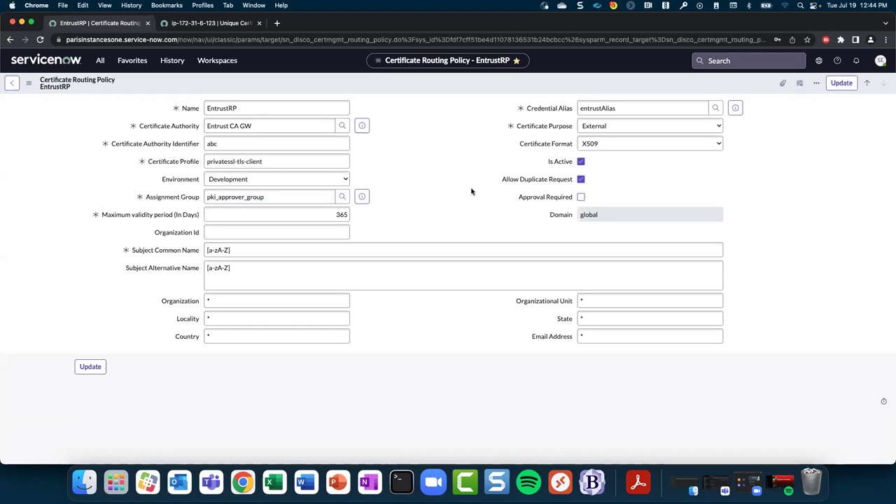
{"action": "double_click", "coordinate": [346, 215]}
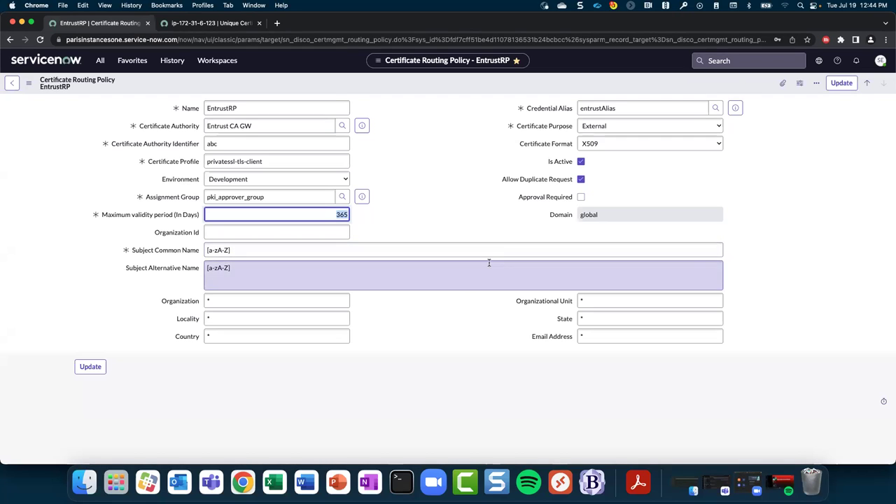
{"action": "left_click", "coordinate": [61, 306]}
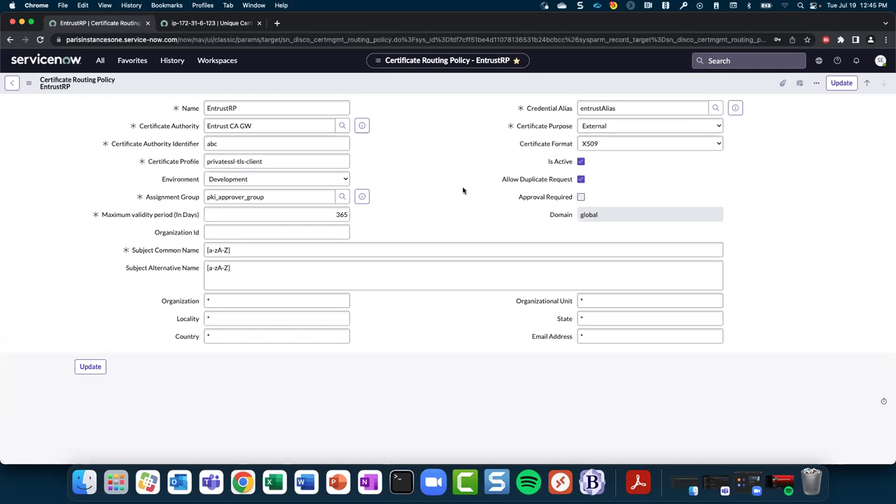
Open Certificate Management in the Service Catalog, review the Manual request items and return to the Certificate Management category
{"action": "left_click", "coordinate": [146, 65]}
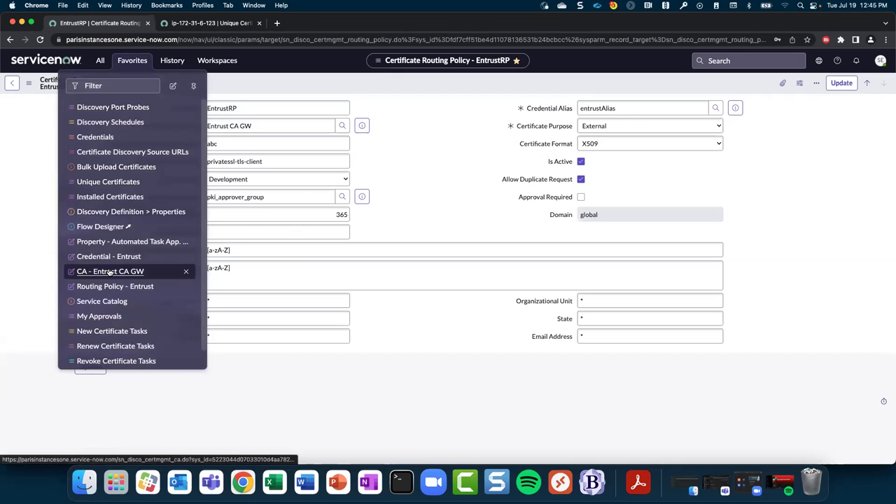
{"action": "left_click", "coordinate": [107, 303]}
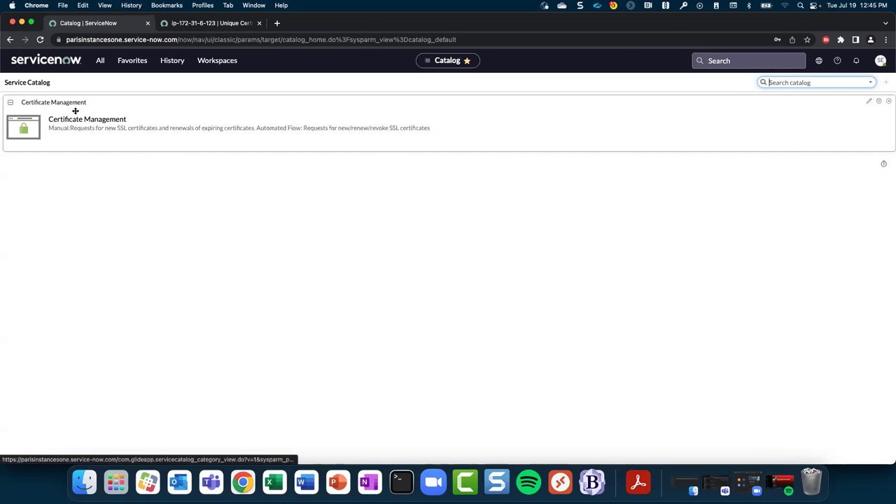
{"action": "left_click", "coordinate": [110, 123]}
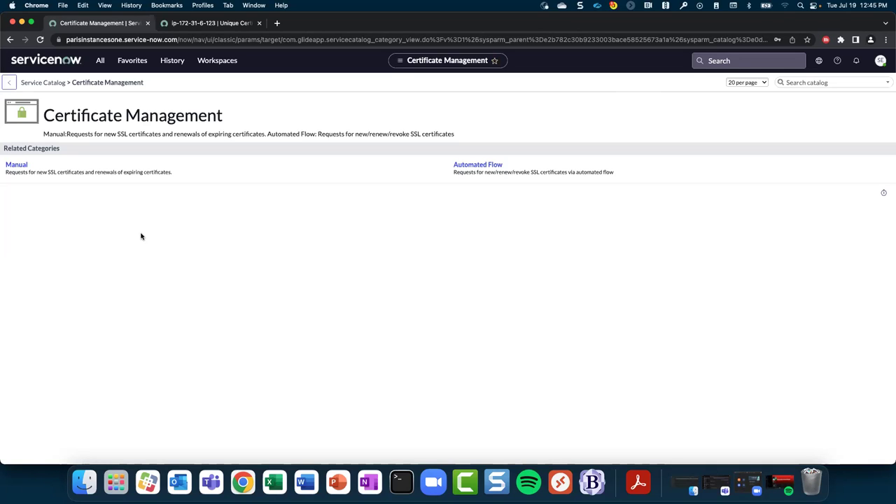
{"action": "left_click", "coordinate": [23, 166]}
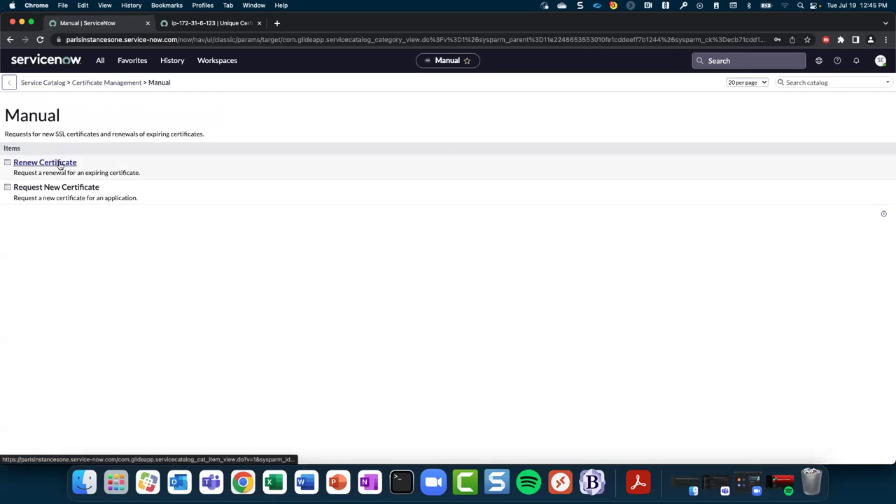
{"action": "left_click", "coordinate": [11, 41]}
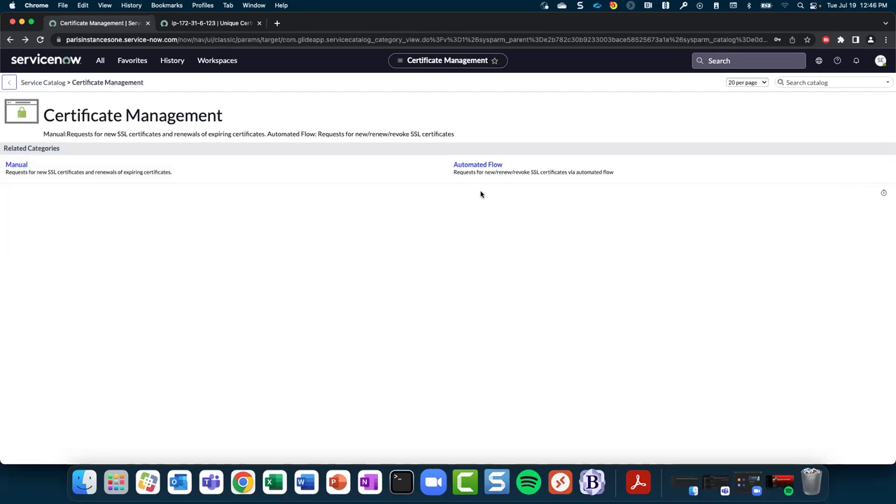
Open the Automated Flow item Request New Certificate, paste the certificate signing request and check the subject details read from it
{"action": "left_click", "coordinate": [493, 168]}
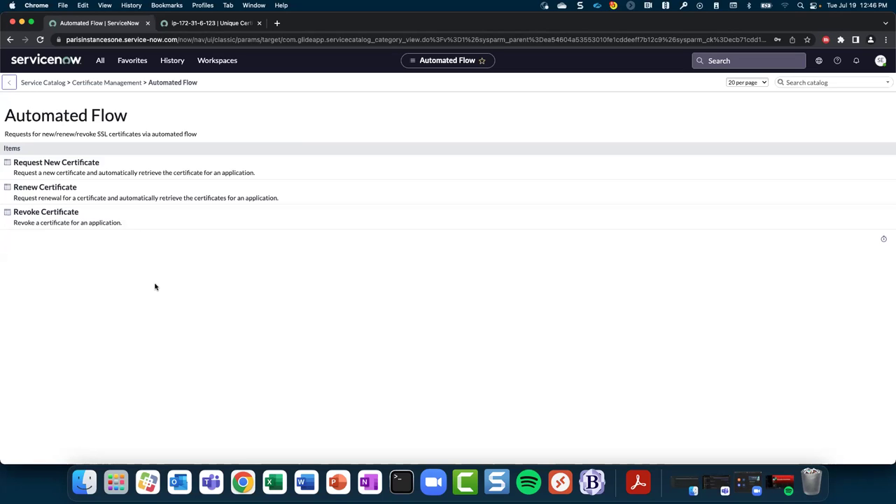
{"action": "left_click", "coordinate": [70, 165]}
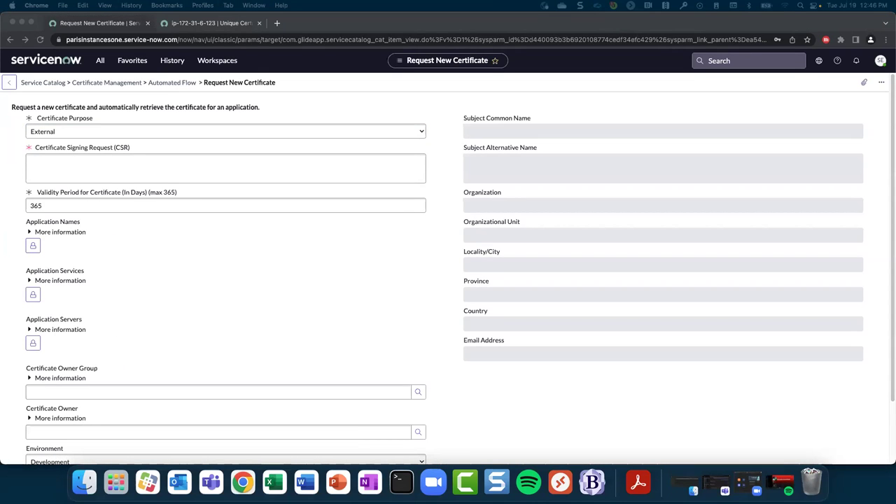
{"action": "left_click", "coordinate": [82, 166]}
{"action": "key", "text": "super+v"}
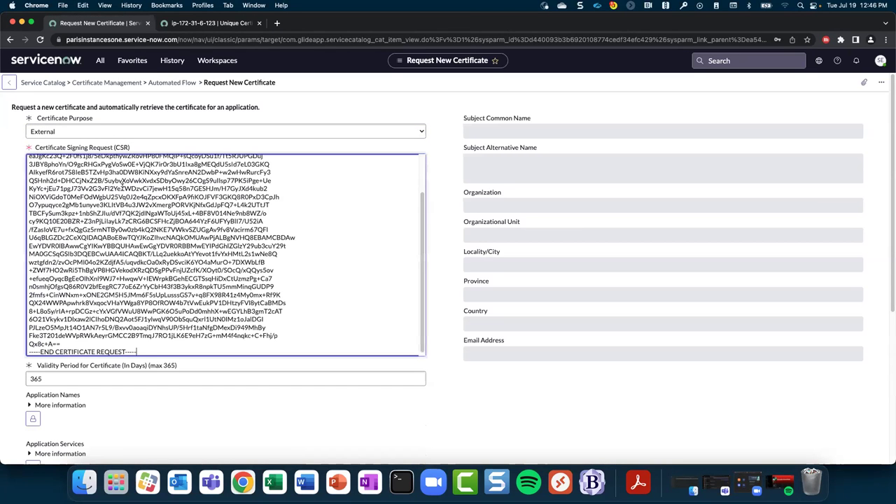
{"action": "left_click", "coordinate": [511, 406]}
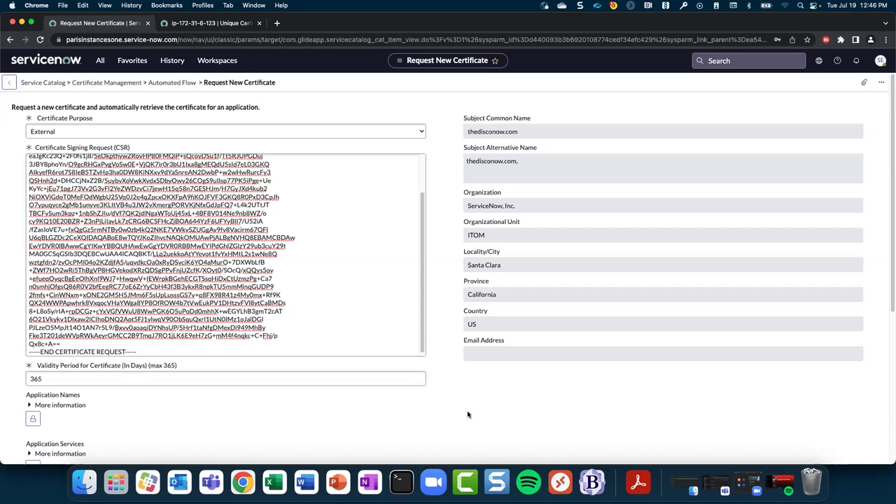
{"action": "scroll", "coordinate": [486, 407], "scroll_direction": "down", "scroll_amount": 1}
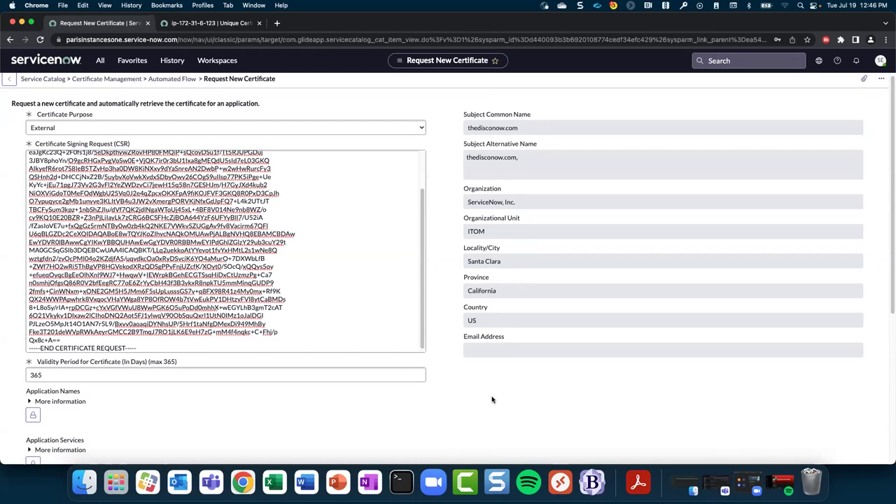
{"action": "scroll", "coordinate": [492, 400], "scroll_direction": "down", "scroll_amount": 1}
{"action": "key", "text": "super+a"}
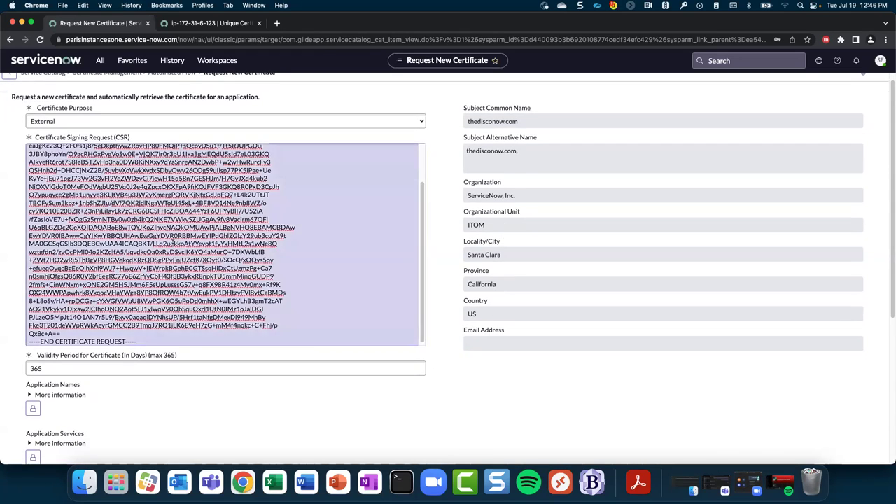
{"action": "left_click", "coordinate": [409, 322]}
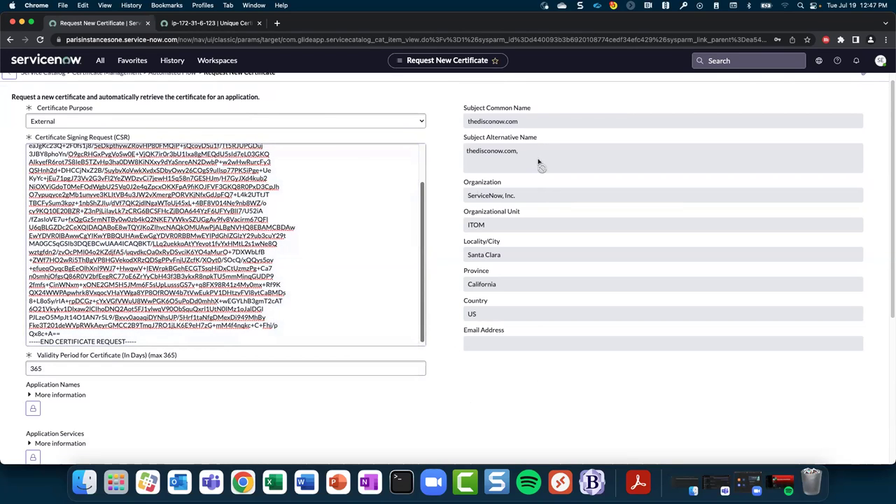
Review the remaining Request New Certificate fields, checking the validity period, application associations, certificate ownership, environment and renewal tracking
{"action": "scroll", "coordinate": [471, 383], "scroll_direction": "down", "scroll_amount": 1}
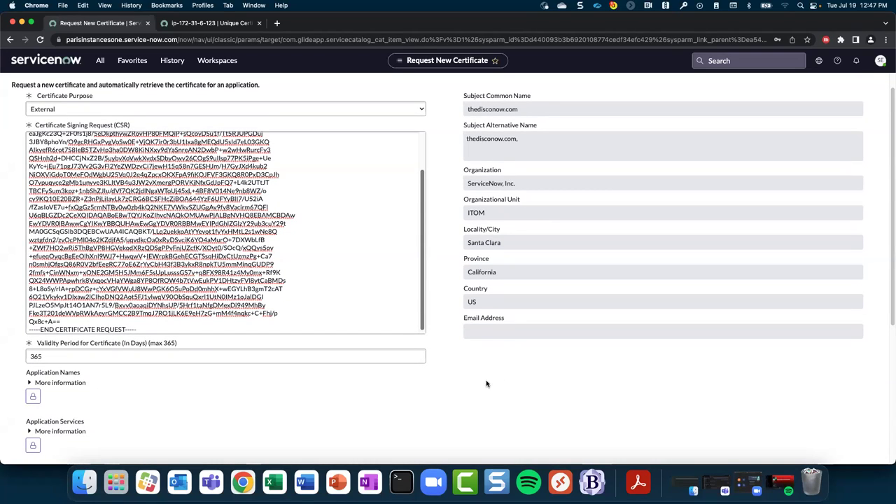
{"action": "scroll", "coordinate": [507, 382], "scroll_direction": "down", "scroll_amount": 3}
{"action": "scroll", "coordinate": [508, 381], "scroll_direction": "down", "scroll_amount": 1}
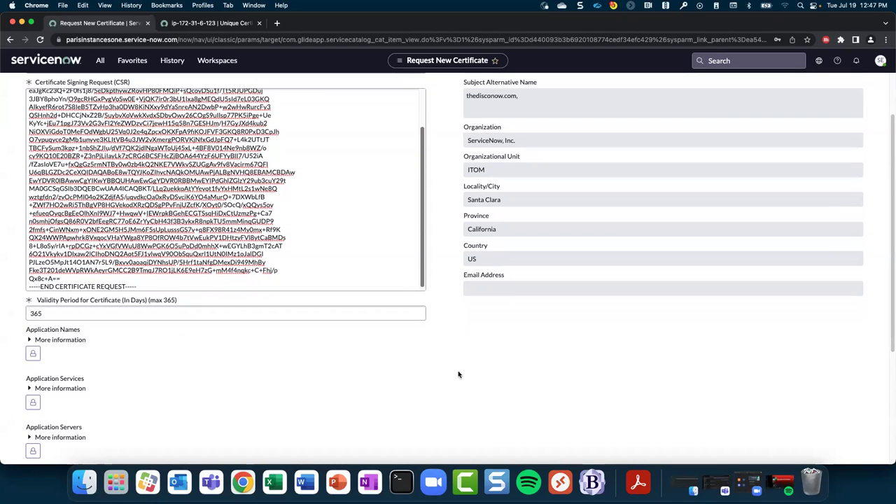
{"action": "scroll", "coordinate": [430, 369], "scroll_direction": "down", "scroll_amount": 2}
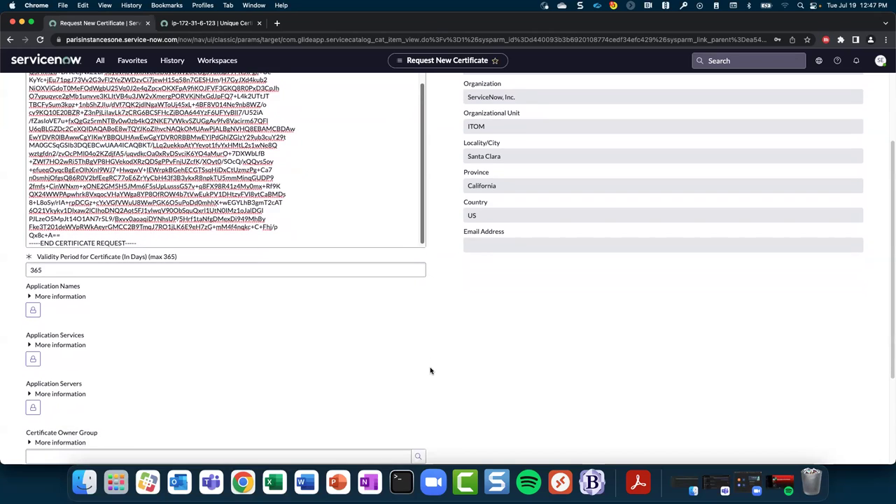
{"action": "scroll", "coordinate": [420, 363], "scroll_direction": "down", "scroll_amount": 1}
{"action": "scroll", "coordinate": [407, 363], "scroll_direction": "down", "scroll_amount": 2}
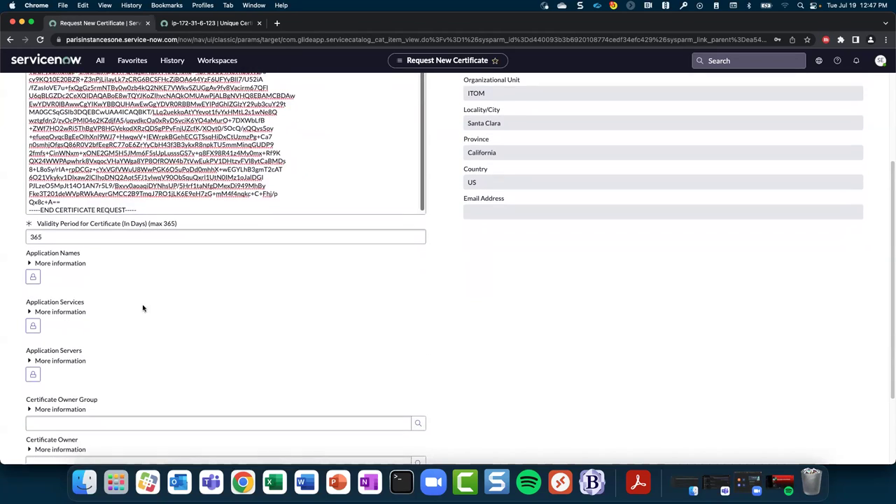
{"action": "scroll", "coordinate": [194, 315], "scroll_direction": "down", "scroll_amount": 1}
{"action": "left_click", "coordinate": [52, 222]}
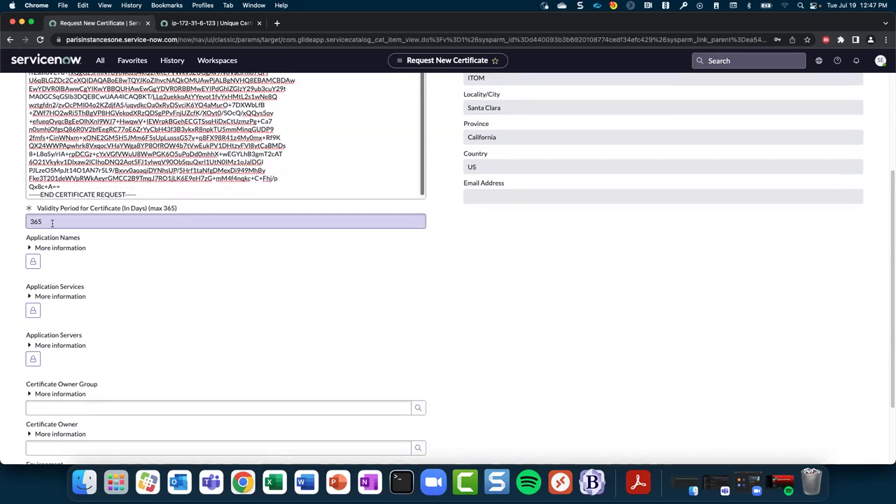
{"action": "left_click", "coordinate": [52, 223]}
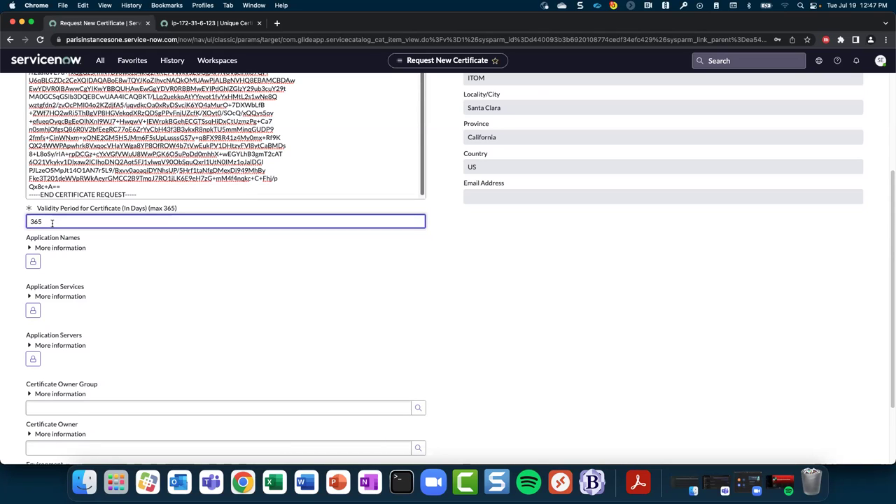
{"action": "scroll", "coordinate": [181, 252], "scroll_direction": "down", "scroll_amount": 3}
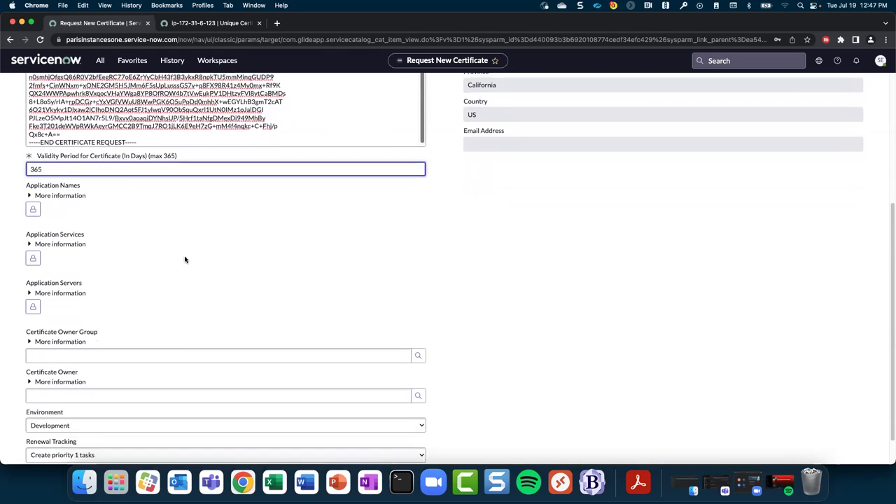
{"action": "scroll", "coordinate": [175, 255], "scroll_direction": "down", "scroll_amount": 2}
{"action": "scroll", "coordinate": [173, 245], "scroll_direction": "down", "scroll_amount": 1}
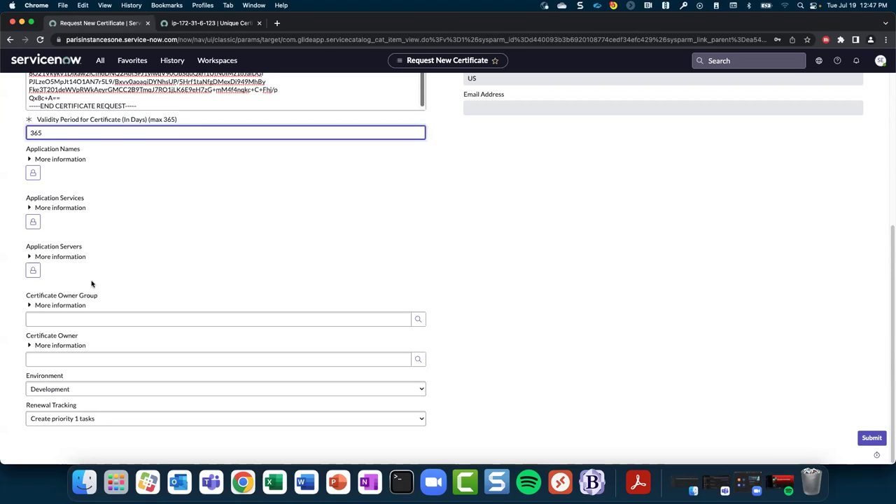
Set the Certificate Owner Group to Certificate Owners, choose the certificate owner by name, and submit the new certificate request
{"action": "left_click", "coordinate": [70, 320]}
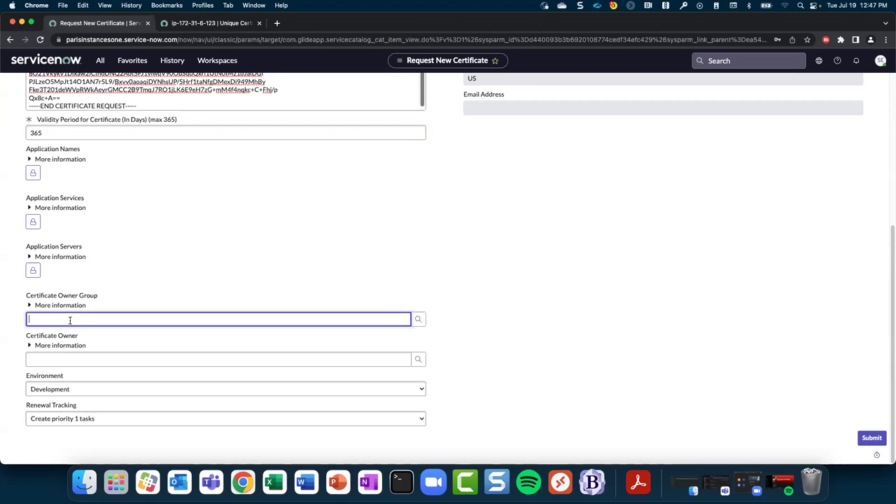
{"action": "type", "text": "Certif"}
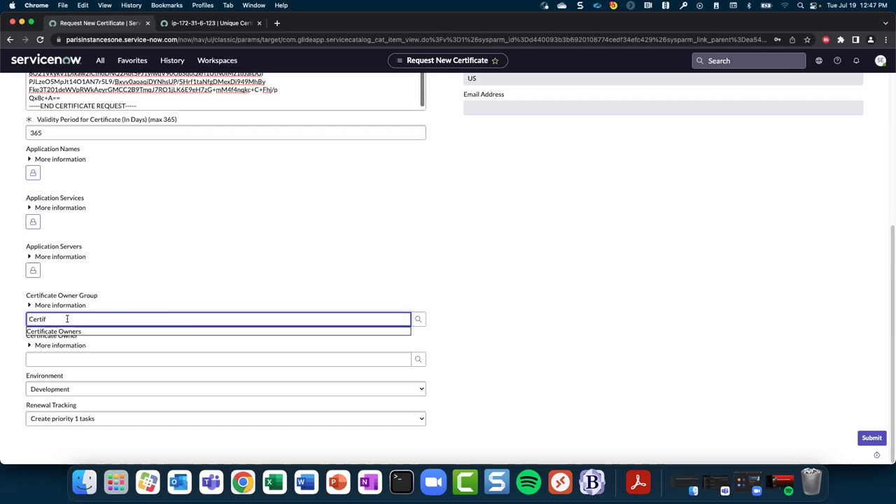
{"action": "left_click", "coordinate": [70, 331]}
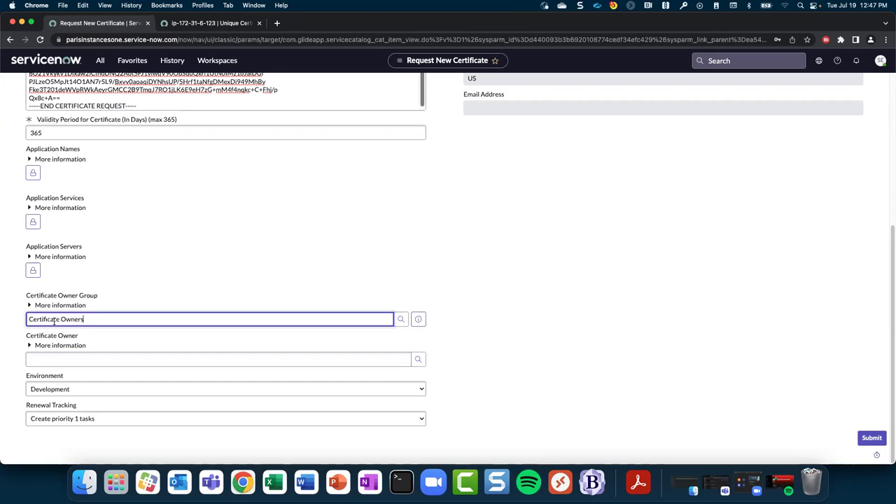
{"action": "left_click", "coordinate": [50, 356]}
{"action": "type", "text": "St"}
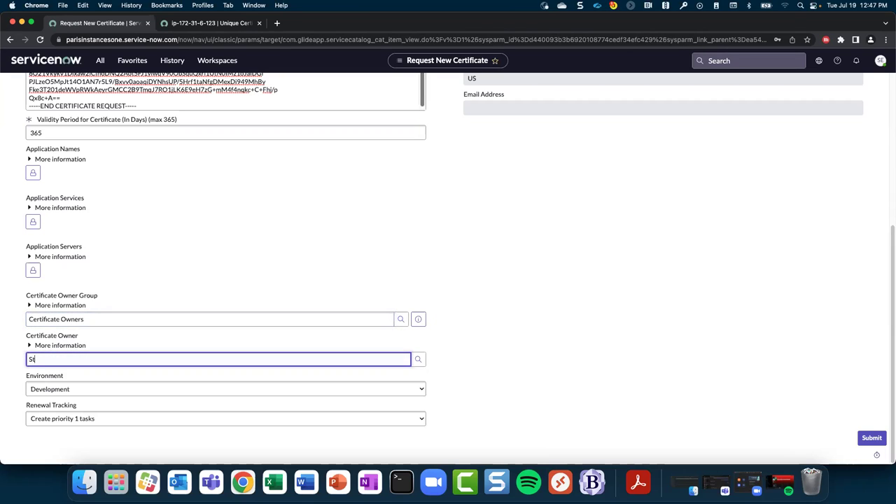
{"action": "type", "text": "eve"}
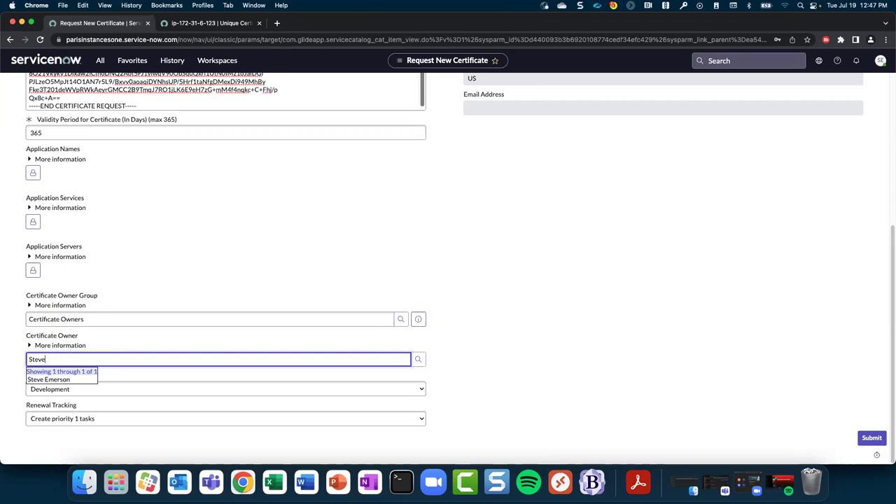
{"action": "left_click", "coordinate": [54, 380]}
{"action": "left_click", "coordinate": [532, 383]}
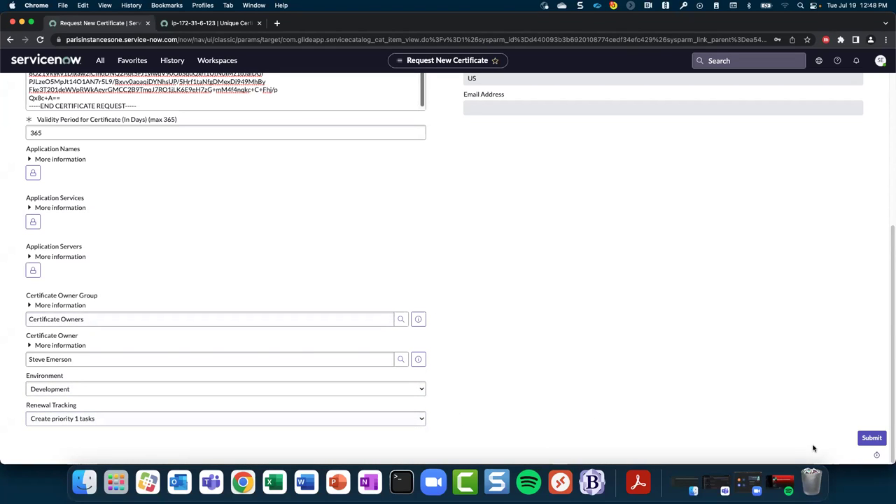
{"action": "left_click", "coordinate": [867, 438]}
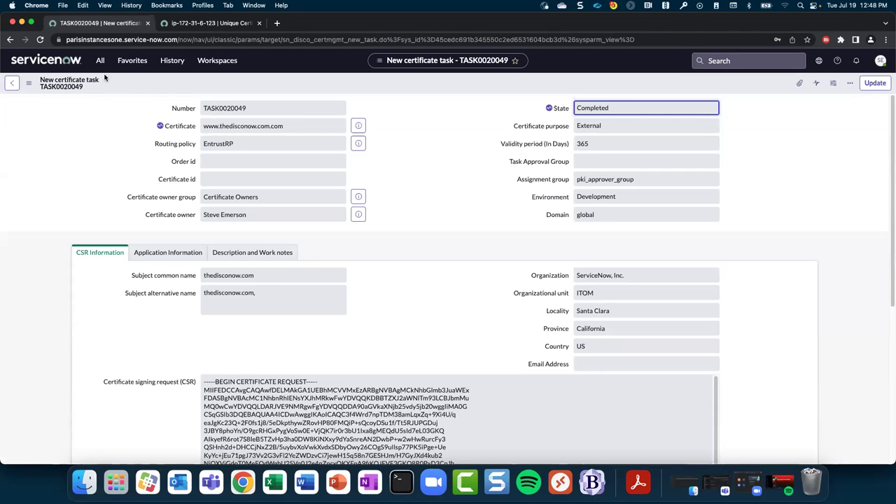
Reload the new certificate task and review its attachments, signing request and related change request
{"action": "left_click", "coordinate": [28, 82]}
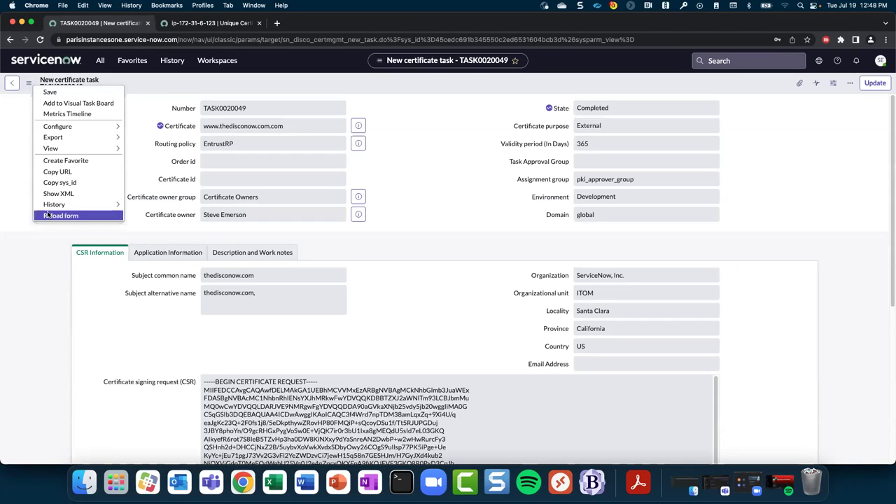
{"action": "left_click", "coordinate": [49, 215]}
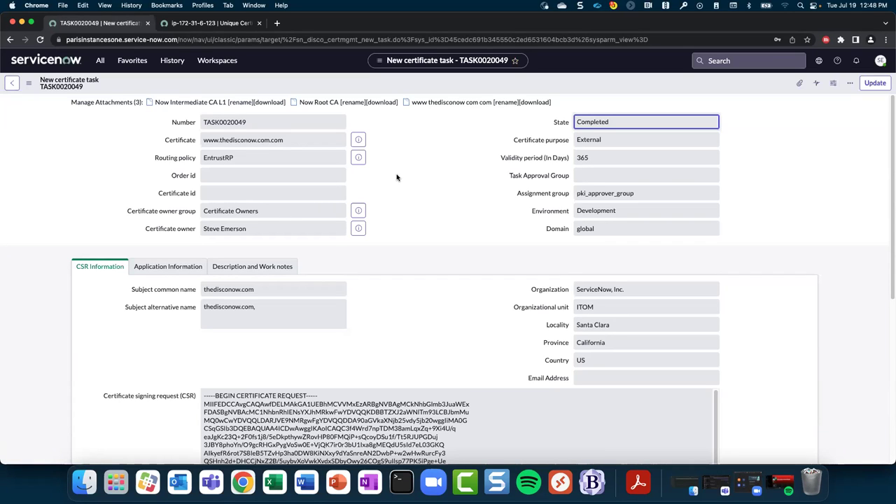
{"action": "scroll", "coordinate": [392, 229], "scroll_direction": "down", "scroll_amount": 5}
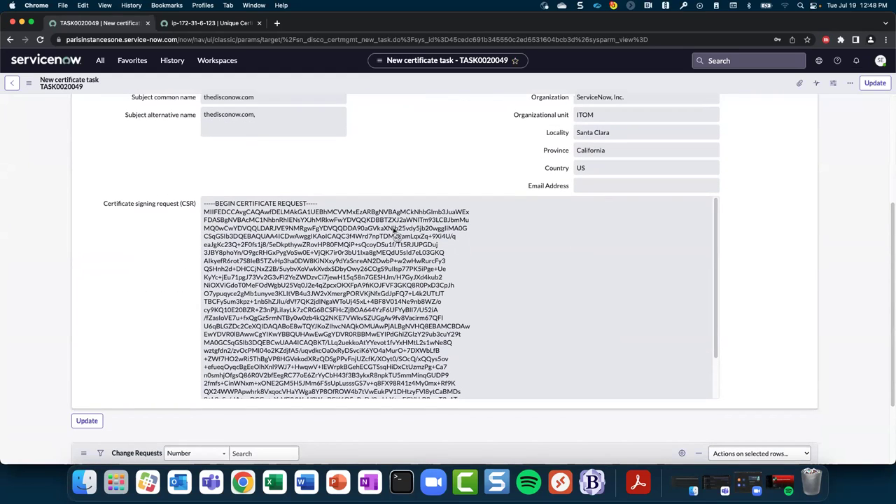
{"action": "scroll", "coordinate": [394, 233], "scroll_direction": "down", "scroll_amount": 3}
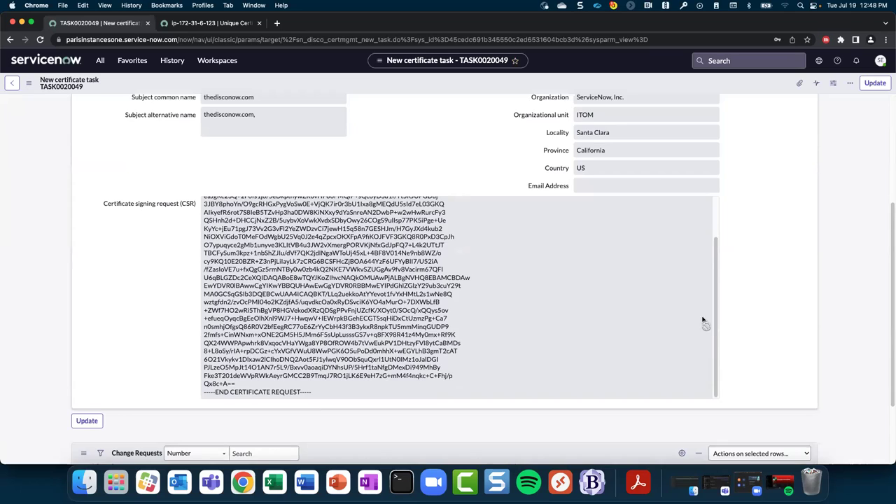
{"action": "scroll", "coordinate": [750, 320], "scroll_direction": "down", "scroll_amount": 3}
{"action": "scroll", "coordinate": [733, 329], "scroll_direction": "down", "scroll_amount": 1}
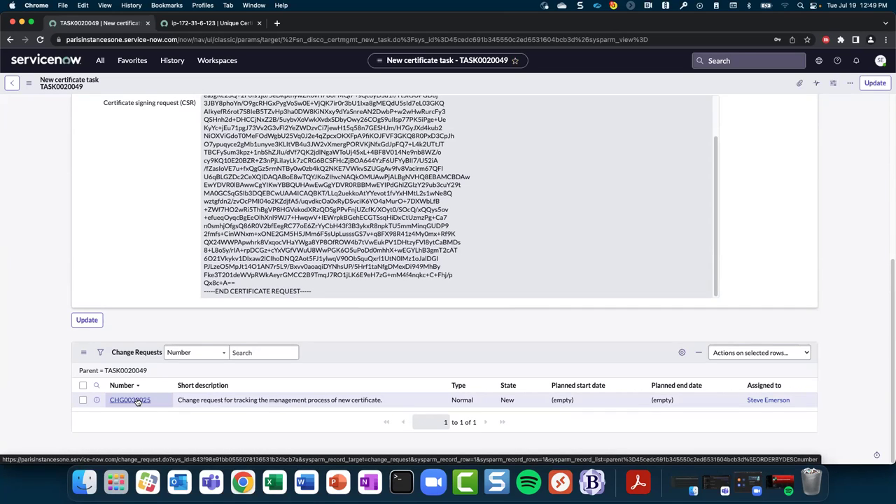
{"action": "scroll", "coordinate": [140, 396], "scroll_direction": "up", "scroll_amount": 5}
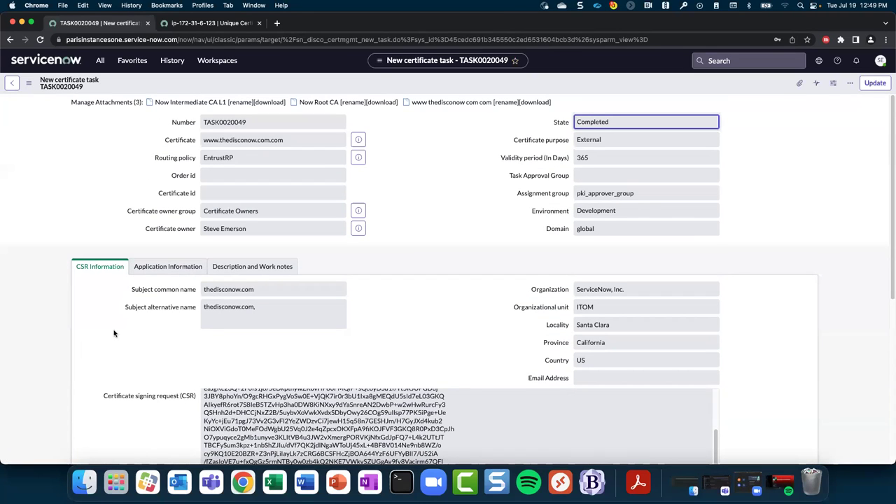
Open the Renew Certificate item from the Automated Flow category of Certificate Management in the Service Catalog
{"action": "left_click", "coordinate": [133, 63]}
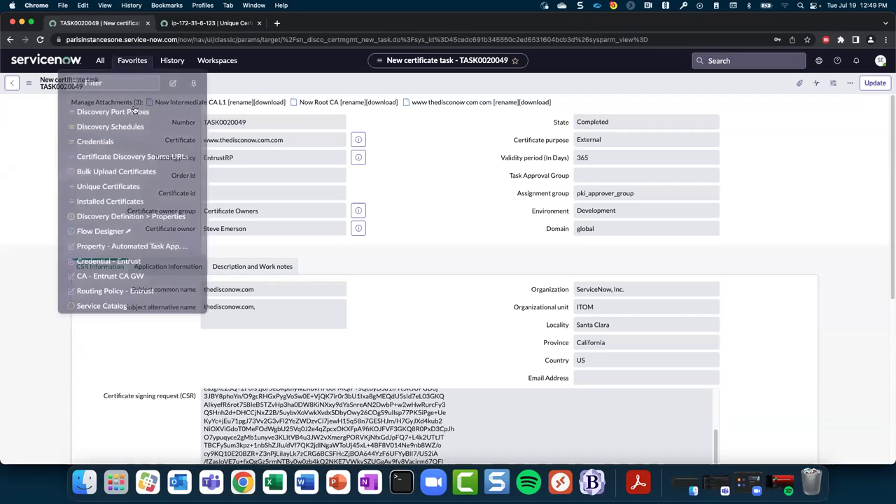
{"action": "left_click", "coordinate": [106, 304]}
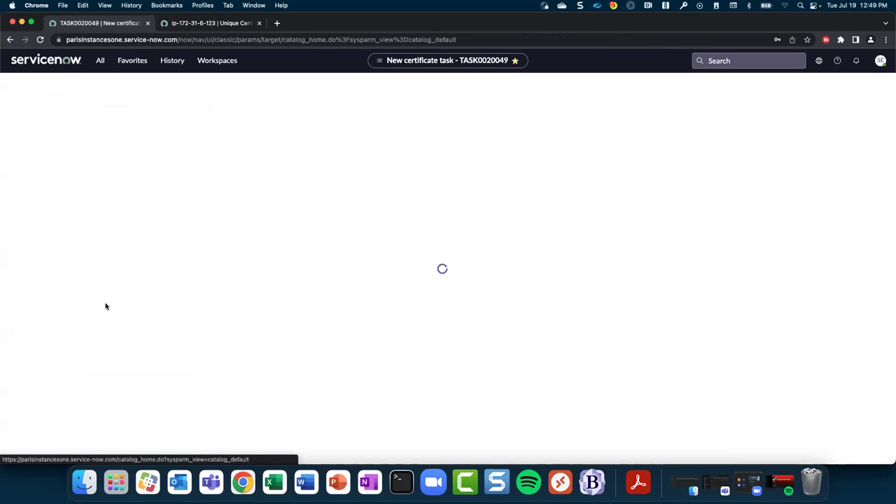
{"action": "left_click", "coordinate": [85, 120]}
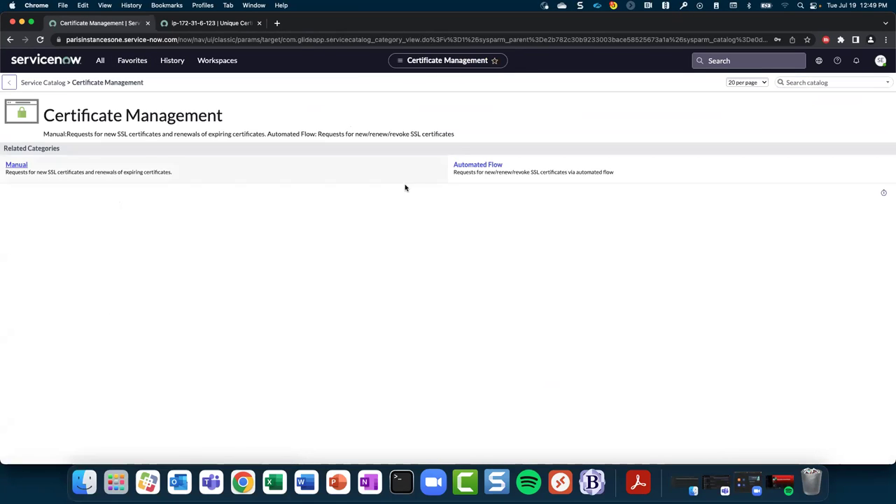
{"action": "left_click", "coordinate": [484, 167]}
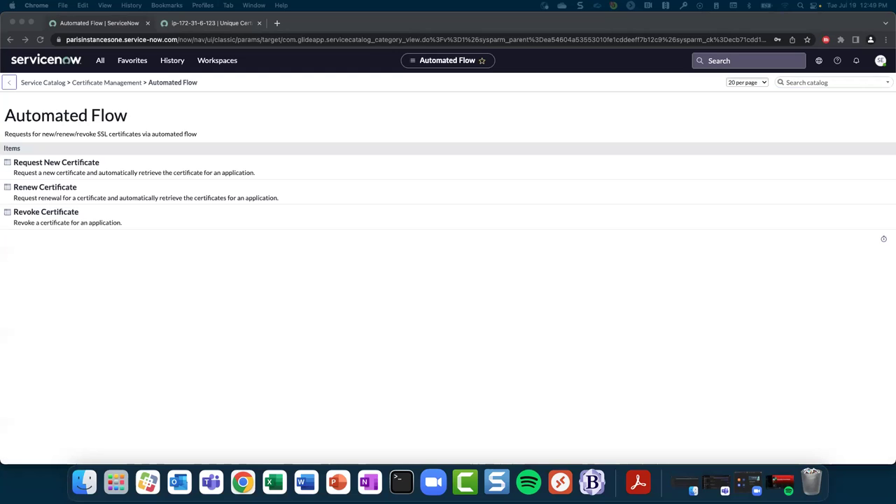
{"action": "left_click", "coordinate": [59, 187]}
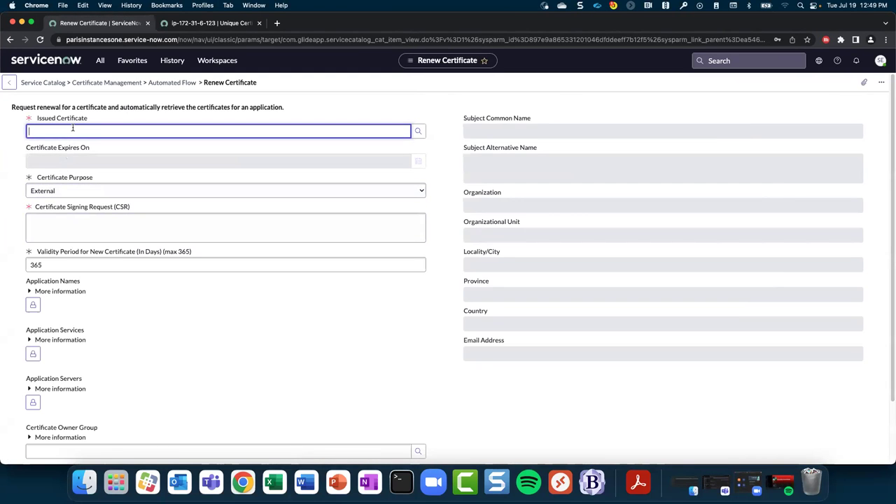
{"action": "left_click", "coordinate": [419, 131]}
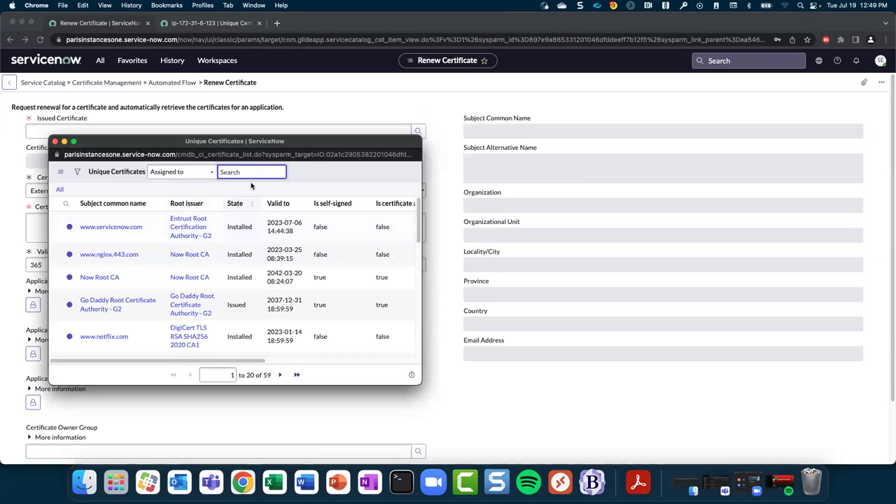
{"action": "type", "text": "steve"}
{"action": "key", "text": "Return"}
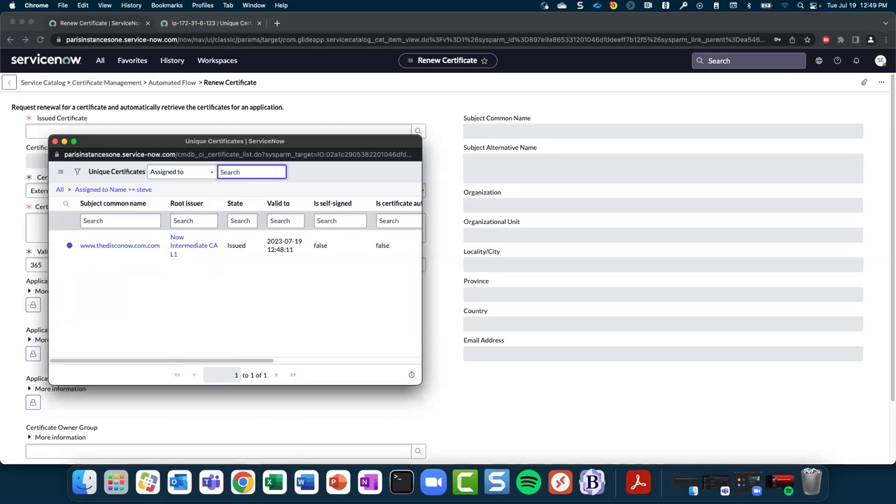
{"action": "left_click", "coordinate": [138, 249]}
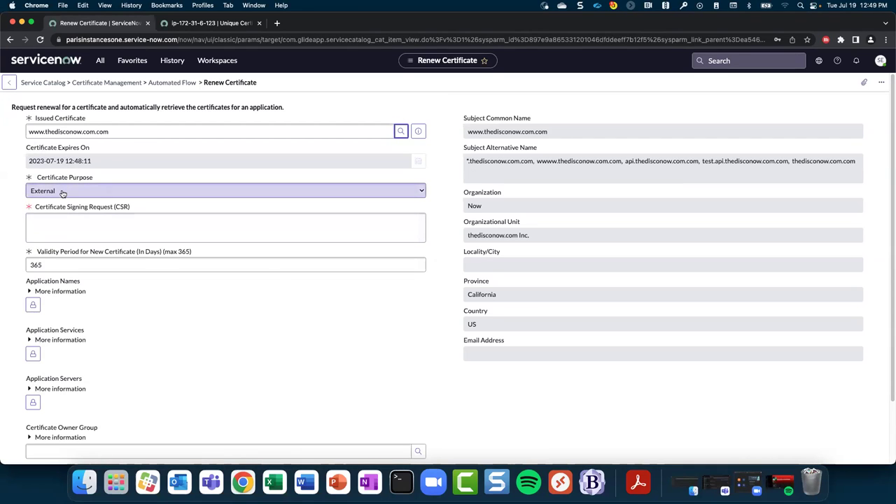
Paste the certificate signing request for the renewal so that its subject details are read in
{"action": "left_click", "coordinate": [65, 220]}
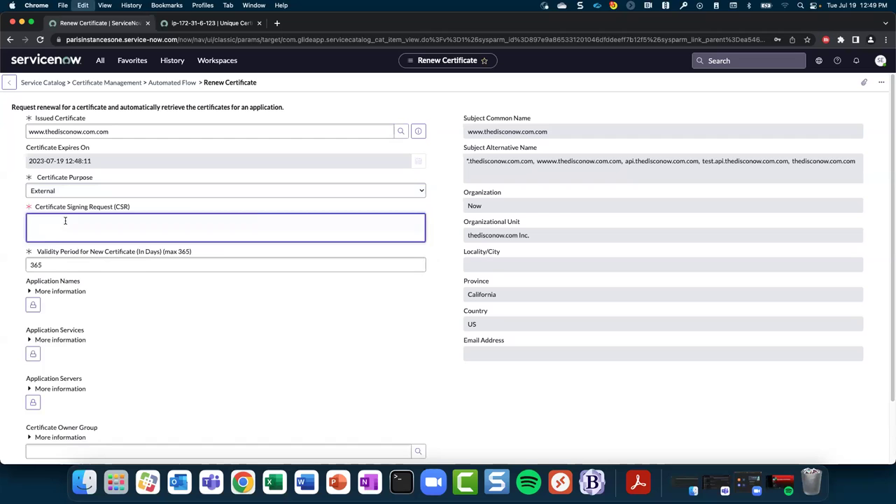
{"action": "key", "text": "super+v"}
{"action": "left_click", "coordinate": [495, 399]}
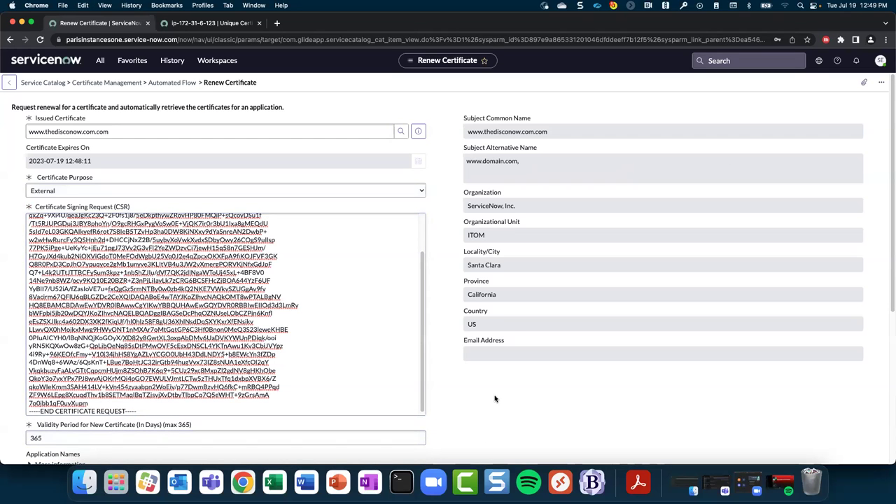
Set the Certificate Owner Group to Certificate Owners, fill in the certificate owner's name, and submit the renewal request
{"action": "scroll", "coordinate": [462, 415], "scroll_direction": "down", "scroll_amount": 5}
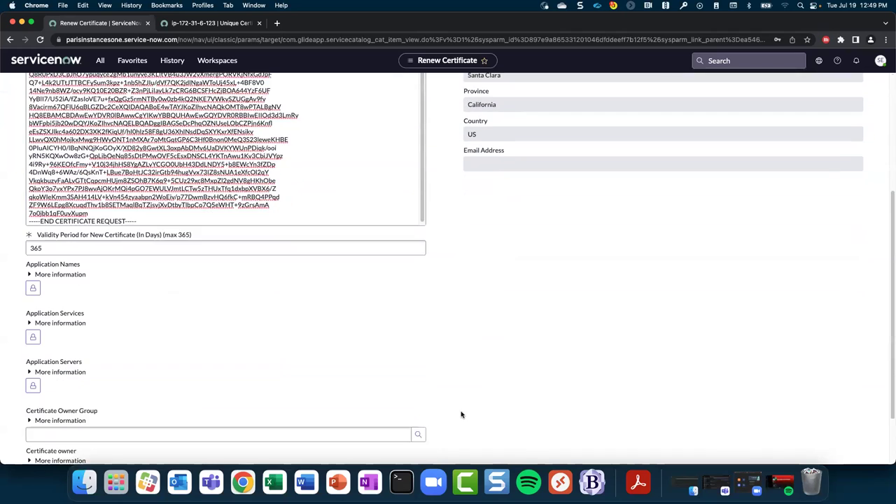
{"action": "scroll", "coordinate": [462, 415], "scroll_direction": "down", "scroll_amount": 1}
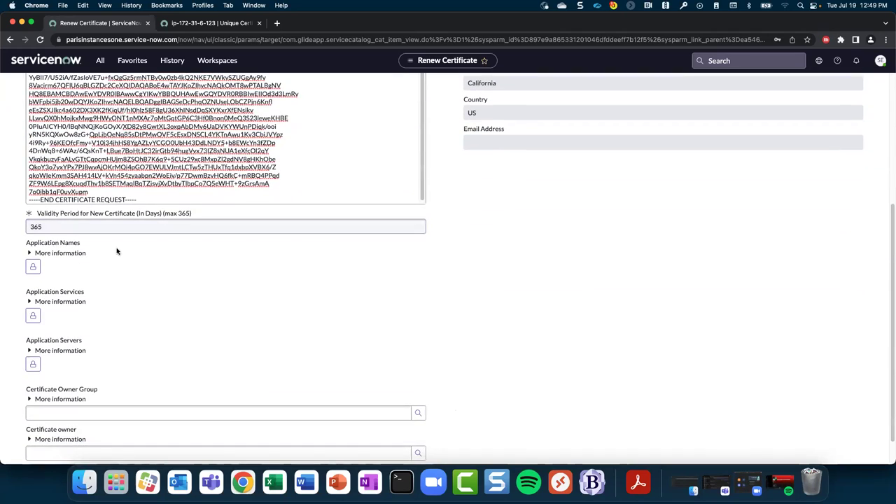
{"action": "scroll", "coordinate": [182, 321], "scroll_direction": "down", "scroll_amount": 1}
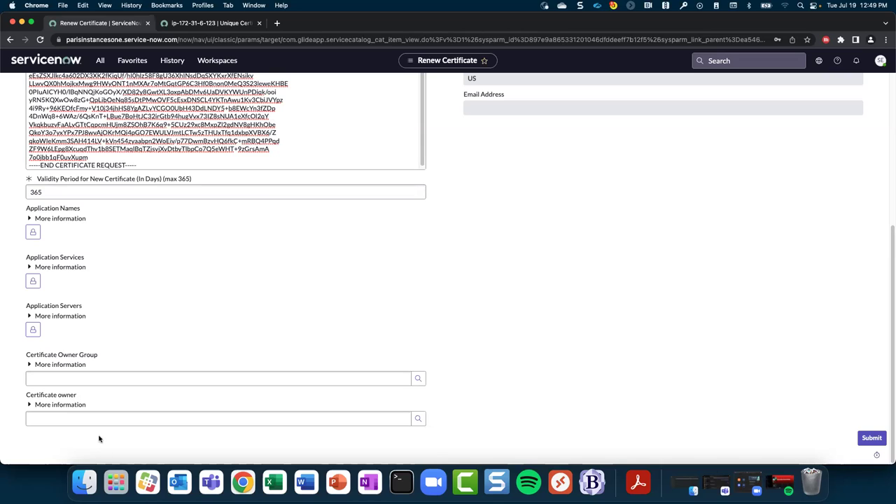
{"action": "left_click", "coordinate": [70, 378]}
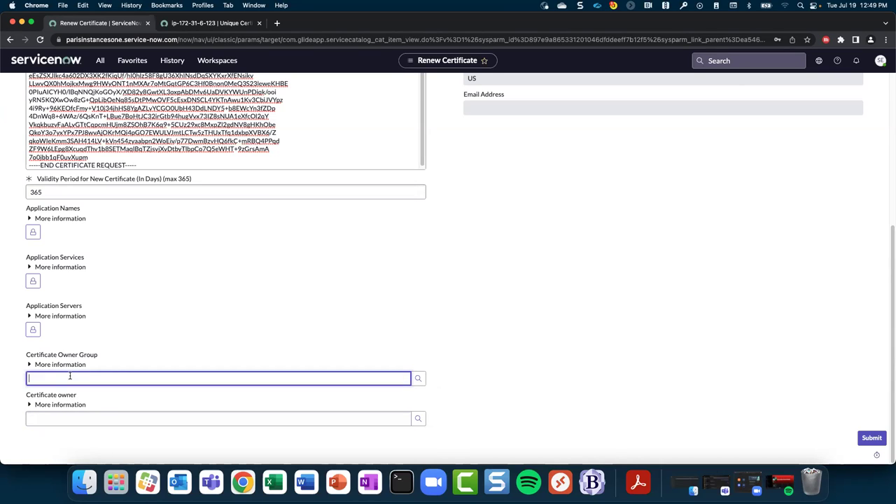
{"action": "type", "text": "cert"}
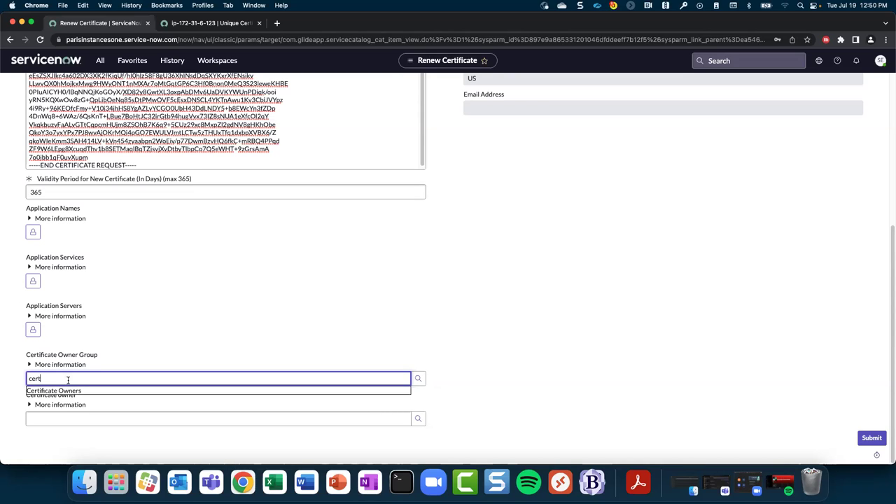
{"action": "left_click", "coordinate": [68, 389]}
{"action": "key", "text": "Tab"}
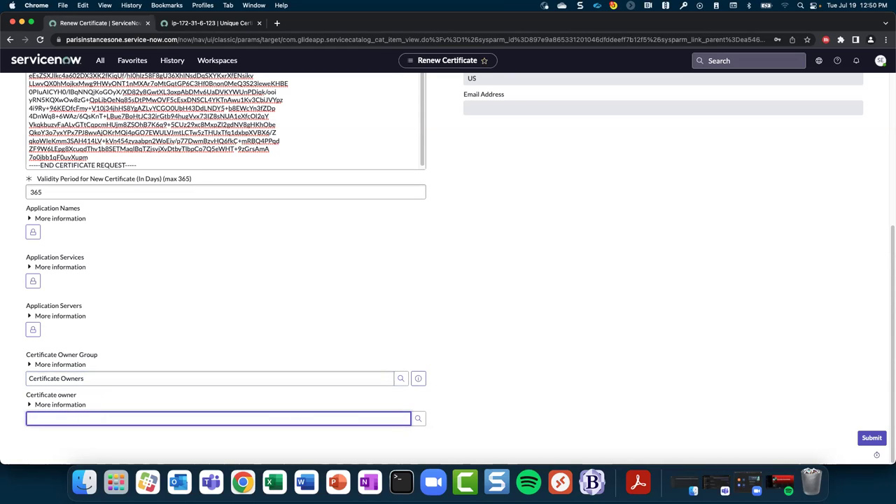
{"action": "type", "text": "steve"}
{"action": "left_click", "coordinate": [65, 428]}
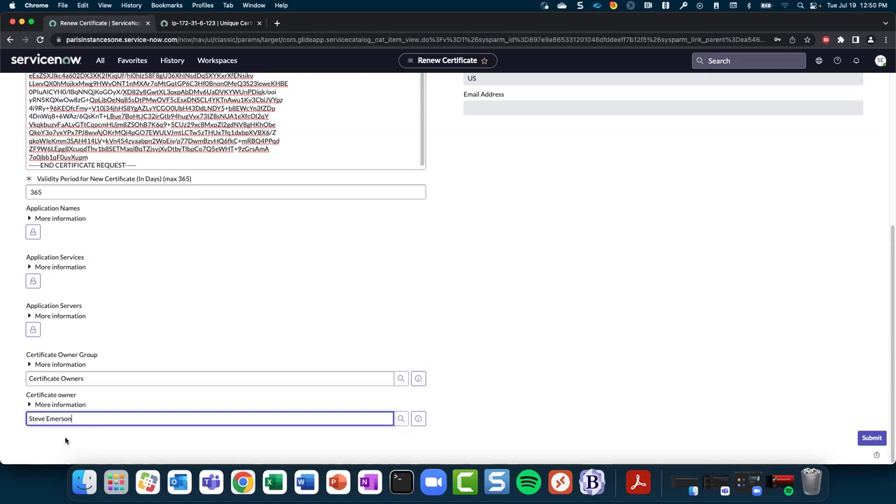
{"action": "left_click", "coordinate": [872, 437]}
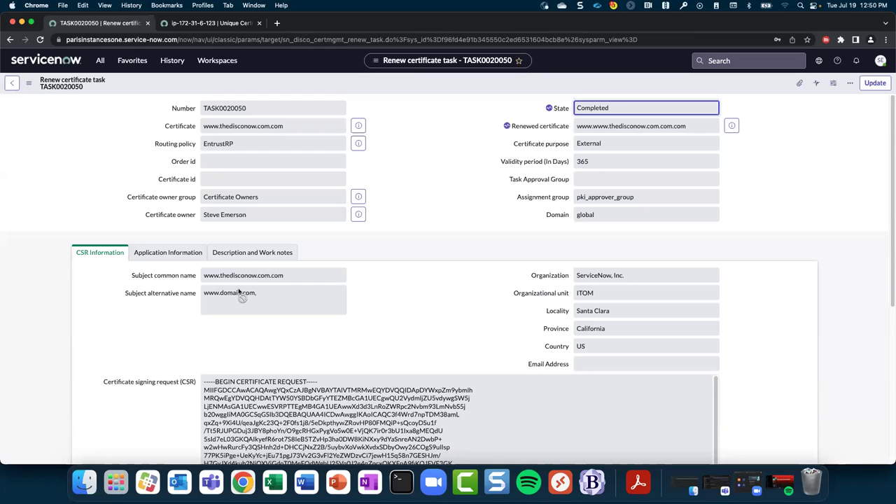
Reload the renew certificate task and review its attachments, signing request and related change request
{"action": "left_click", "coordinate": [28, 84]}
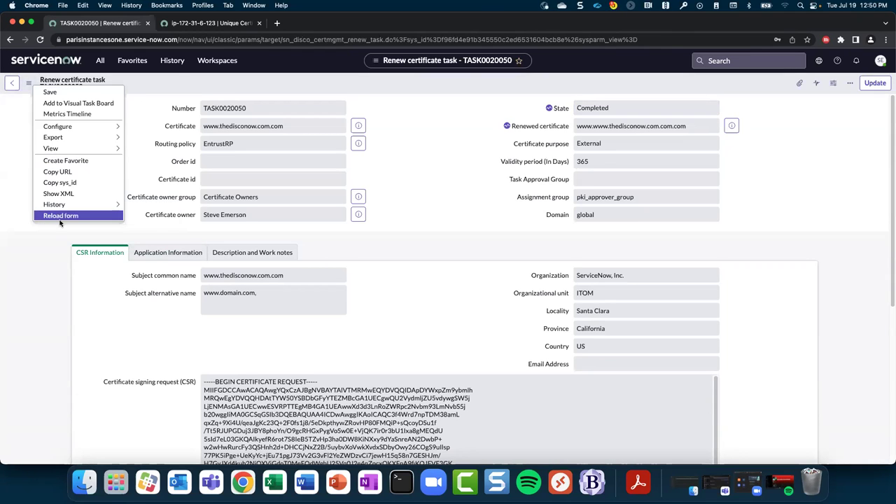
{"action": "left_click", "coordinate": [61, 216]}
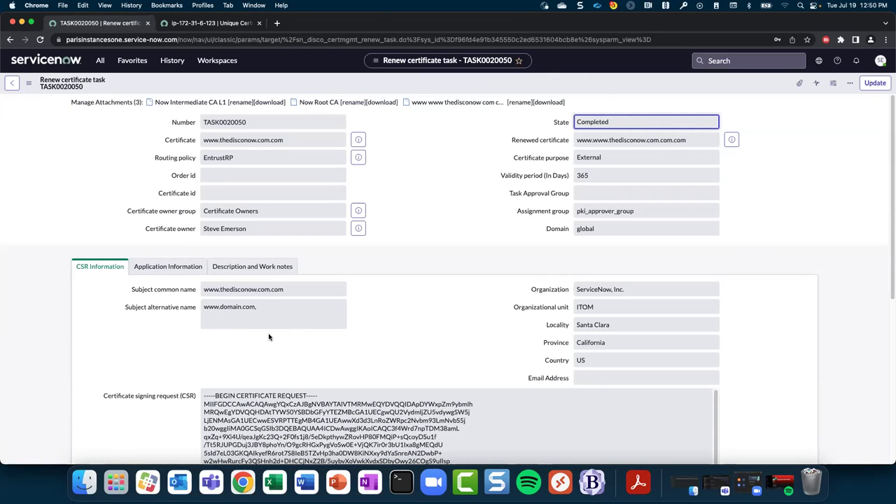
{"action": "scroll", "coordinate": [299, 331], "scroll_direction": "down", "scroll_amount": 10}
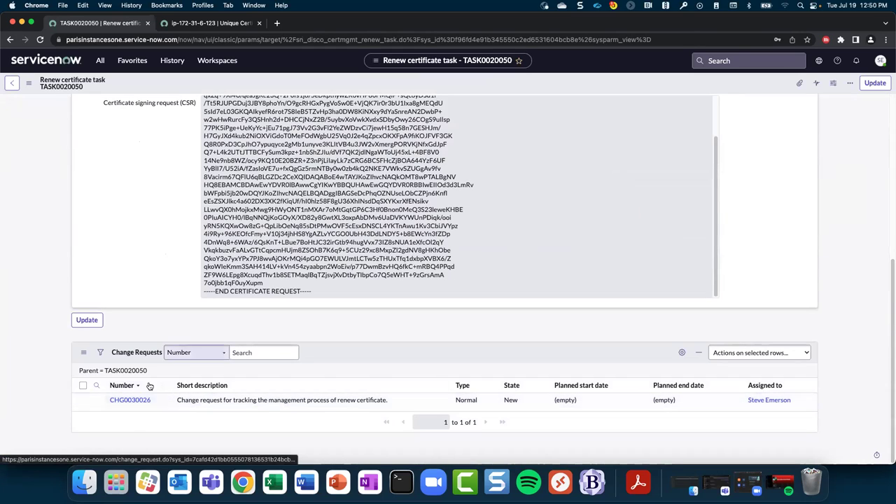
Open the Revoke Certificate item from the Automated Flow category of Certificate Management in the Service Catalog
{"action": "left_click", "coordinate": [132, 61]}
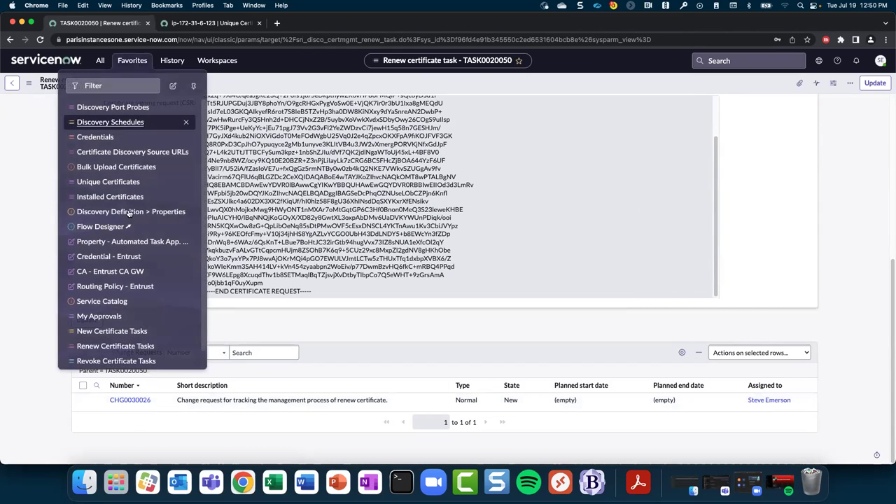
{"action": "left_click", "coordinate": [109, 303]}
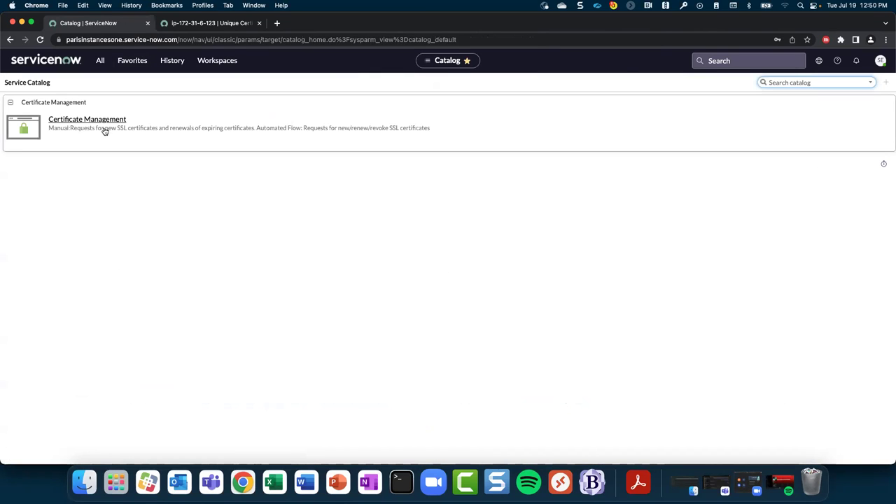
{"action": "left_click", "coordinate": [103, 120]}
{"action": "left_click", "coordinate": [492, 171]}
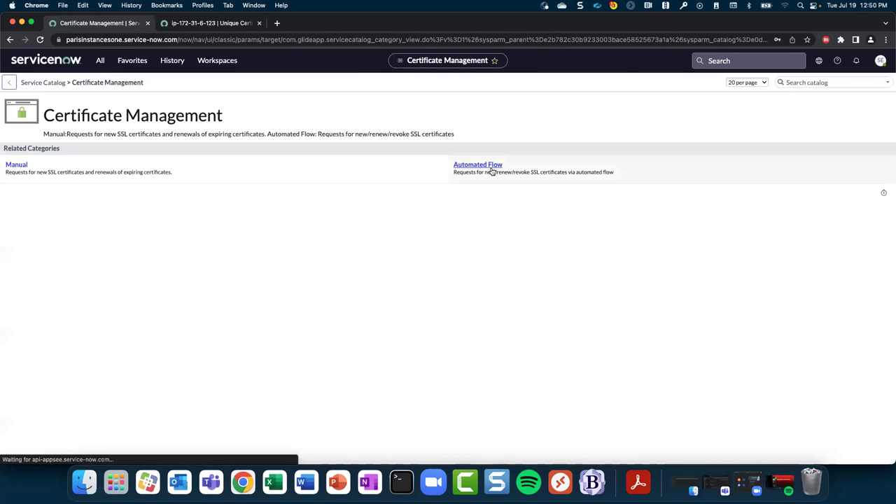
{"action": "left_click", "coordinate": [46, 211]}
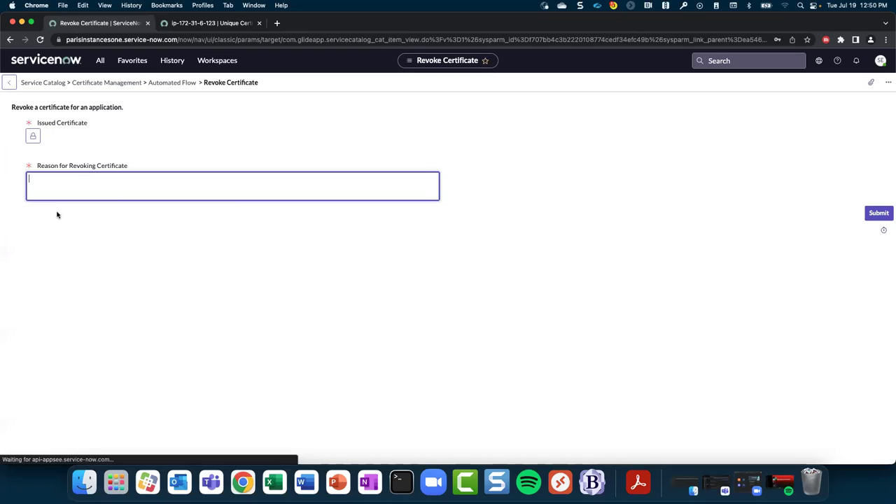
{"action": "left_click", "coordinate": [33, 136]}
{"action": "left_click", "coordinate": [433, 219]}
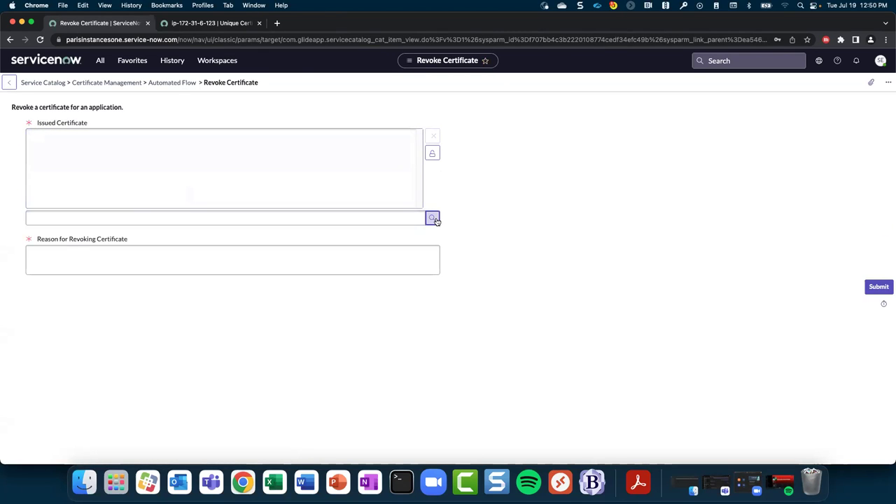
{"action": "type", "text": "steve"}
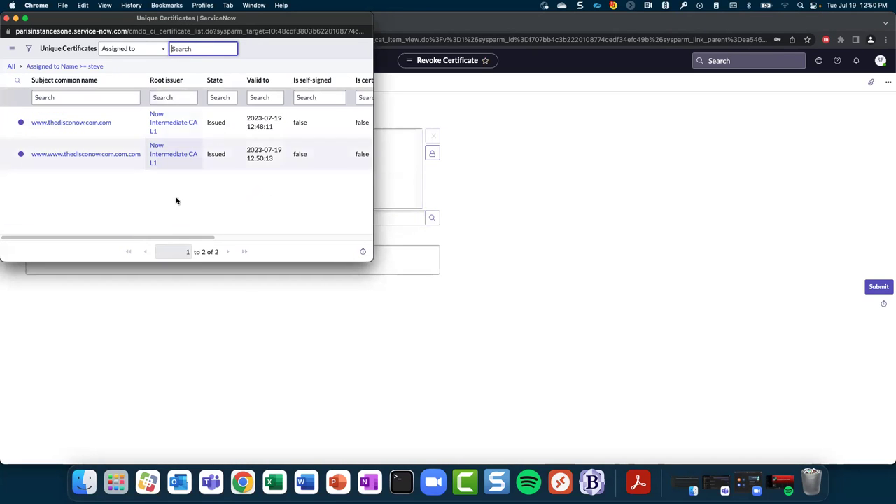
{"action": "left_click", "coordinate": [96, 154]}
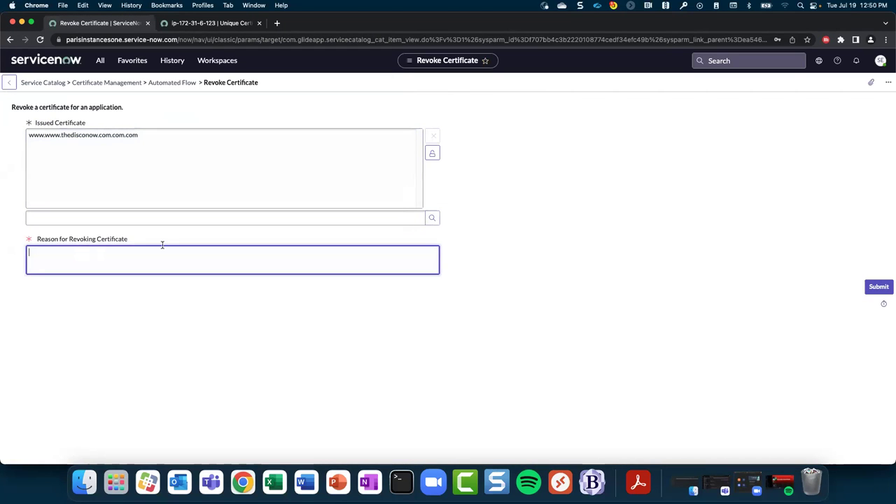
Enter "No longer needed" as the reason for revoking the certificate, then submit and confirm the revocation
{"action": "type", "text": "No longer needed"}
{"action": "left_click", "coordinate": [888, 287]}
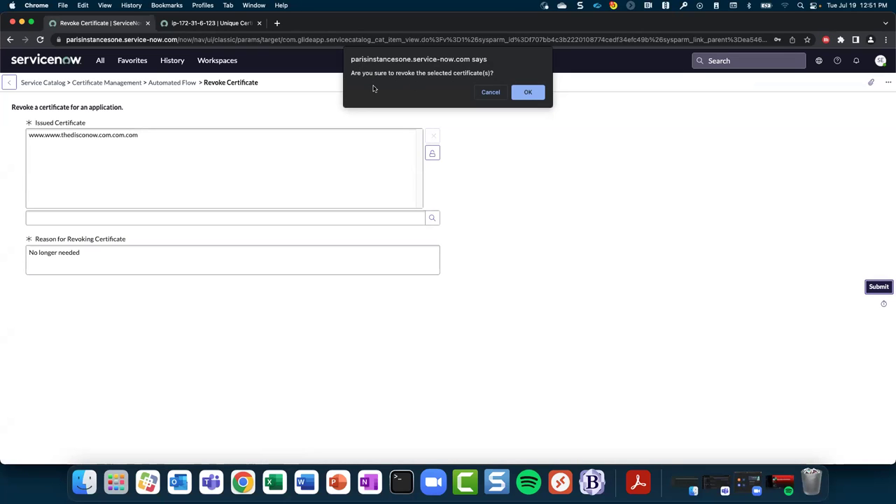
{"action": "left_click", "coordinate": [529, 92]}
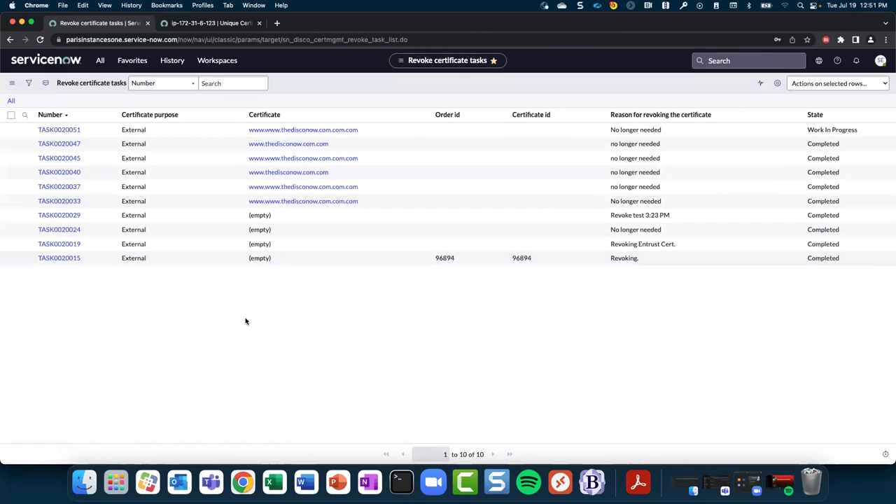
Open the newest revoke certificate task, preview its certificate record and check its change requests
{"action": "left_click", "coordinate": [68, 132]}
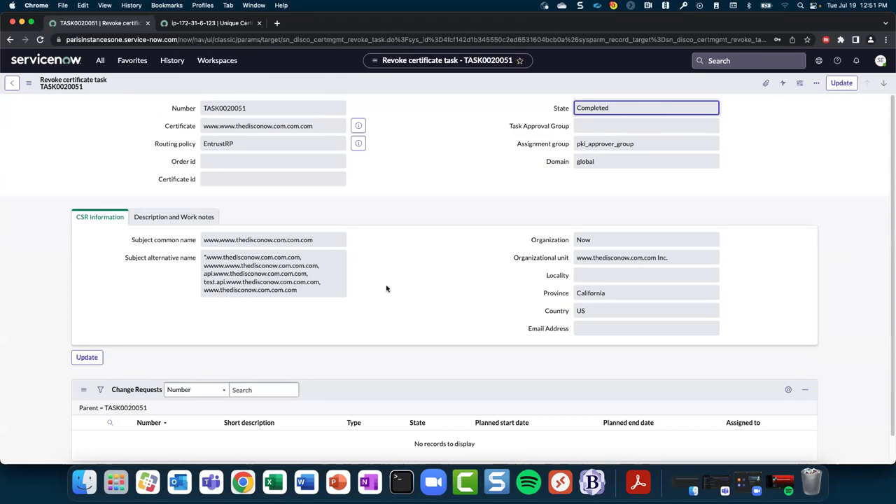
{"action": "left_click", "coordinate": [359, 126]}
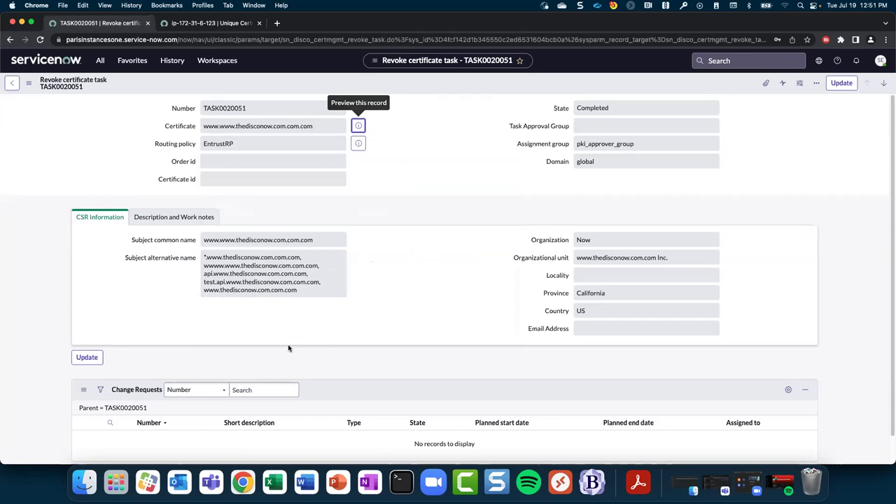
{"action": "scroll", "coordinate": [287, 347], "scroll_direction": "down", "scroll_amount": 2}
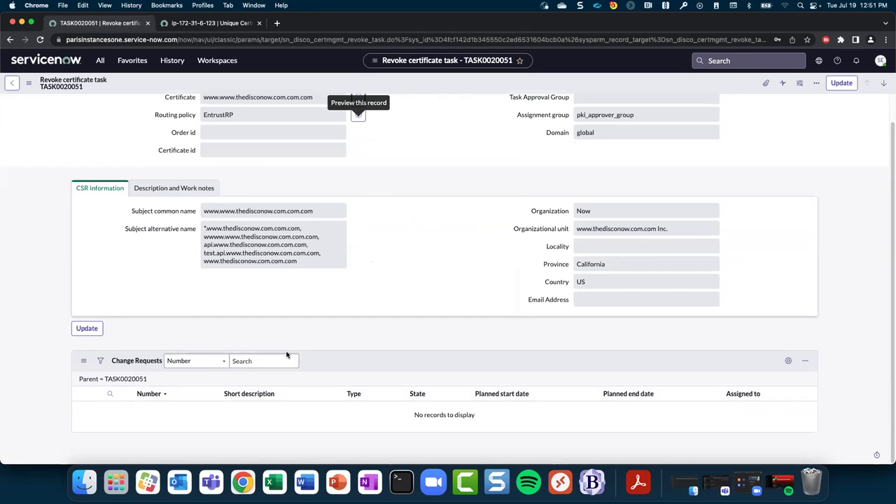
Reload the revoke certificate task and review its related change request
{"action": "left_click", "coordinate": [28, 82]}
{"action": "left_click", "coordinate": [61, 215]}
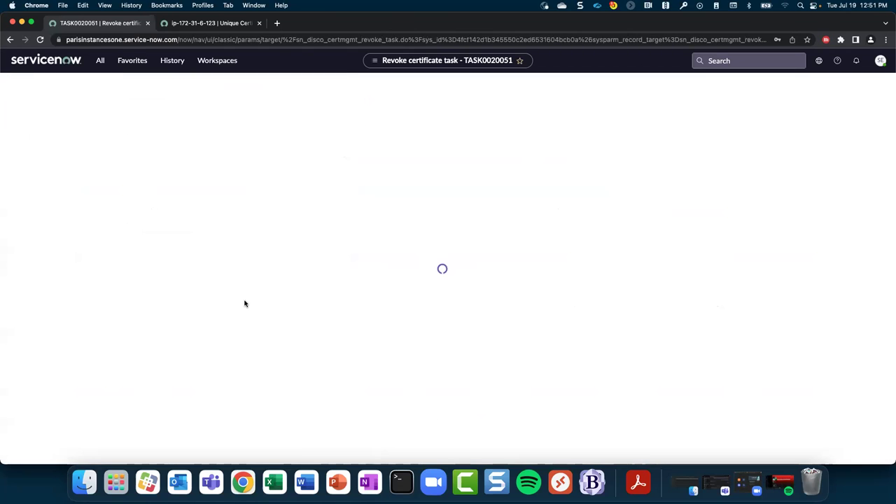
{"action": "scroll", "coordinate": [244, 303], "scroll_direction": "down", "scroll_amount": 2}
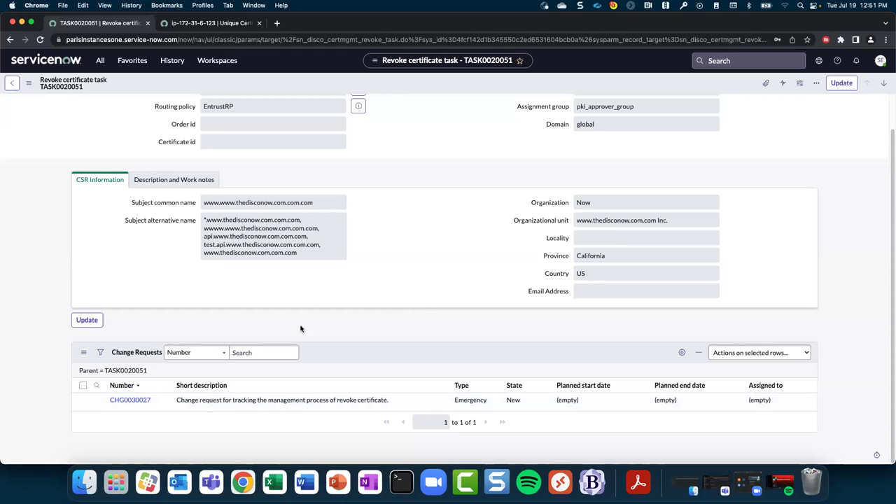
Open the Certificate Management Dashboard, dismiss the application scope notice and review the automated flow task trends, states and certificate authorities
{"action": "left_click", "coordinate": [132, 60]}
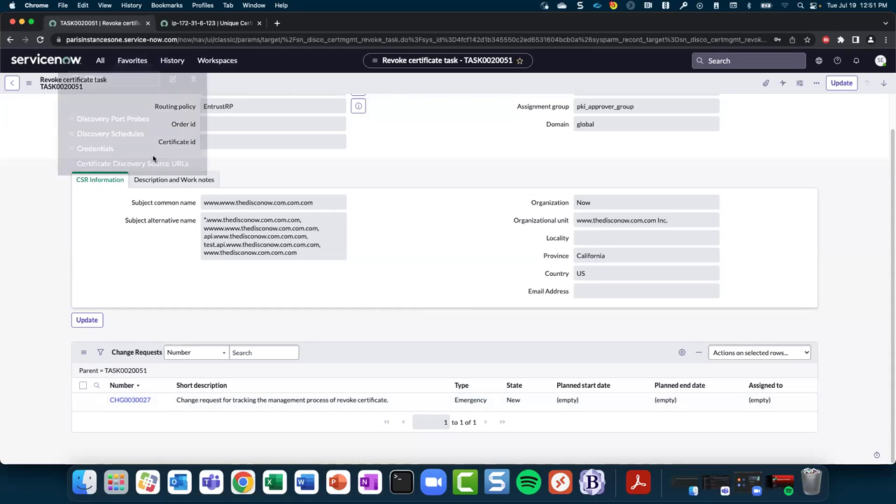
{"action": "left_click", "coordinate": [145, 355]}
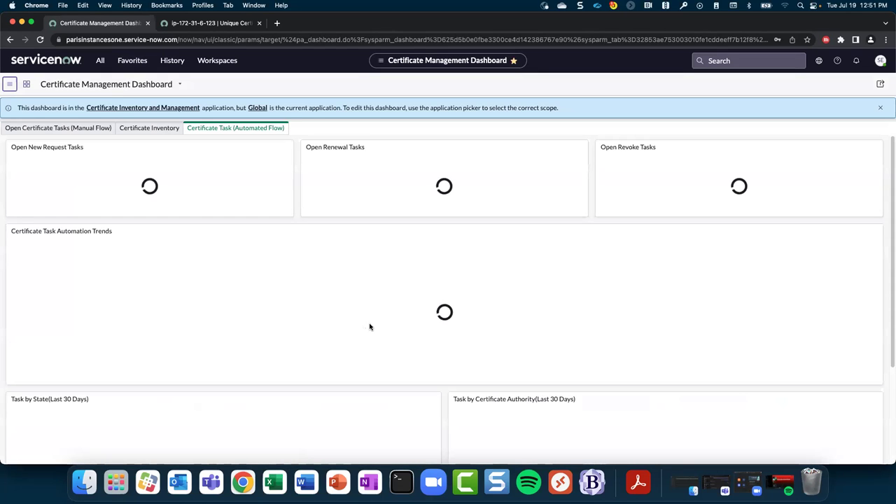
{"action": "left_click", "coordinate": [882, 109]}
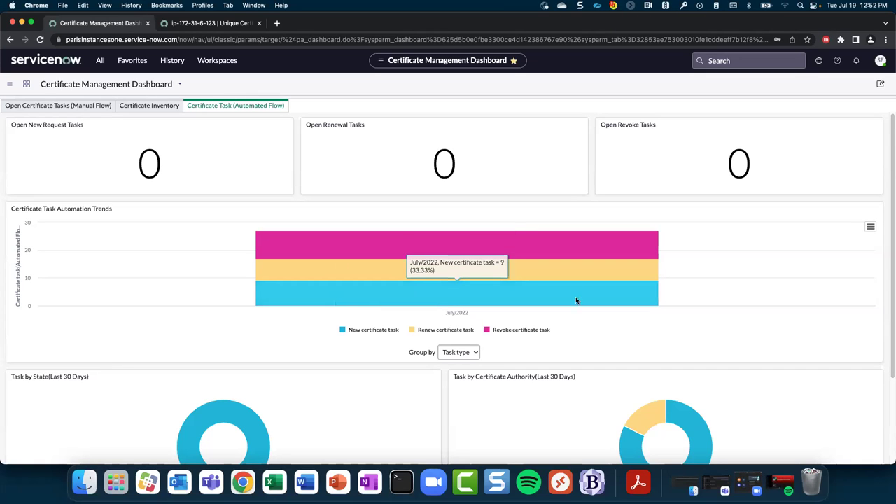
{"action": "scroll", "coordinate": [720, 362], "scroll_direction": "down", "scroll_amount": 3}
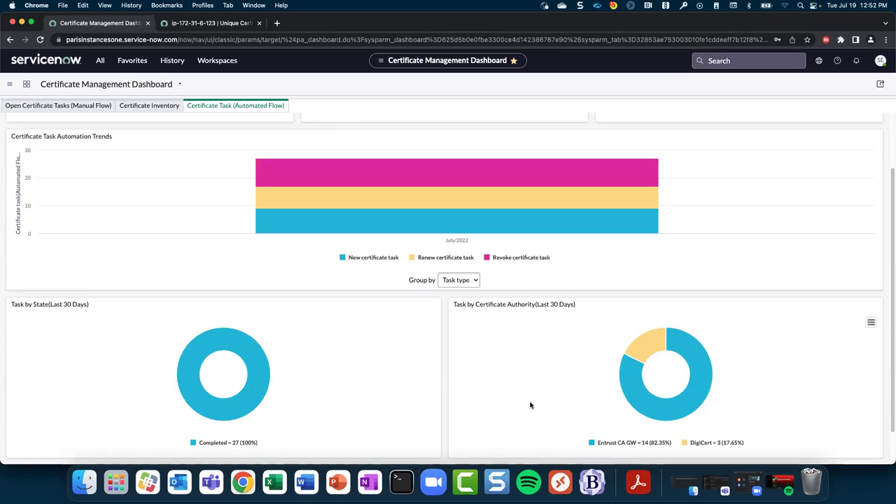
{"action": "scroll", "coordinate": [527, 415], "scroll_direction": "down", "scroll_amount": 1}
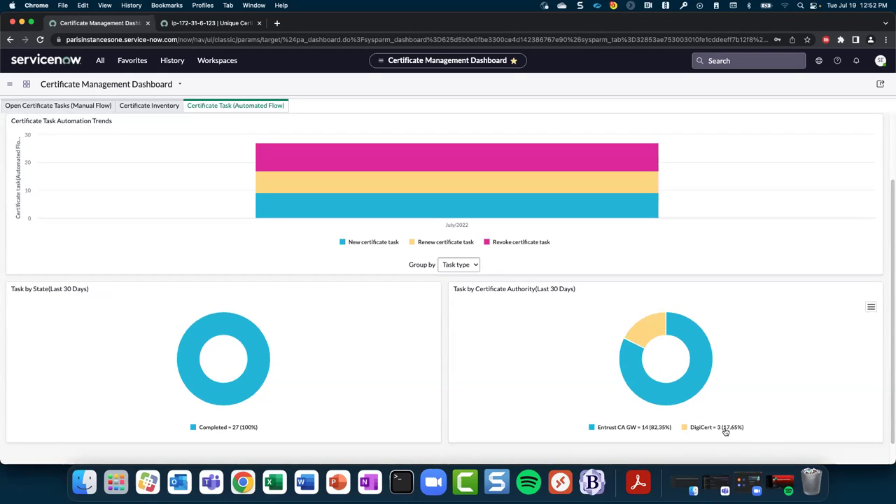
{"action": "scroll", "coordinate": [439, 369], "scroll_direction": "up", "scroll_amount": 5}
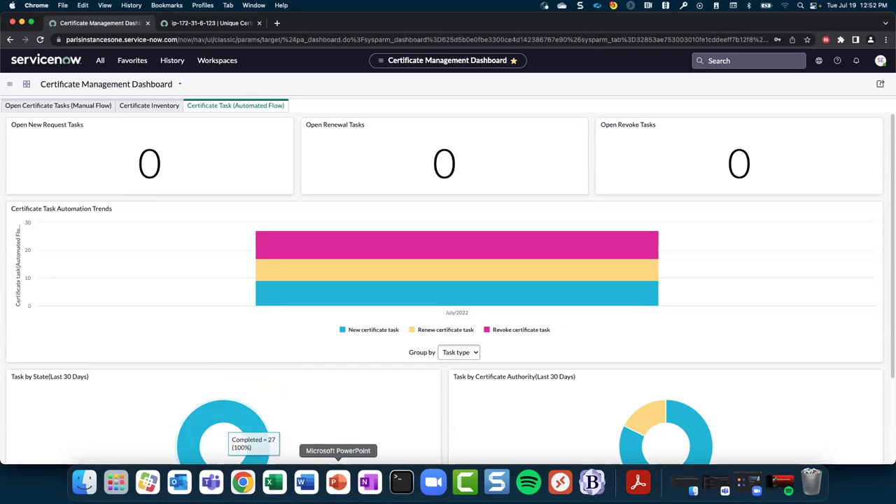
Switch to the certificate management presentation in PowerPoint and select the Resources slide
{"action": "right_click", "coordinate": [337, 481]}
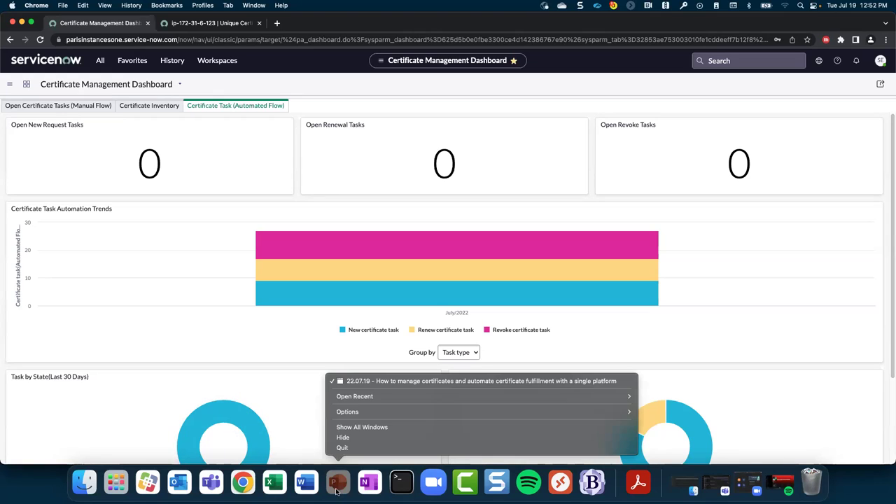
{"action": "left_click", "coordinate": [427, 382]}
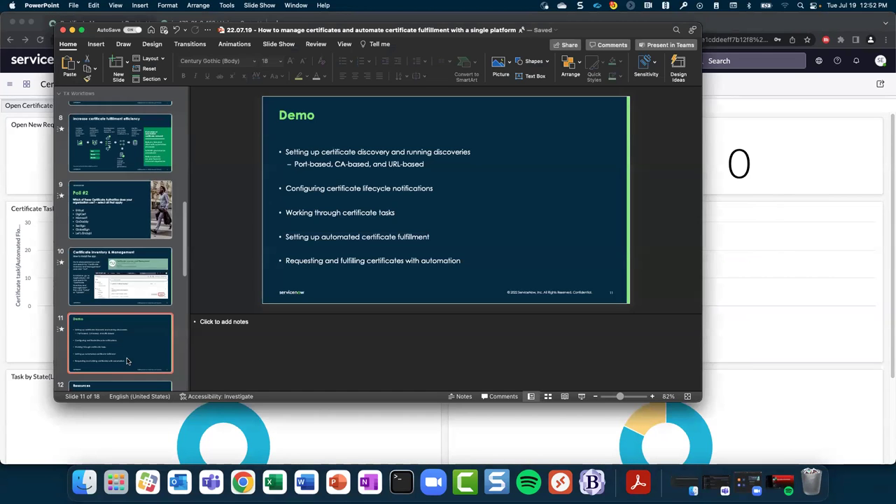
{"action": "scroll", "coordinate": [147, 350], "scroll_direction": "down", "scroll_amount": 3}
{"action": "left_click", "coordinate": [147, 350]}
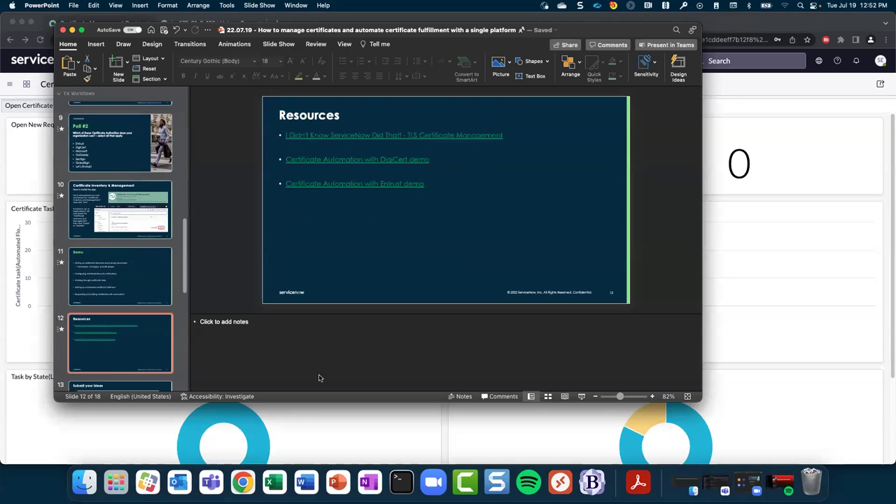
Start the slide show from the Resources slide and advance past the Submit your ideas slide
{"action": "left_click", "coordinate": [582, 397]}
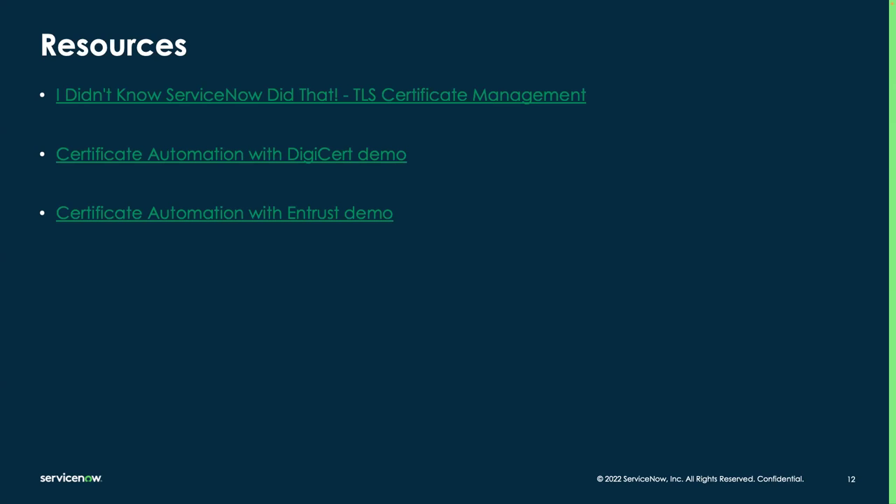
{"action": "left_click", "coordinate": [419, 431]}
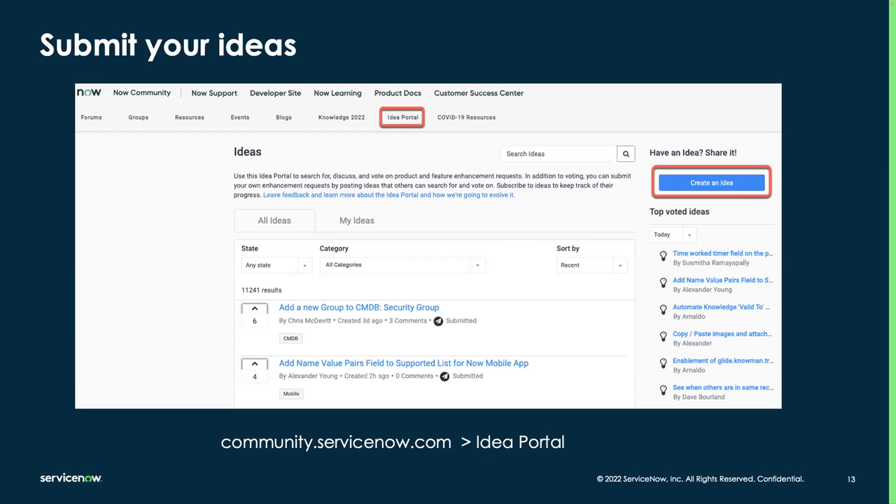
{"action": "left_click", "coordinate": [623, 457]}
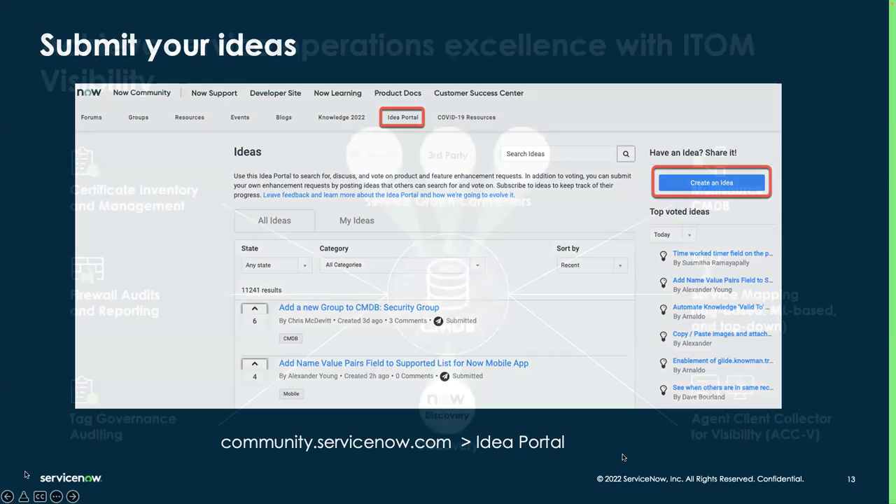